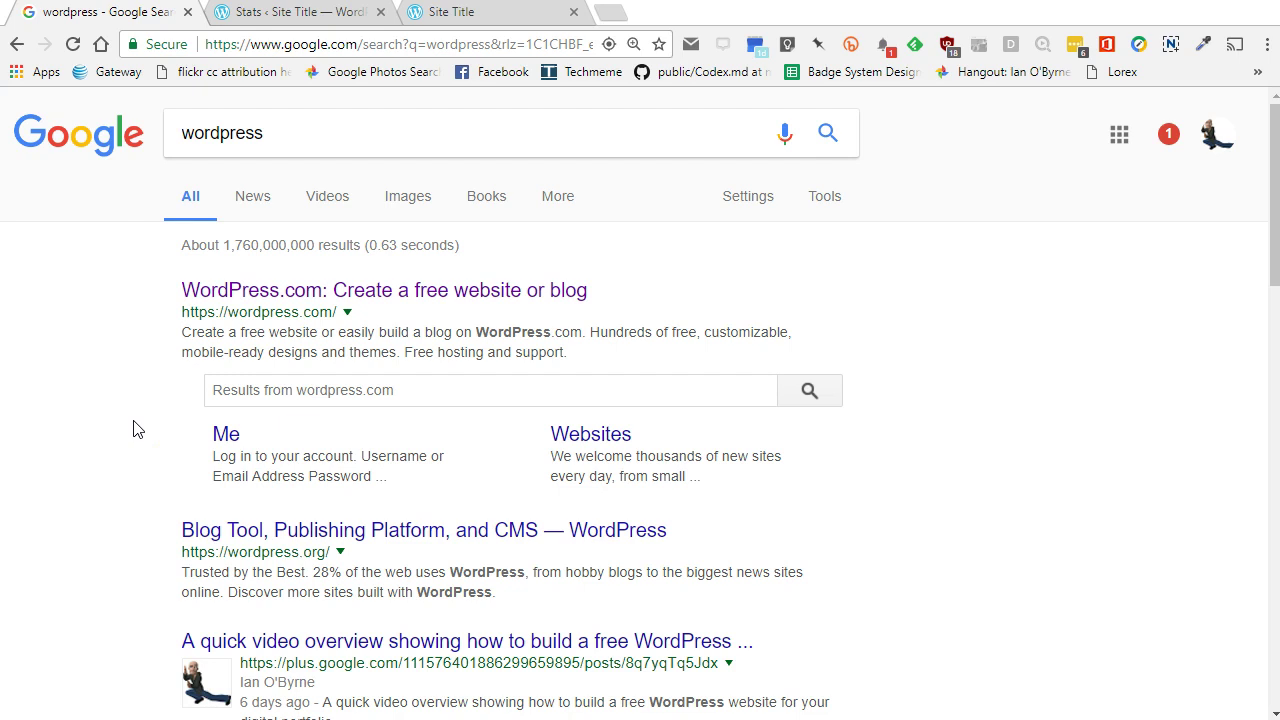
- Look over the published site's home page, from the site title through the first blog post and text widget
left_click(443, 14)
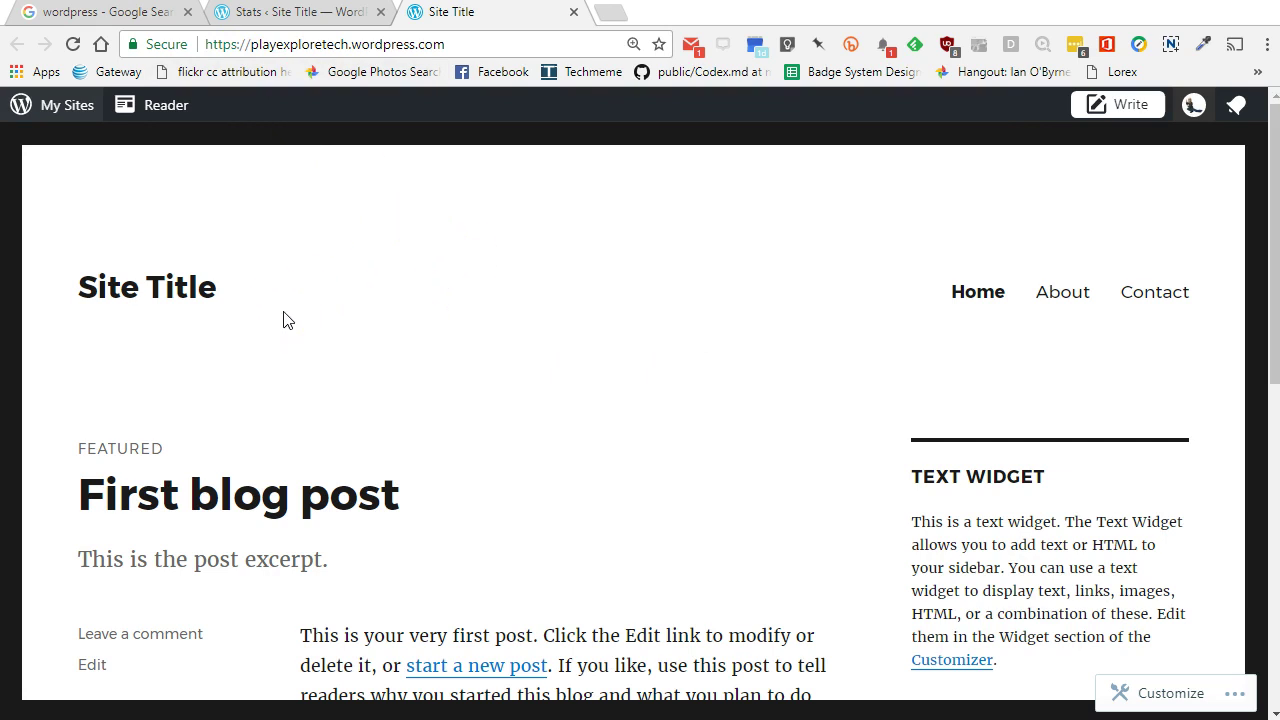
scroll(306, 400, "down", 3)
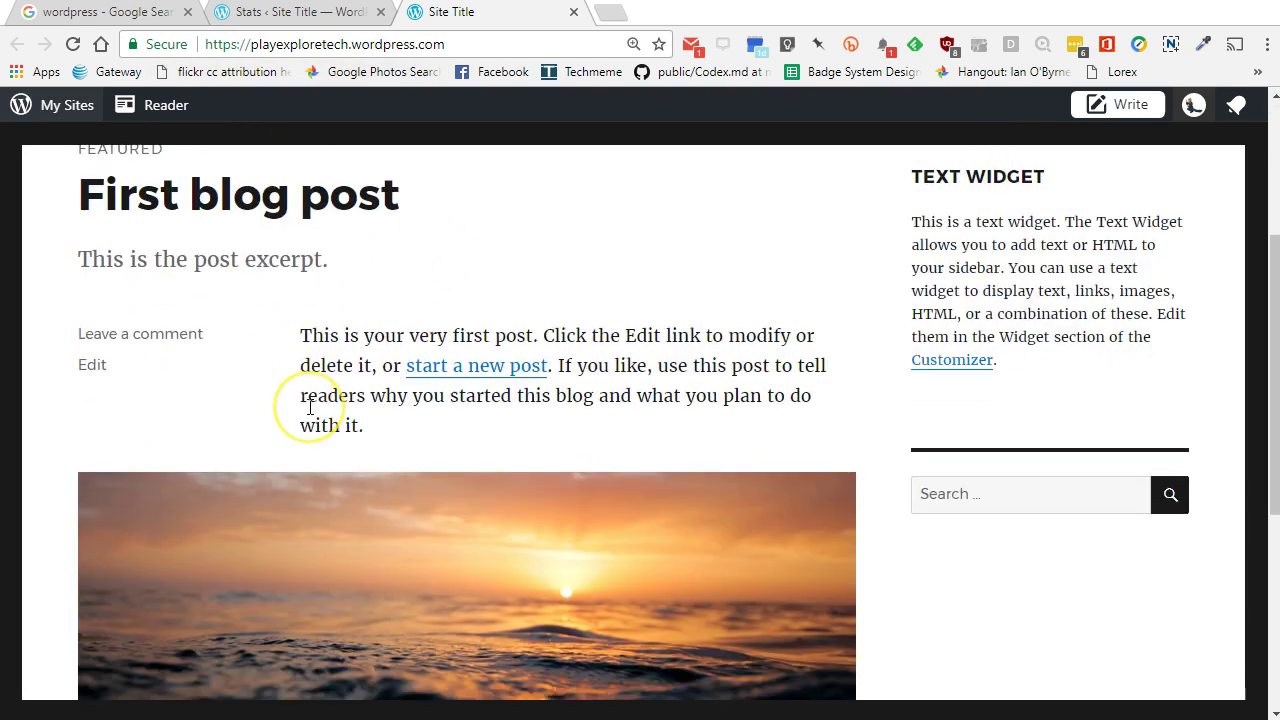
scroll(310, 406, "down", 1)
scroll(310, 406, "down", 3)
key("F5")
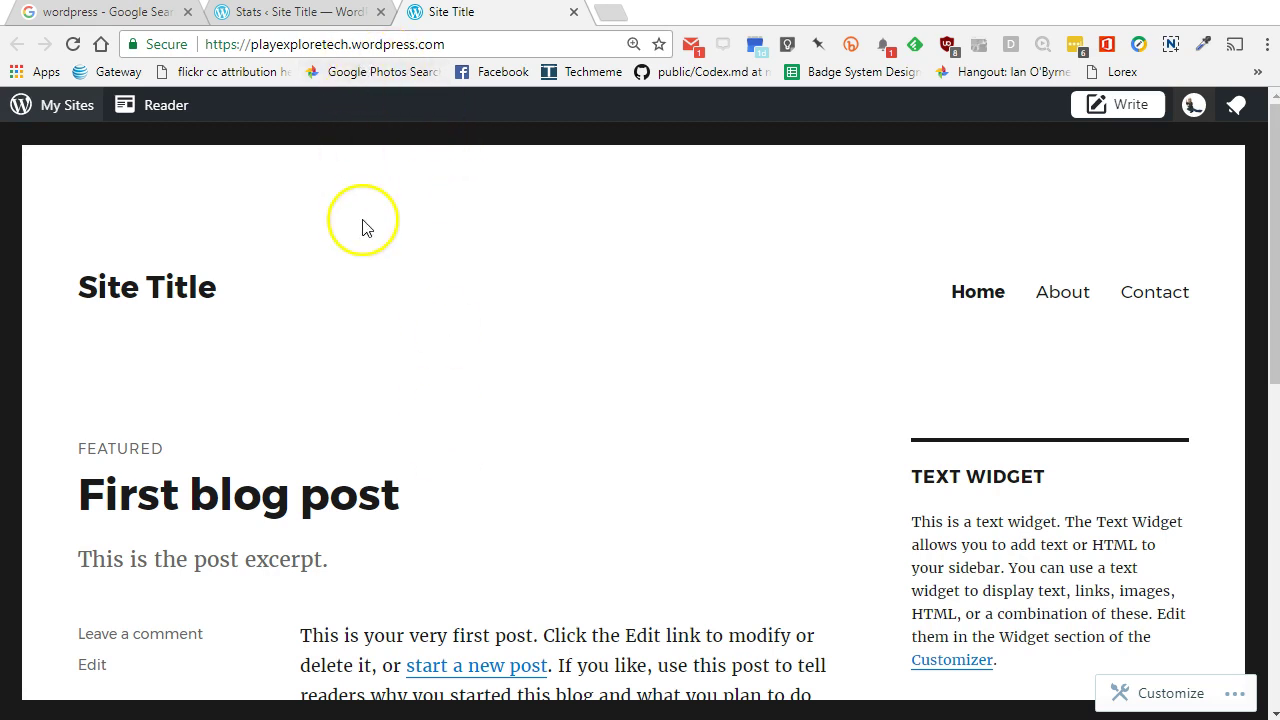
- Compare the site's management dashboard with the published site, and reload the published home page
left_click(47, 110)
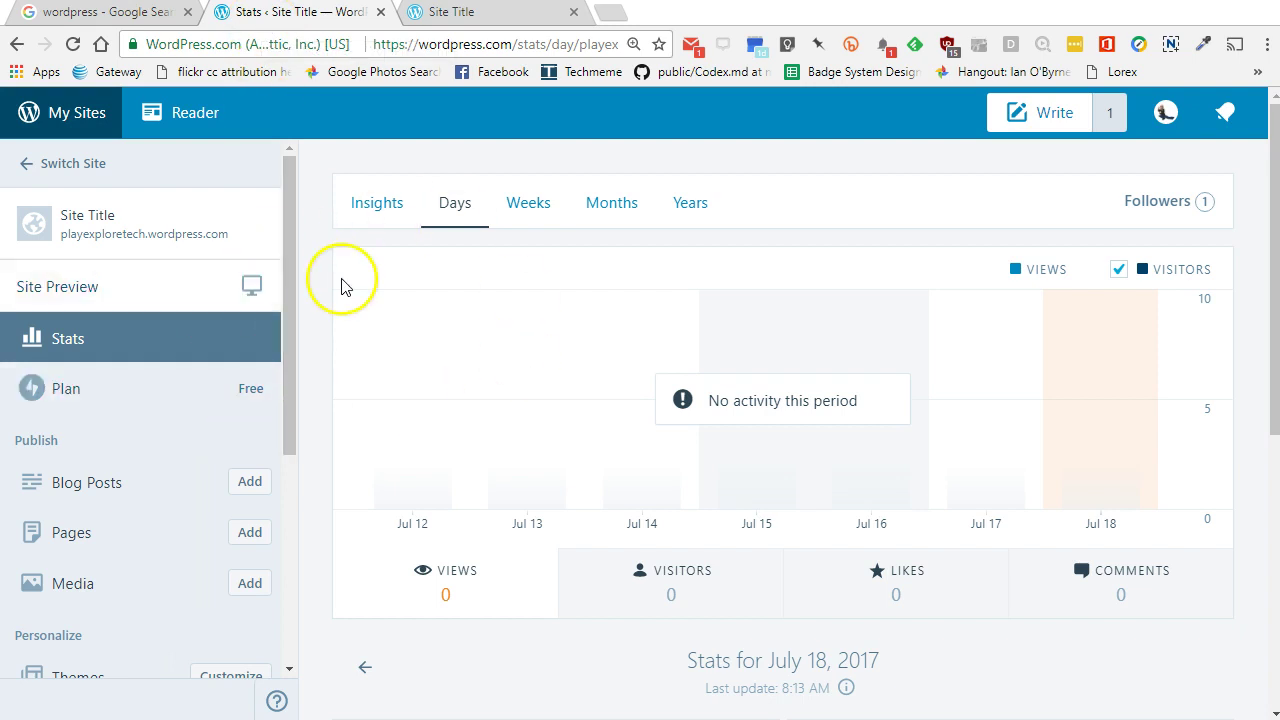
left_click(468, 14)
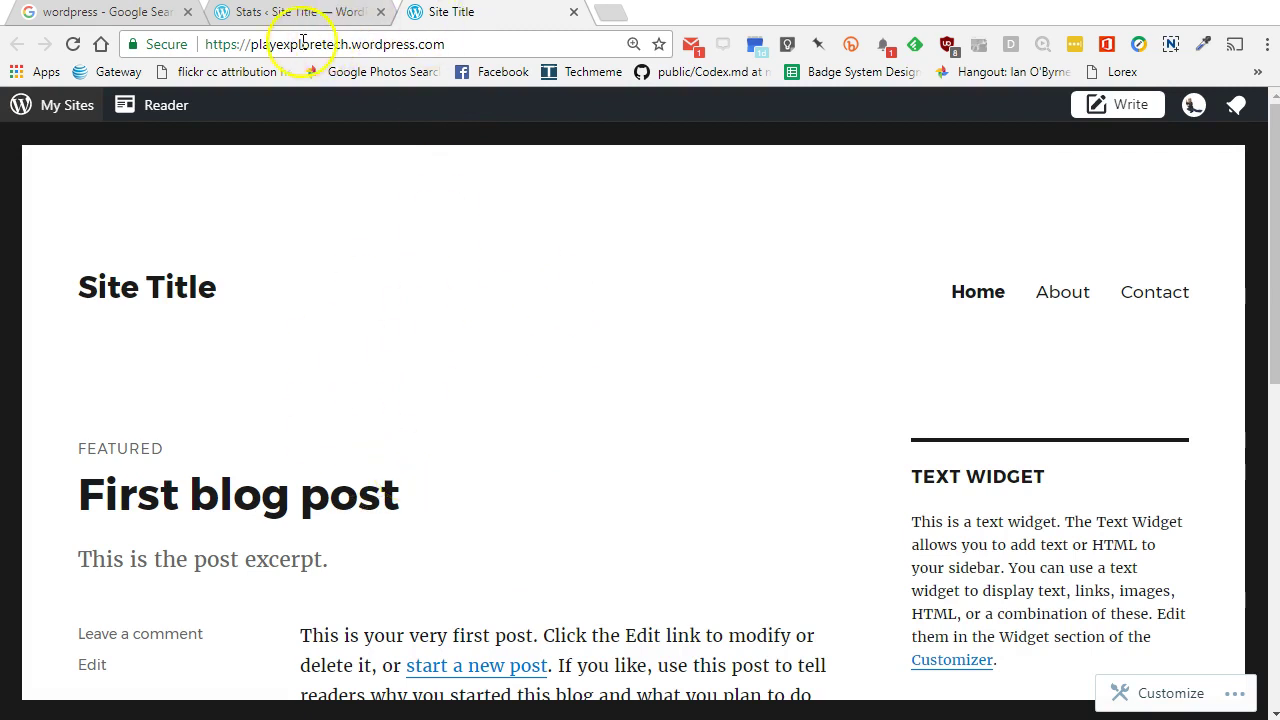
left_click(72, 44)
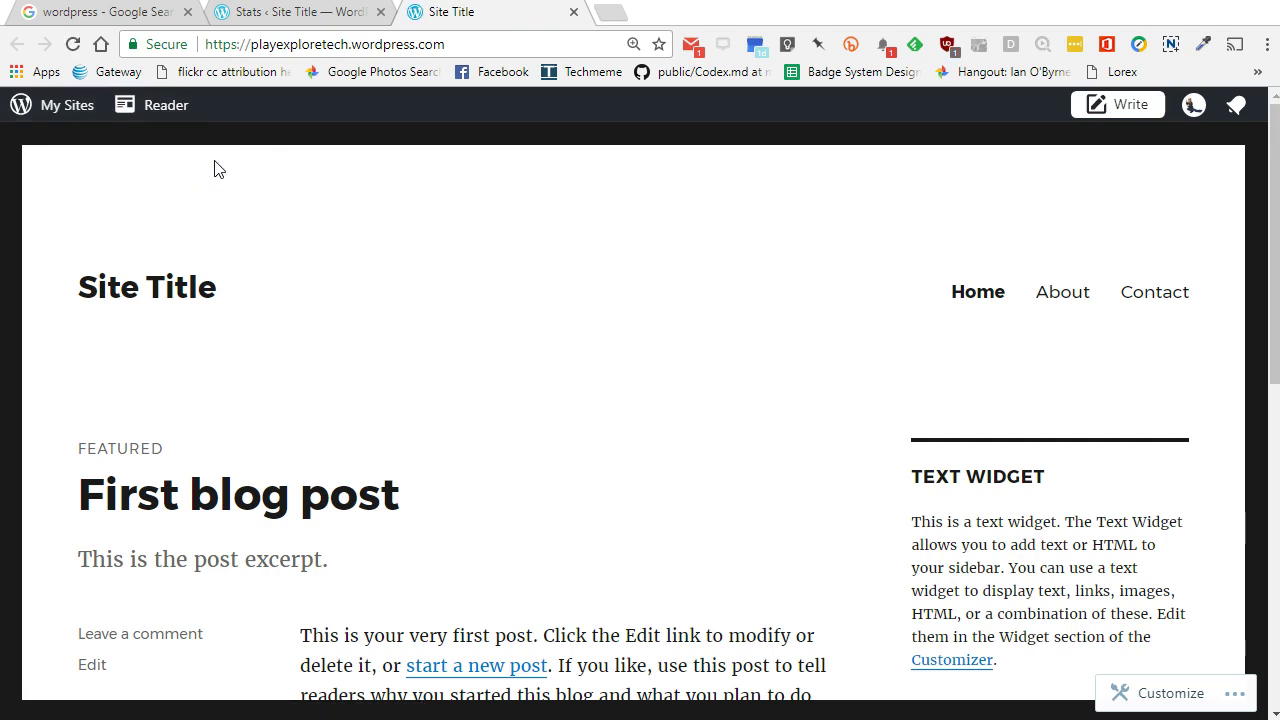
- Return to the site's management dashboard and open its theme gallery
left_click(258, 12)
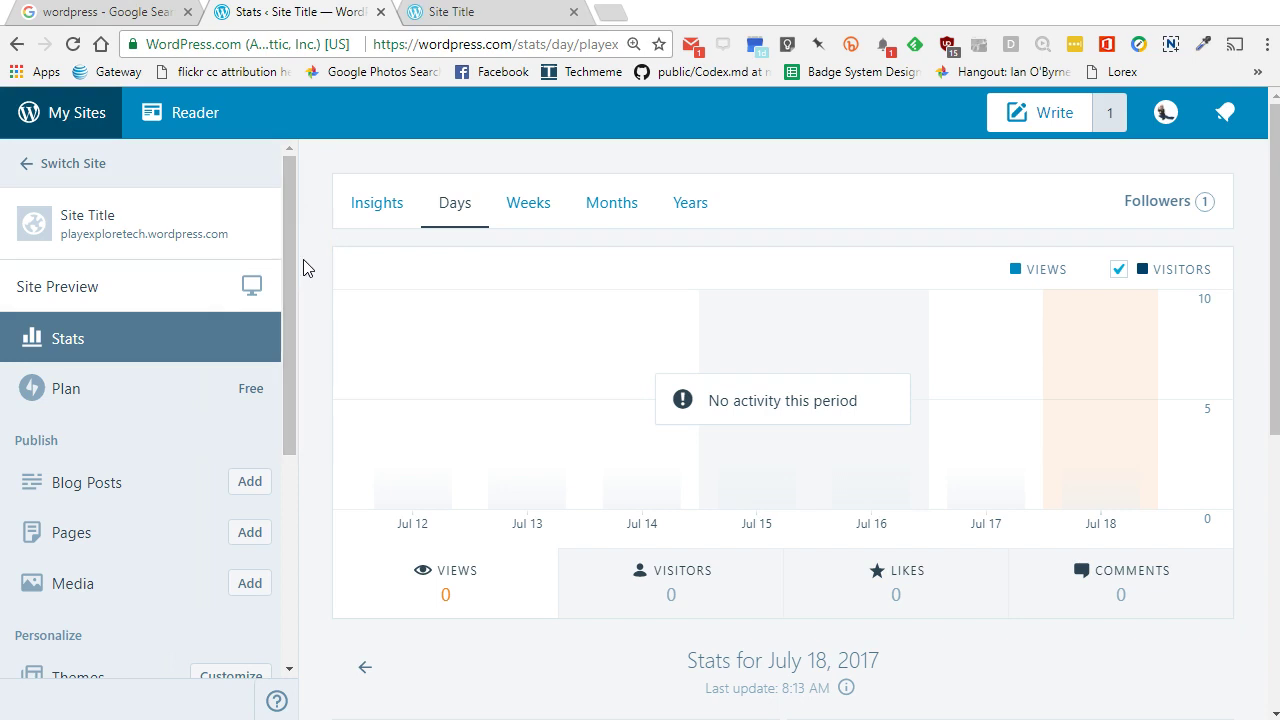
scroll(157, 400, "down", 3)
left_click(101, 398)
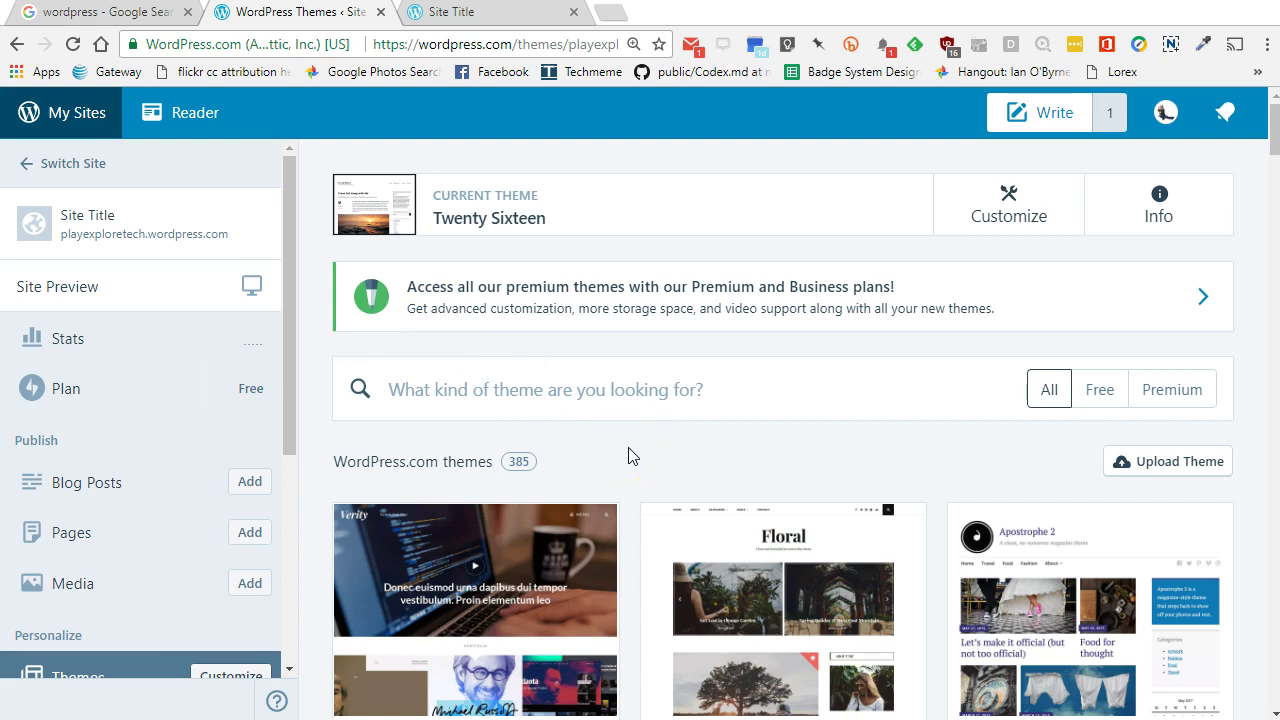
- Search the theme gallery for "minim" and filter the themes by the suggested Minimal style
scroll(629, 455, "down", 2)
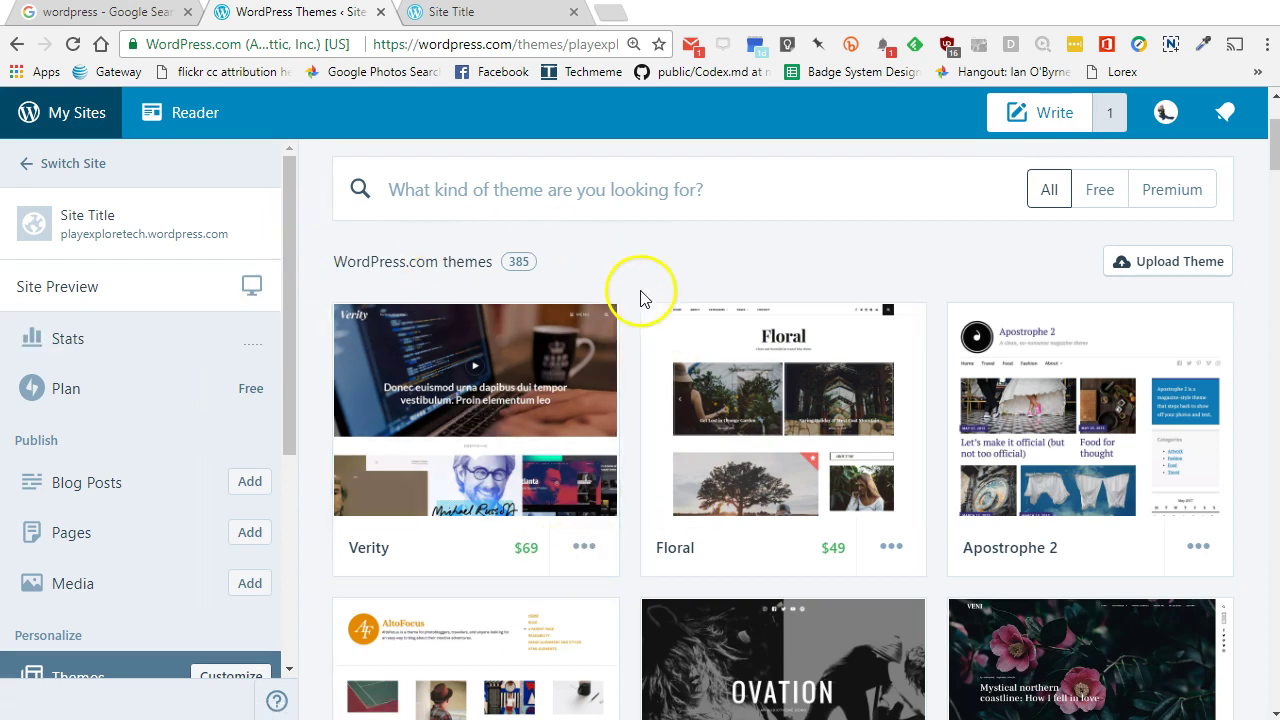
scroll(614, 571, "down", 3)
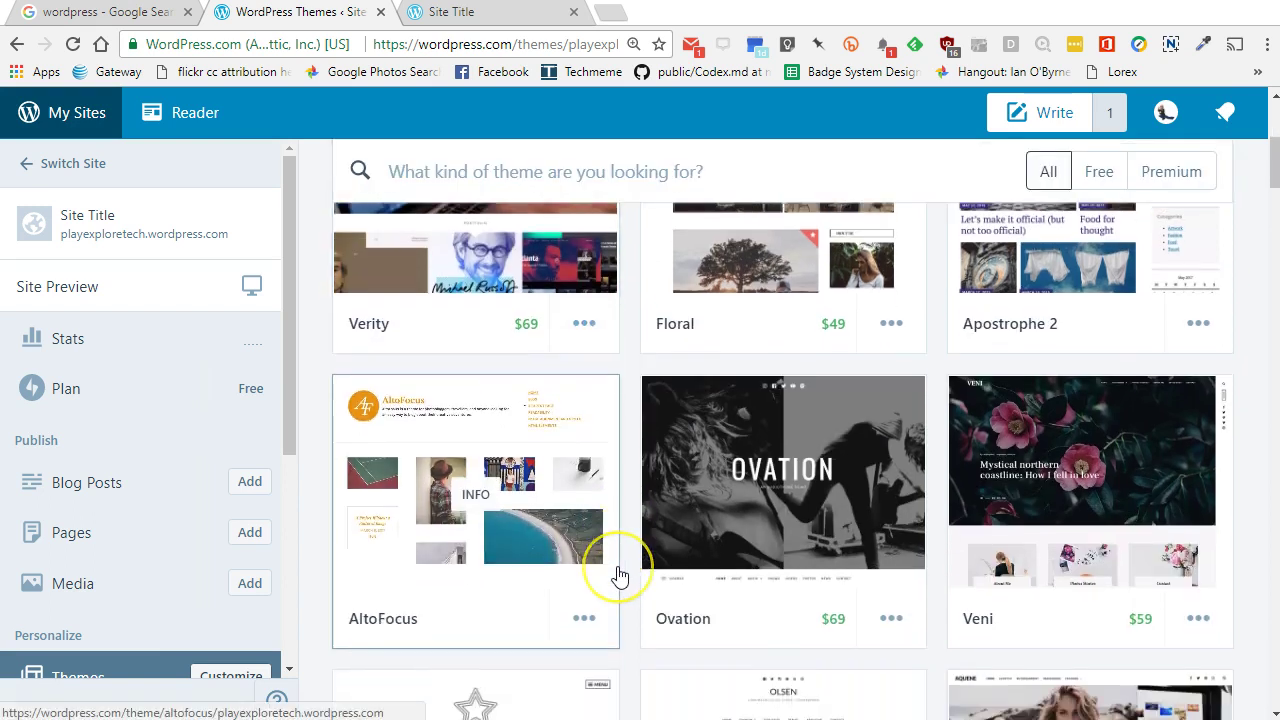
scroll(614, 571, "down", 3)
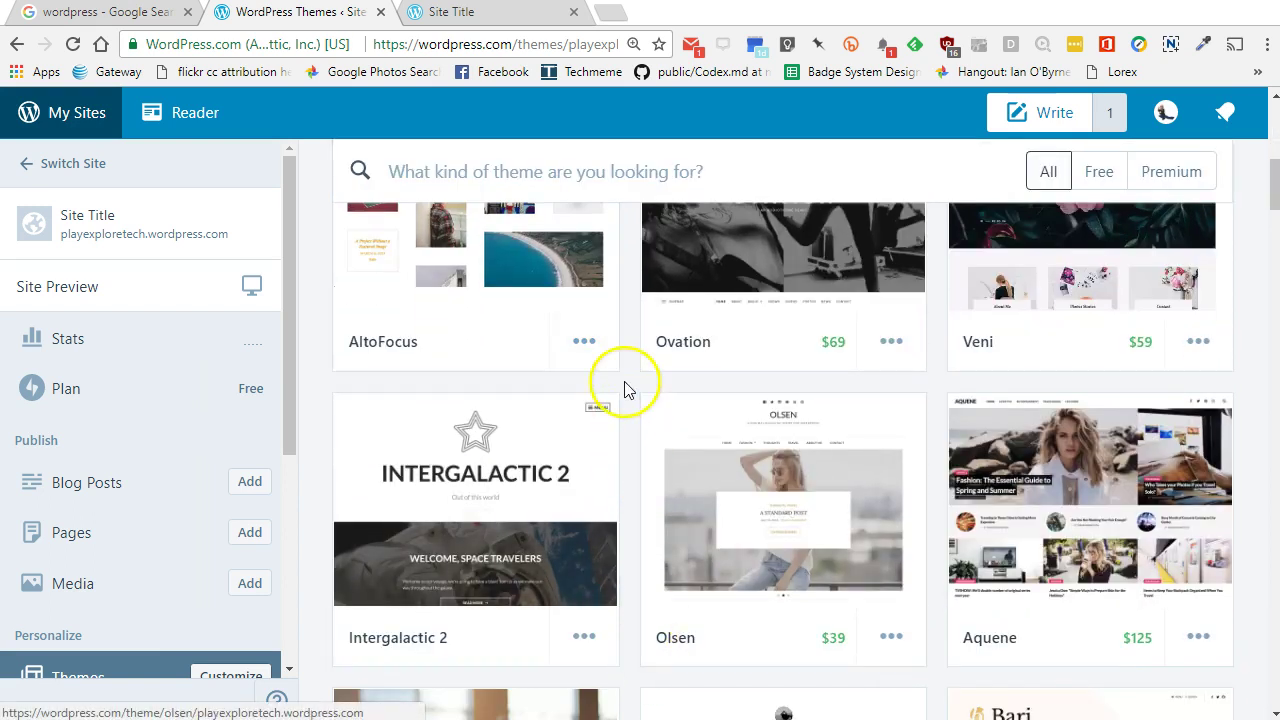
scroll(608, 571, "down", 4)
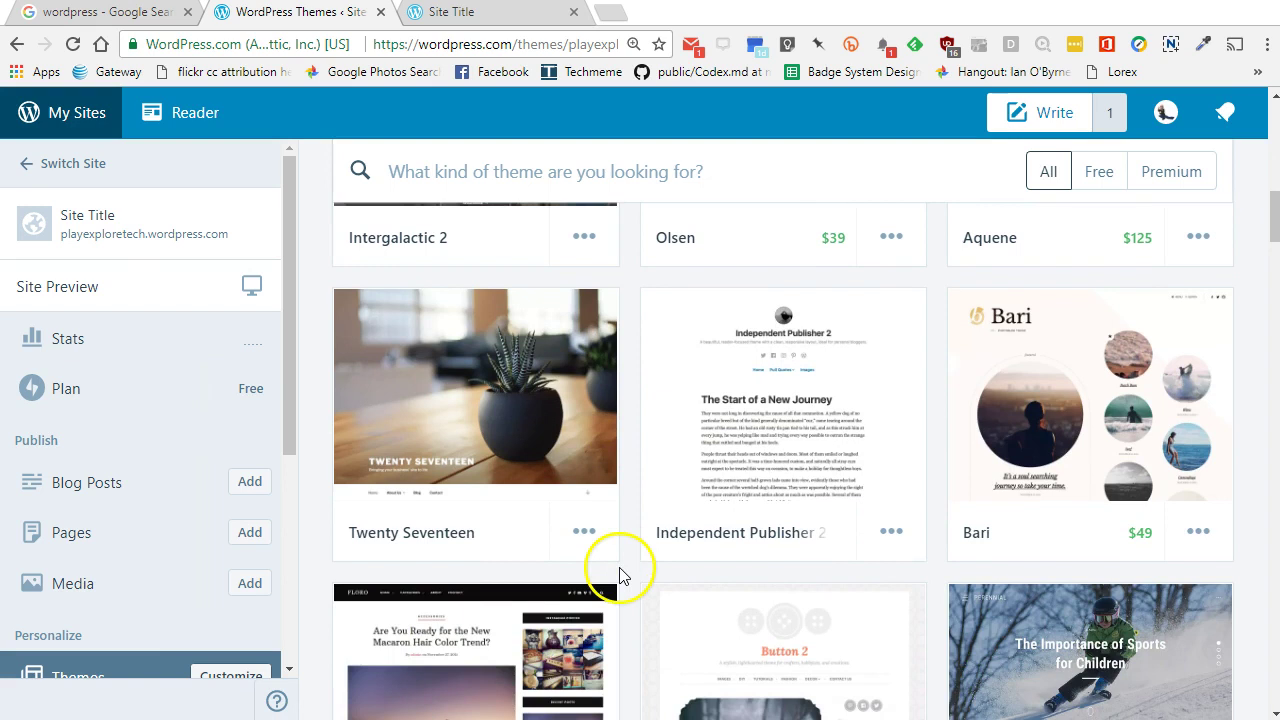
scroll(628, 560, "up", 10)
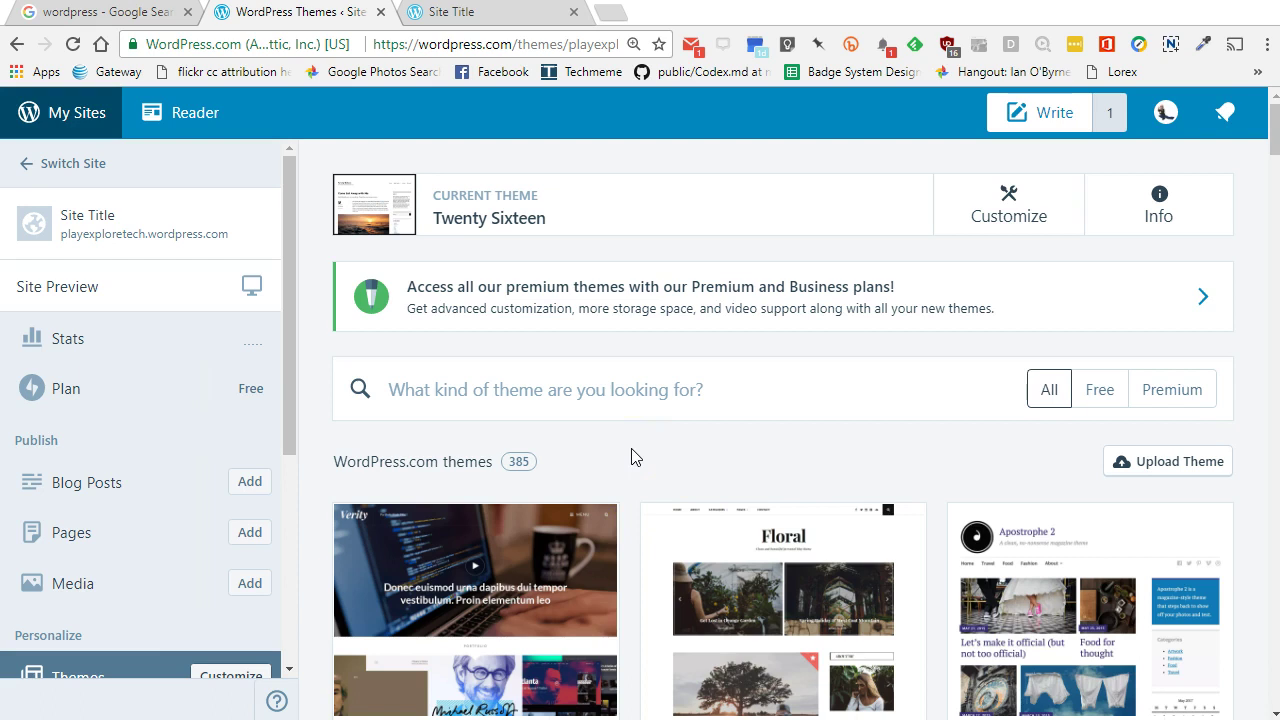
left_click(601, 403)
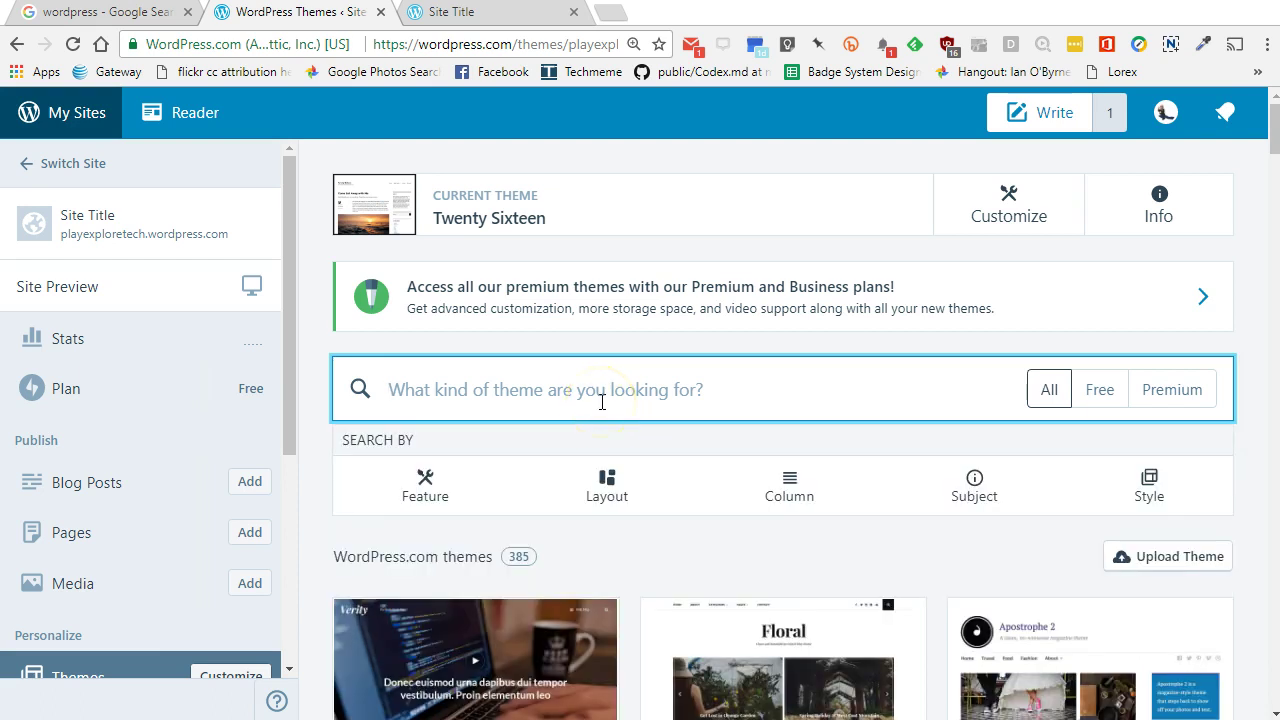
type("minim")
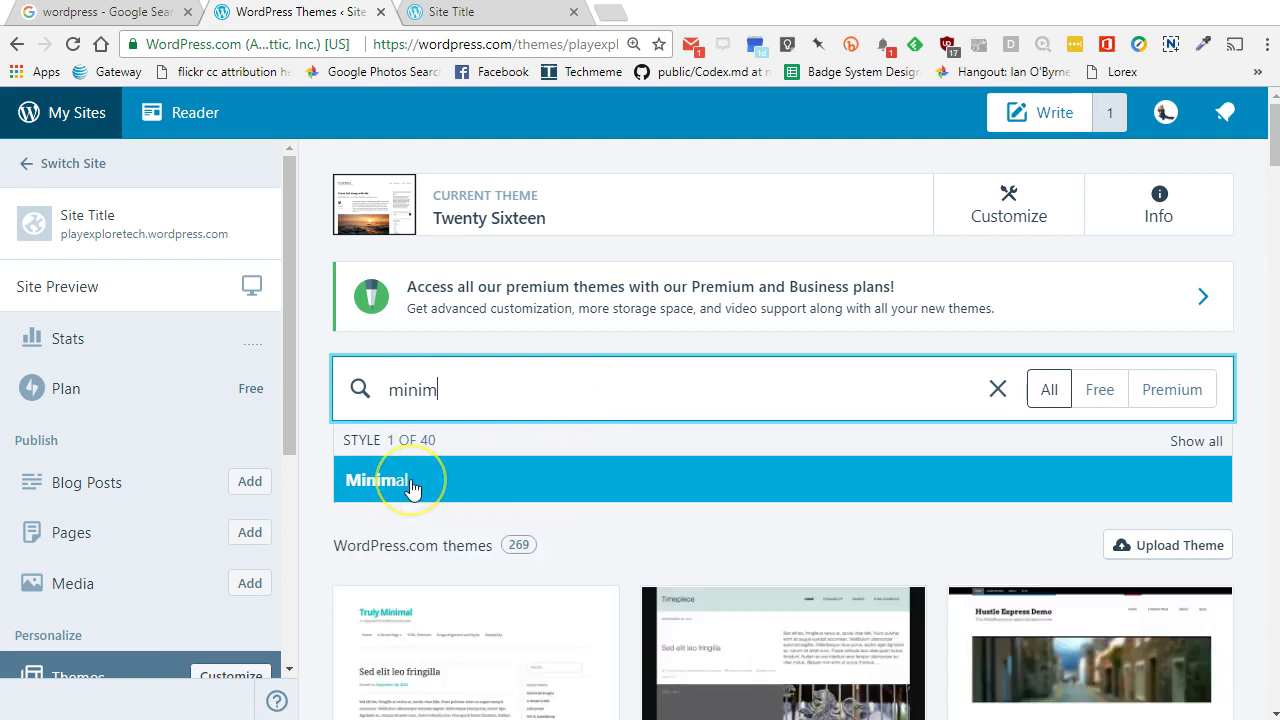
left_click(418, 484)
- Open the Aquene theme's details from the filtered themes and launch its live demo
scroll(594, 535, "down", 4)
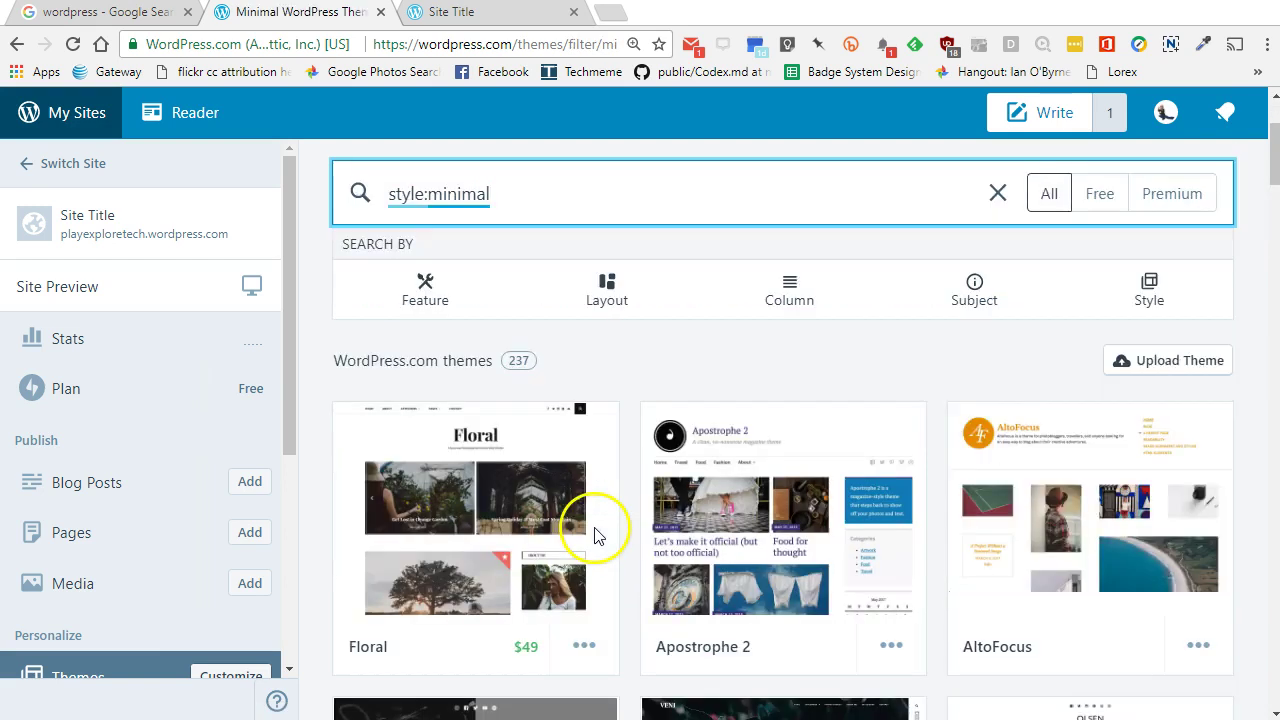
scroll(627, 527, "down", 2)
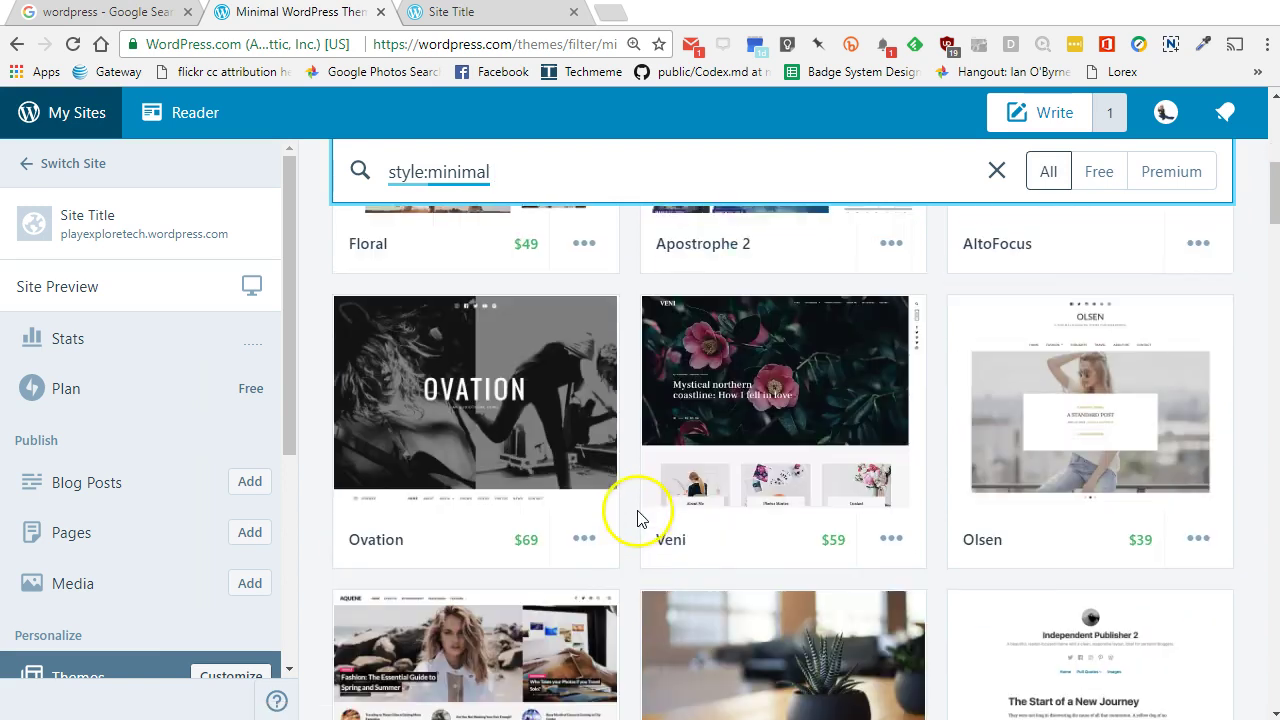
scroll(720, 355, "down", 2)
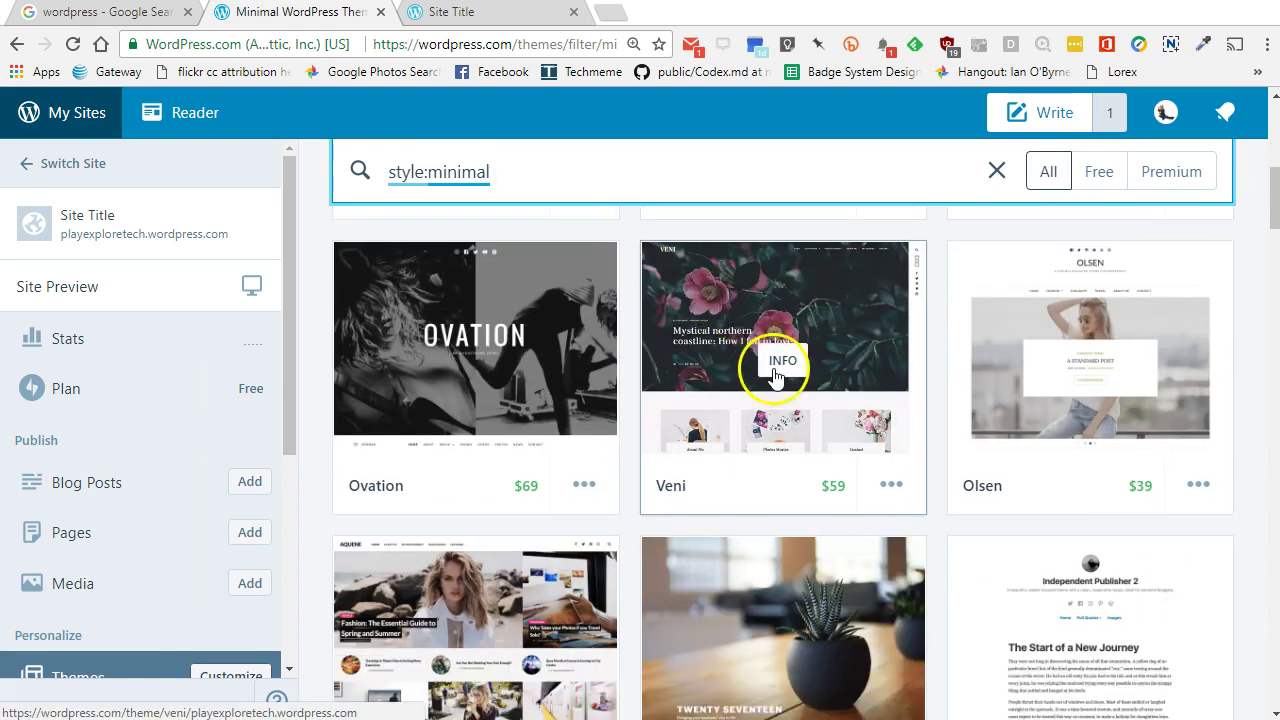
scroll(600, 450, "down", 2)
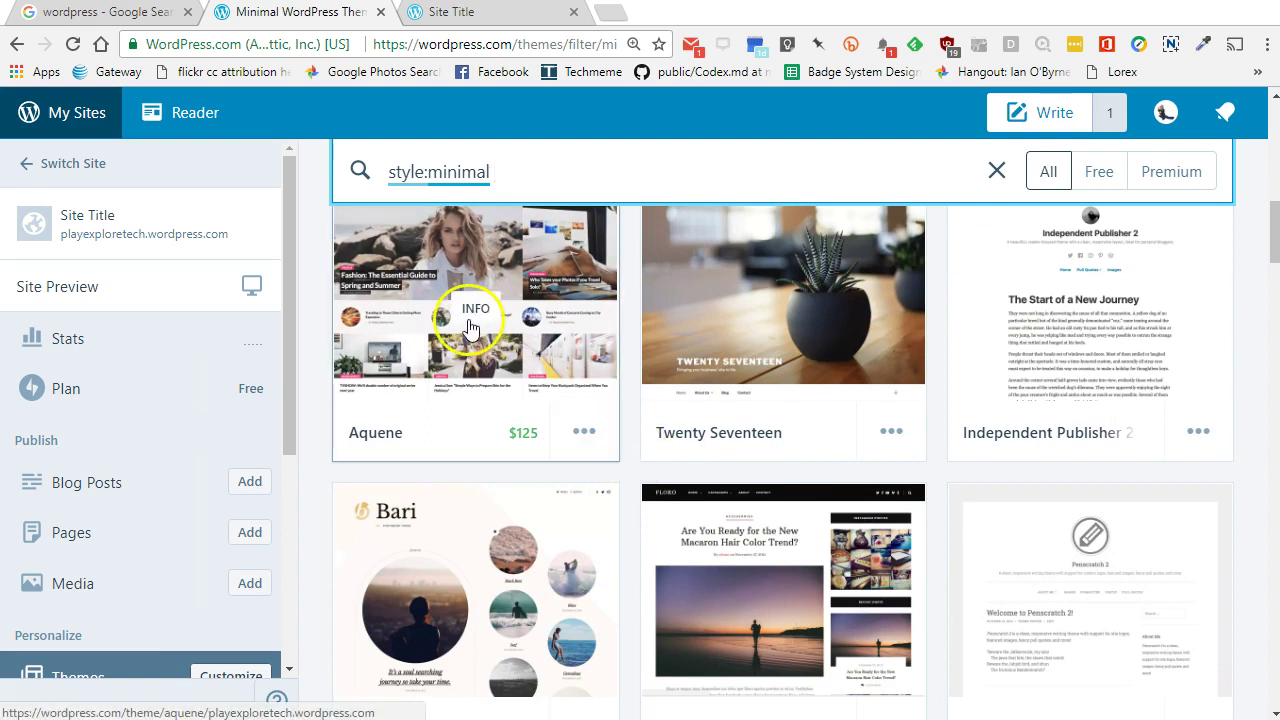
left_click(466, 426)
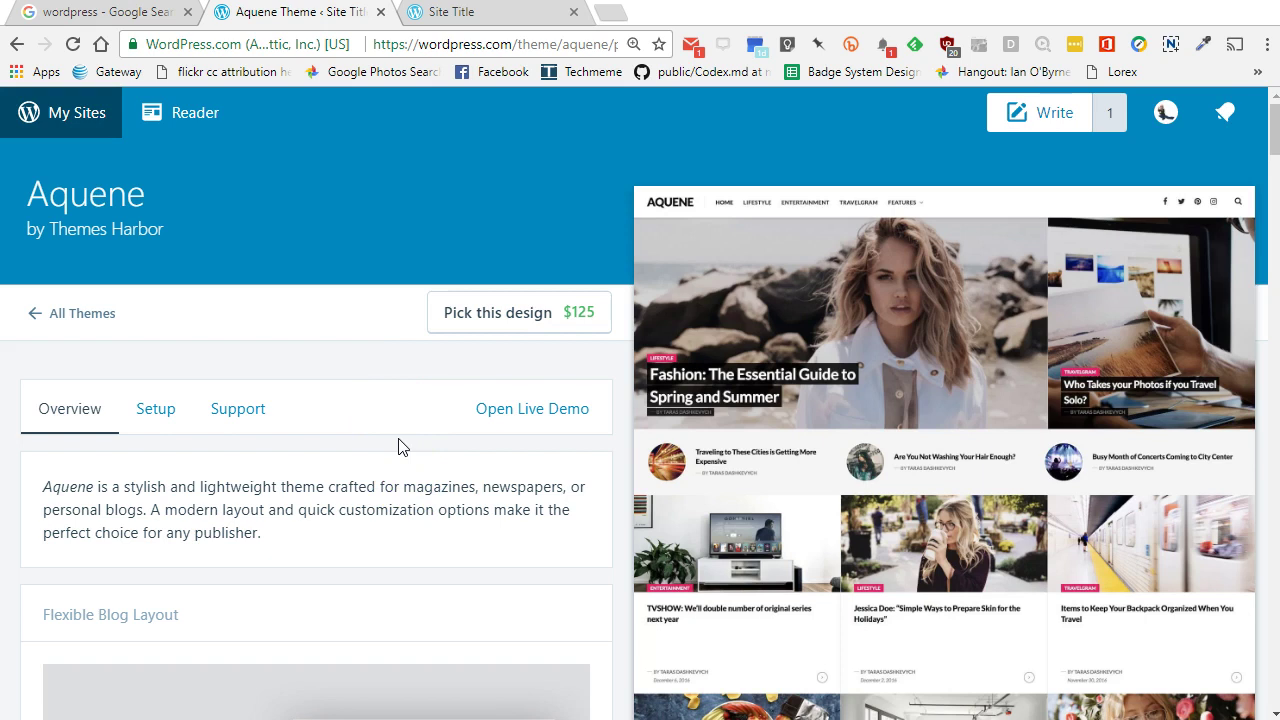
left_click(522, 412)
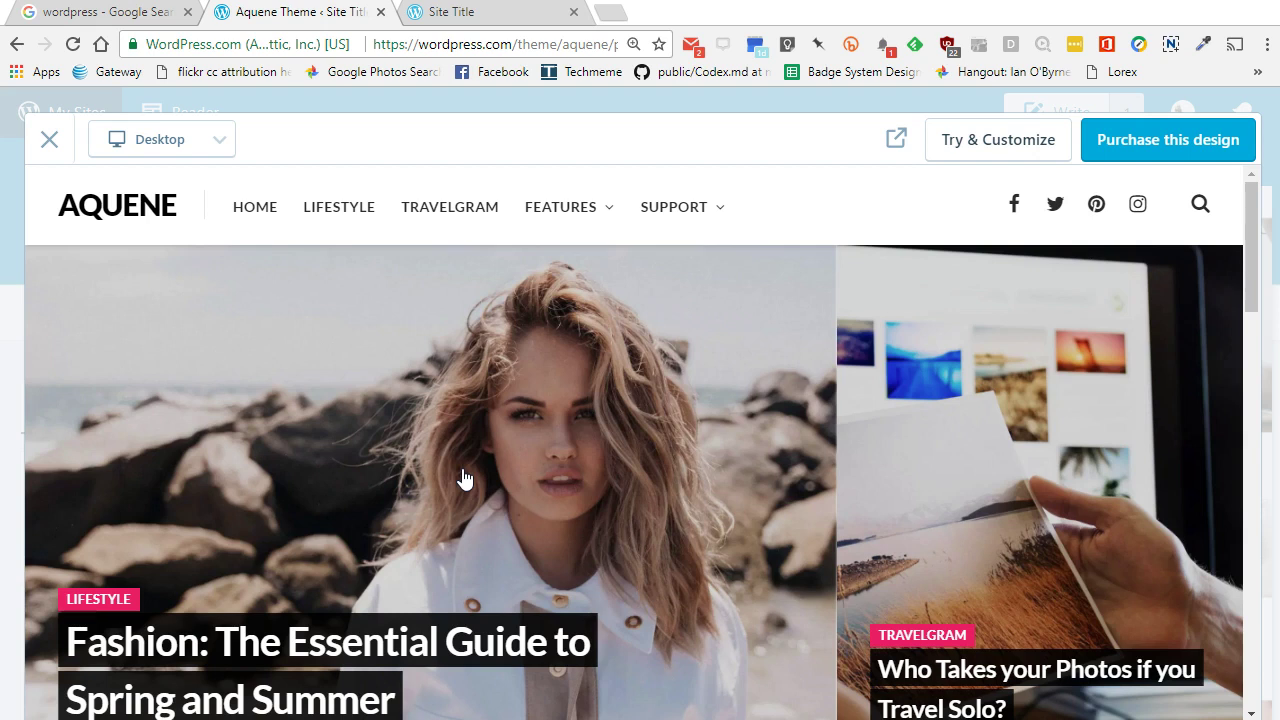
- Examine the Aquene demo's home page layout, from the featured posts and post grid to the footer
scroll(540, 440, "down", 6)
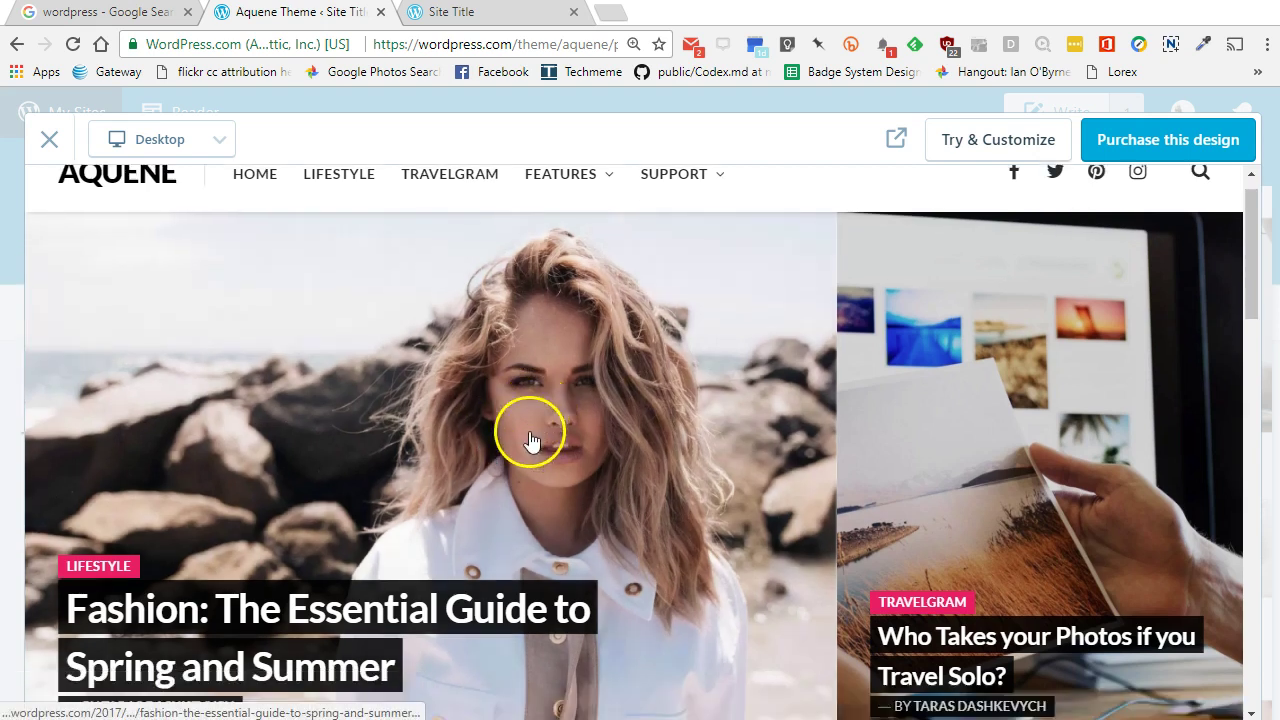
scroll(401, 462, "down", 2)
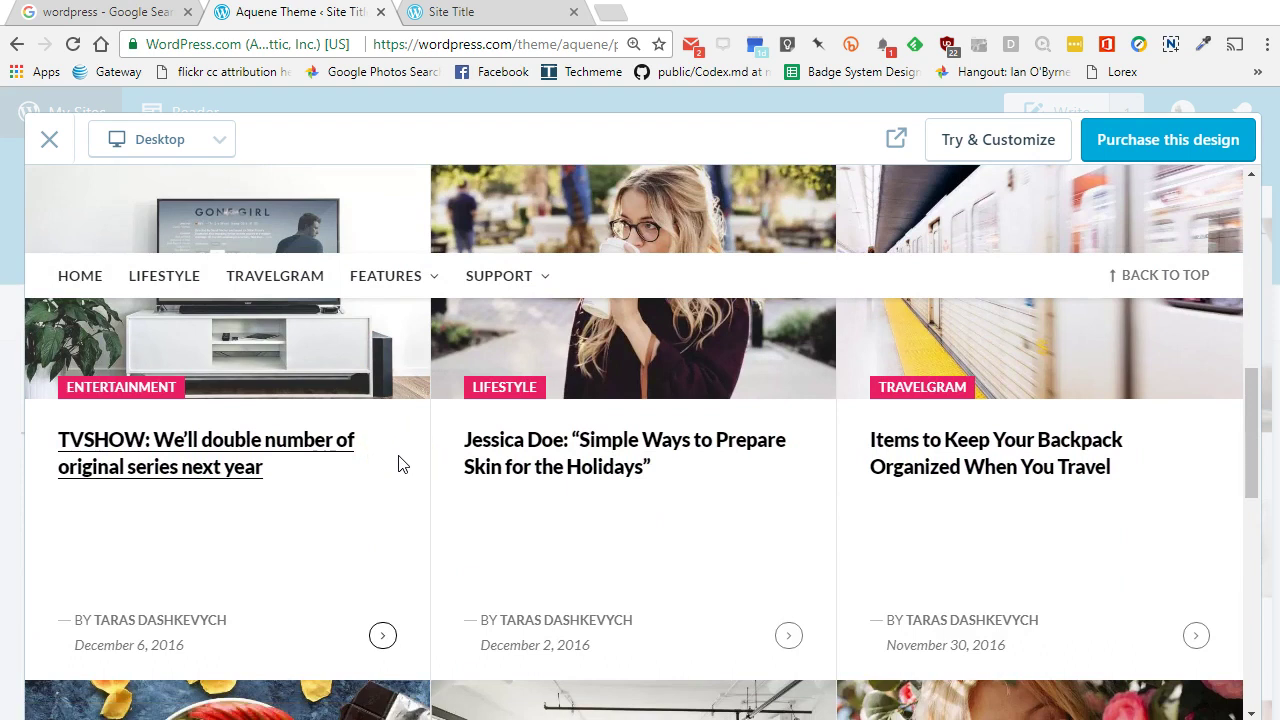
scroll(400, 463, "down", 3)
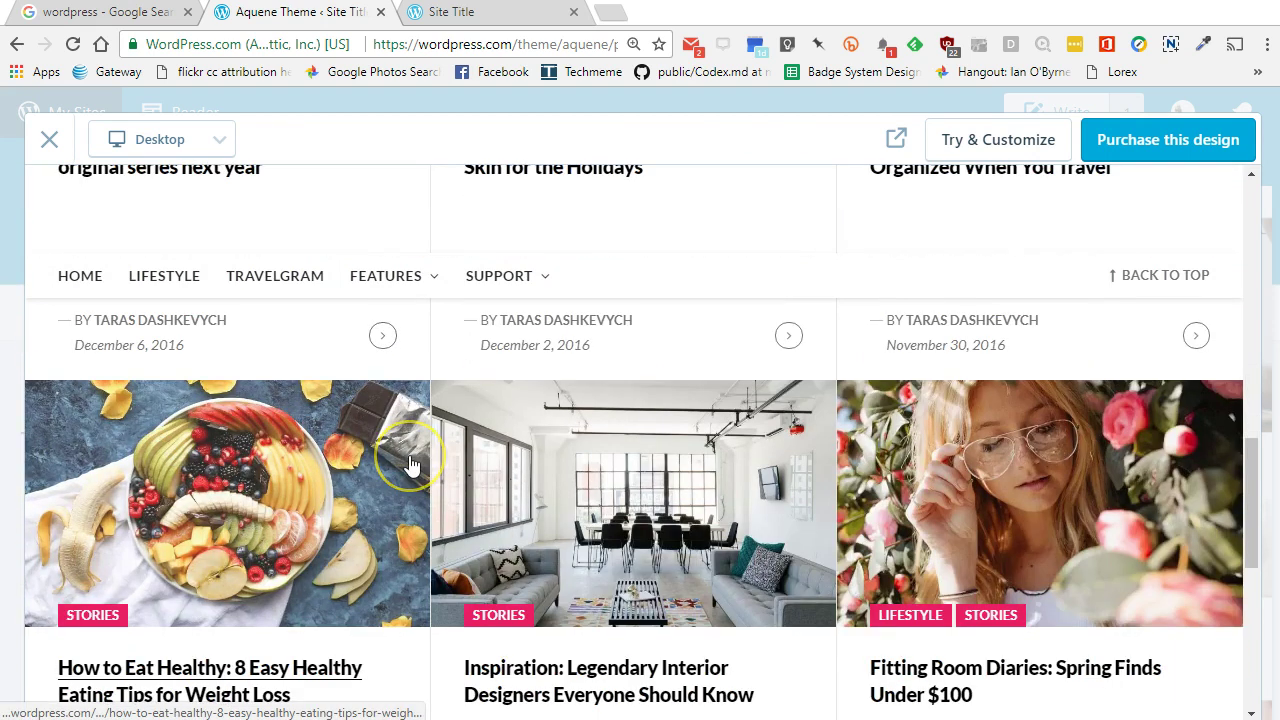
scroll(410, 463, "down", 2)
scroll(410, 463, "down", 1)
left_click(417, 449)
scroll(417, 449, "down", 2)
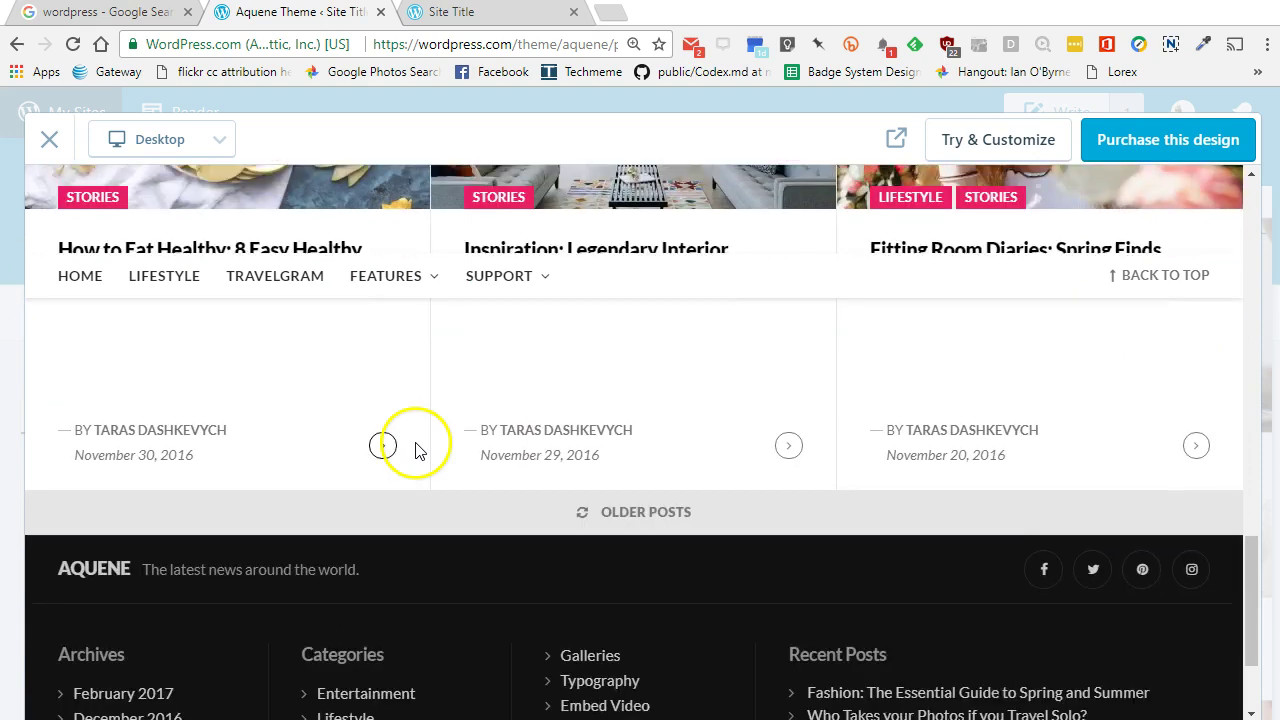
left_click(415, 449)
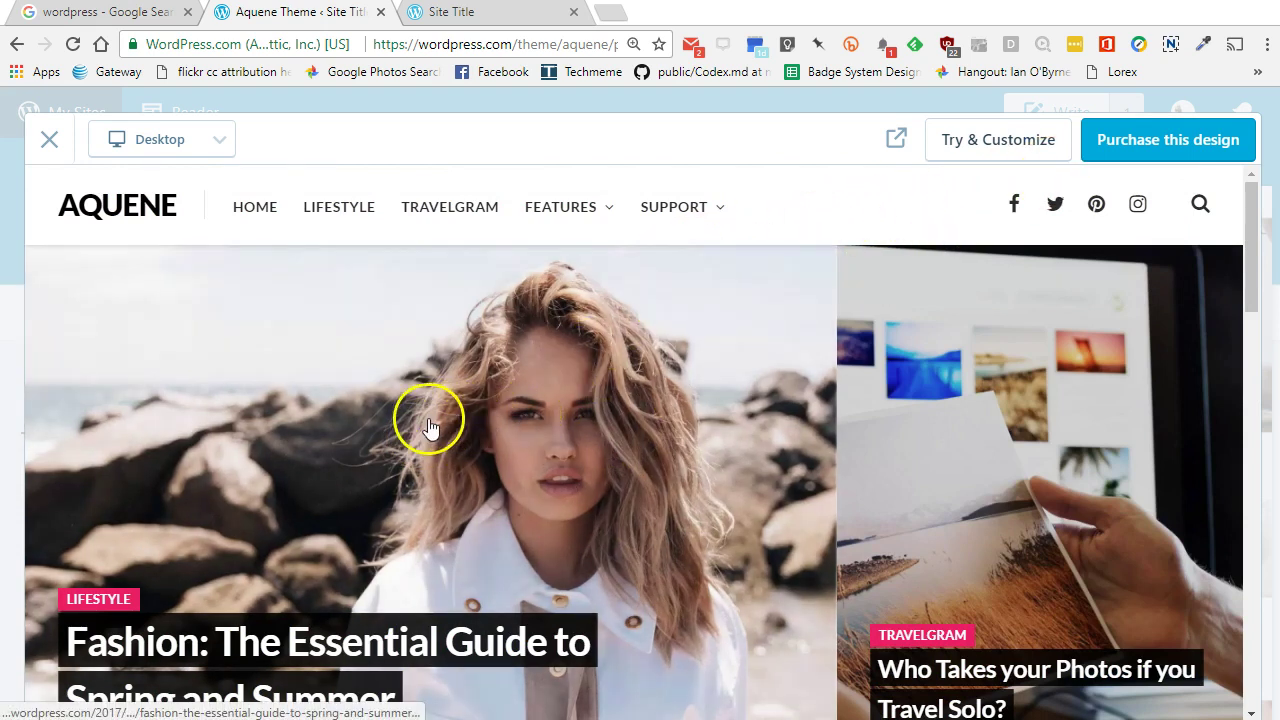
- Open the demo post "Fashion: The Essential Guide to Spring and Summer" and examine its header, author block, text and image layout
scroll(427, 425, "down", 1)
scroll(427, 425, "down", 1)
left_click(348, 520)
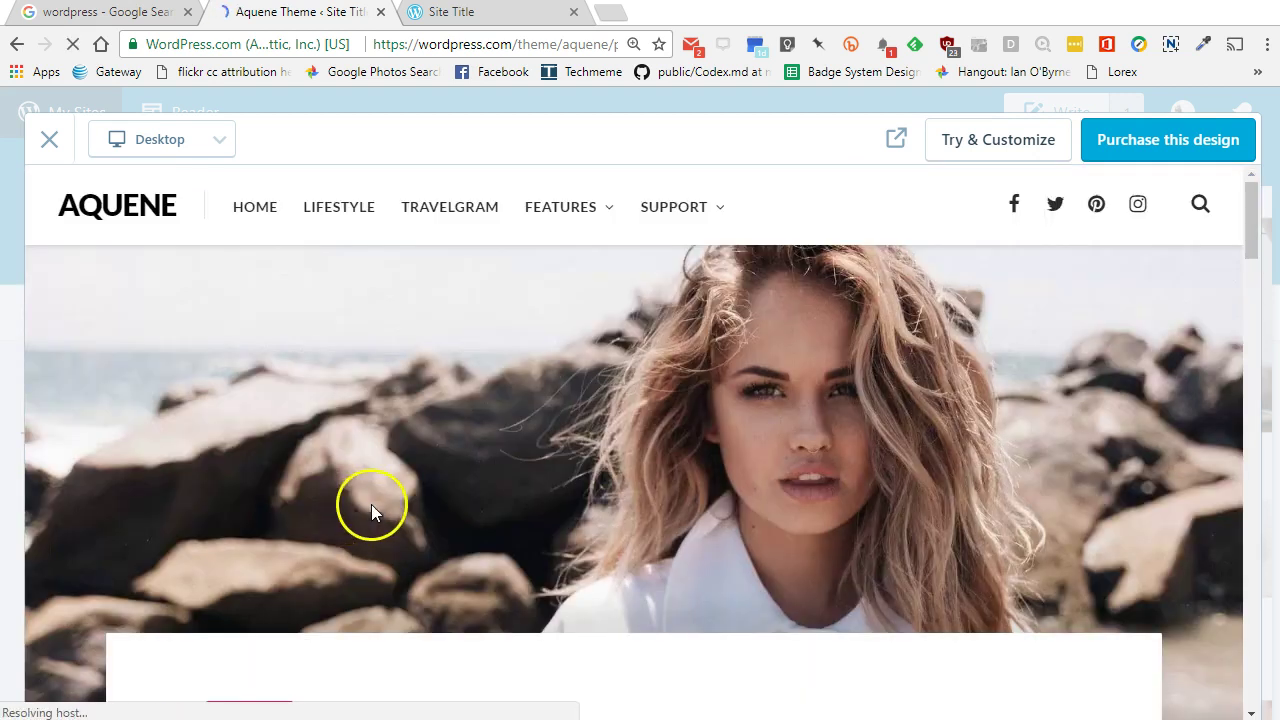
scroll(371, 504, "down", 1)
scroll(358, 510, "down", 4)
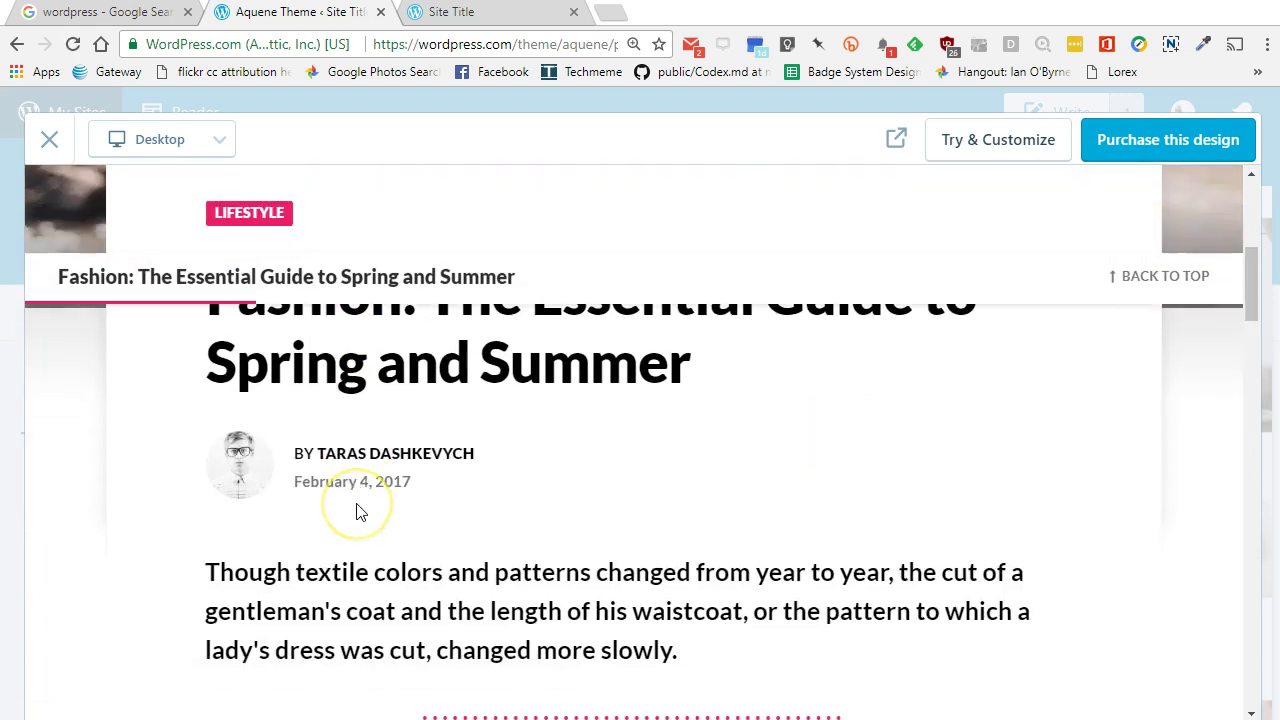
scroll(360, 511, "down", 7)
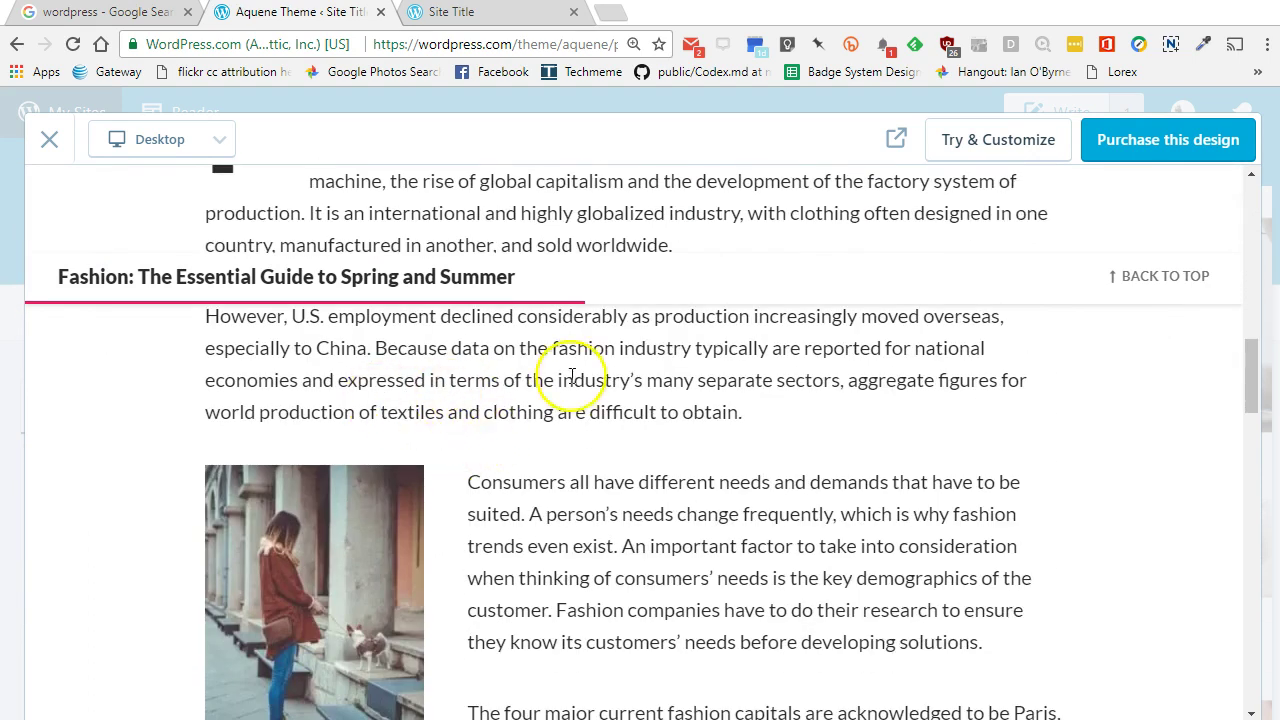
scroll(550, 513, "down", 2)
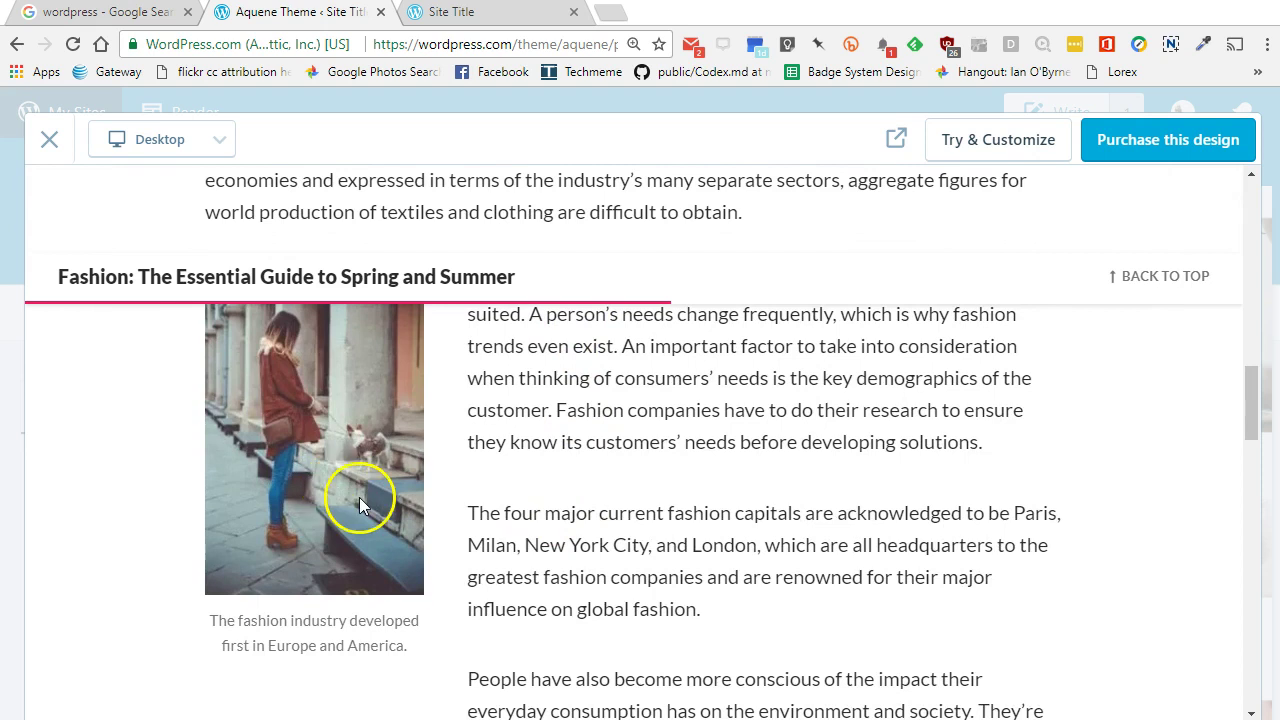
scroll(357, 503, "down", 1)
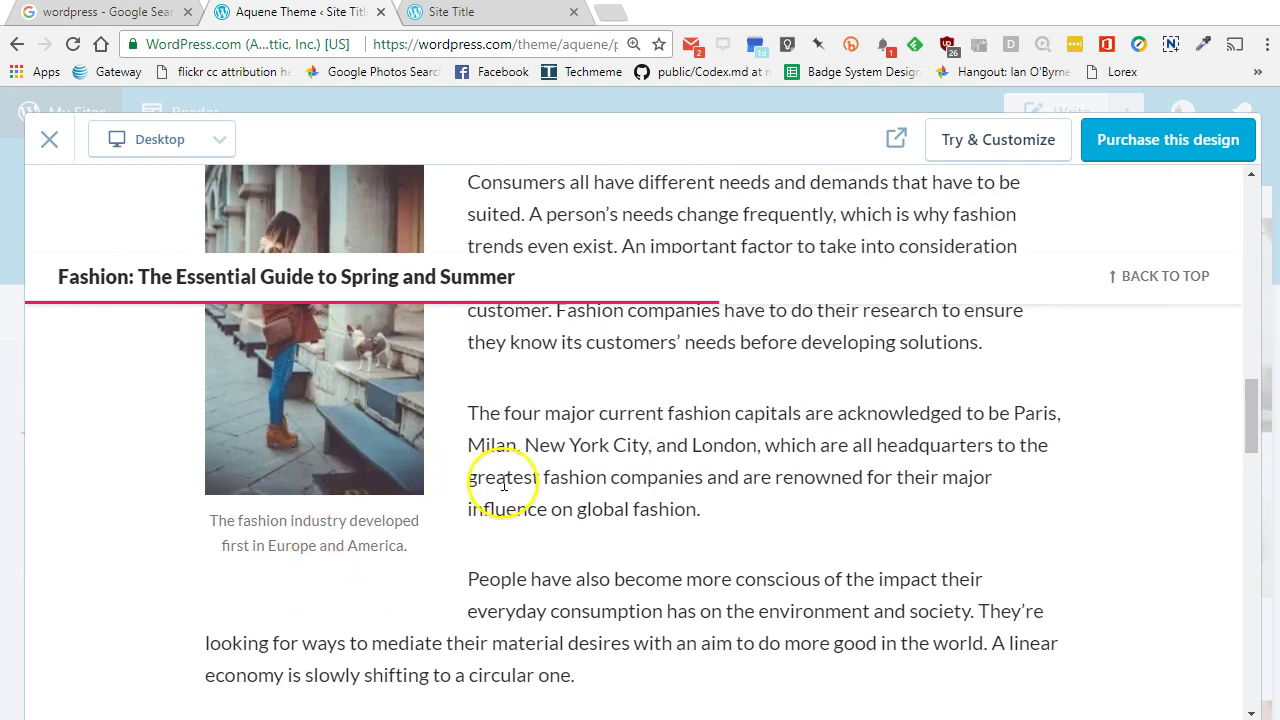
scroll(503, 488, "down", 5)
scroll(503, 486, "up", 15)
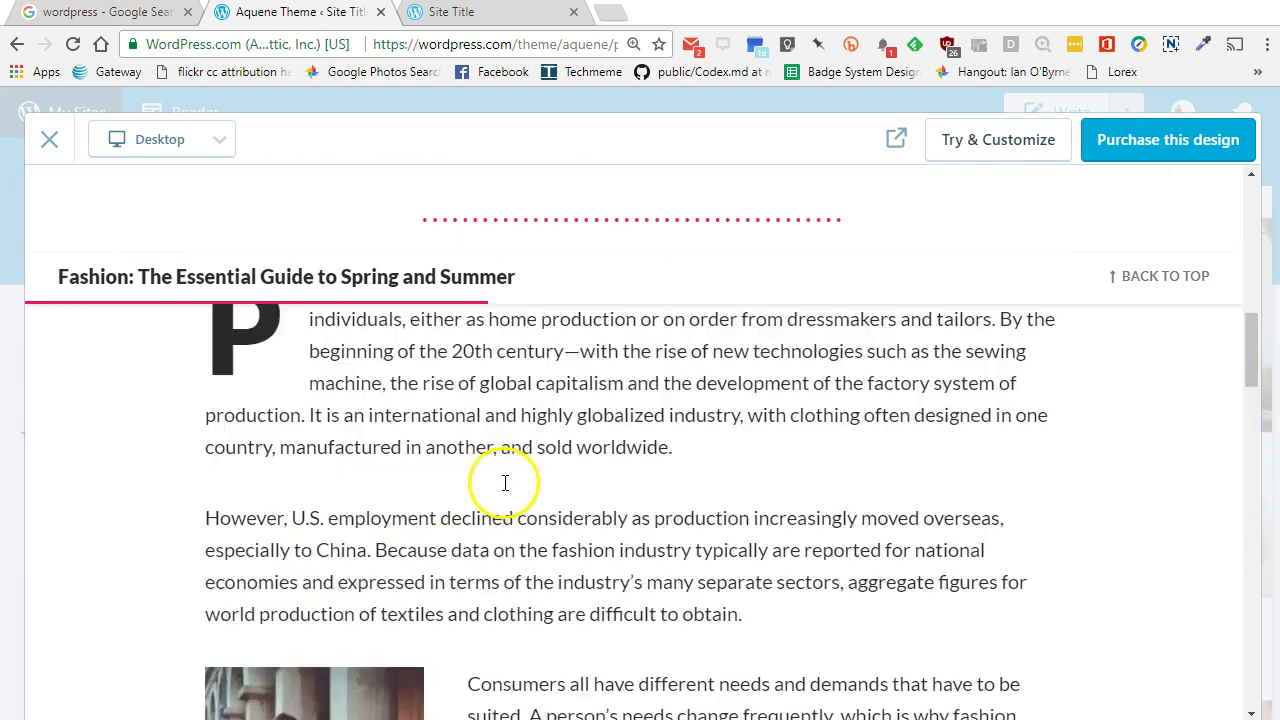
scroll(466, 525, "down", 3)
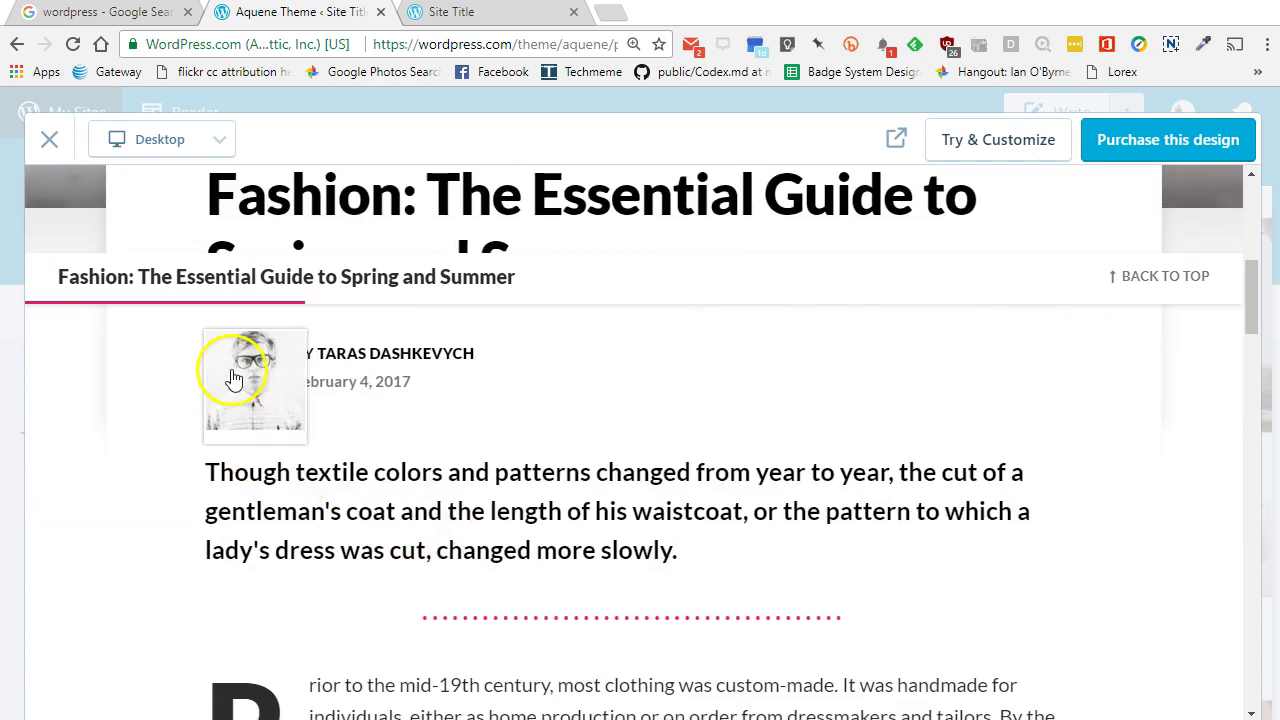
mouse_move(234, 366)
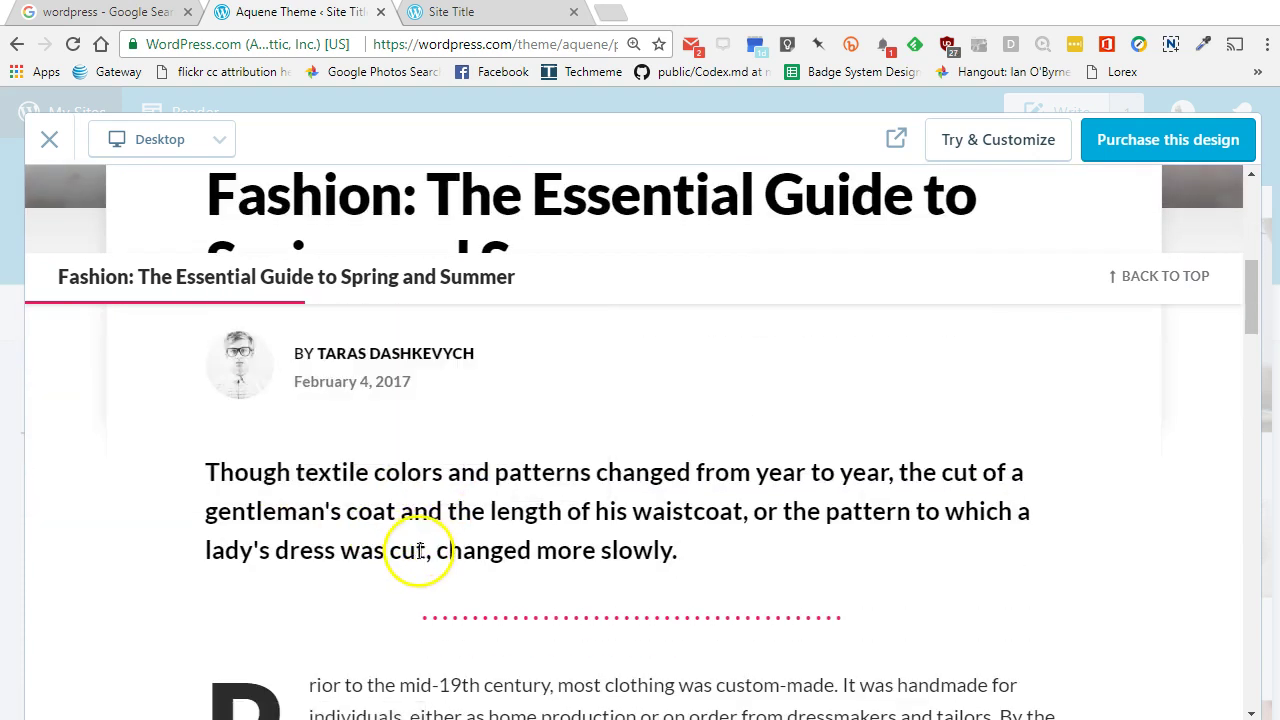
scroll(423, 546, "up", 8)
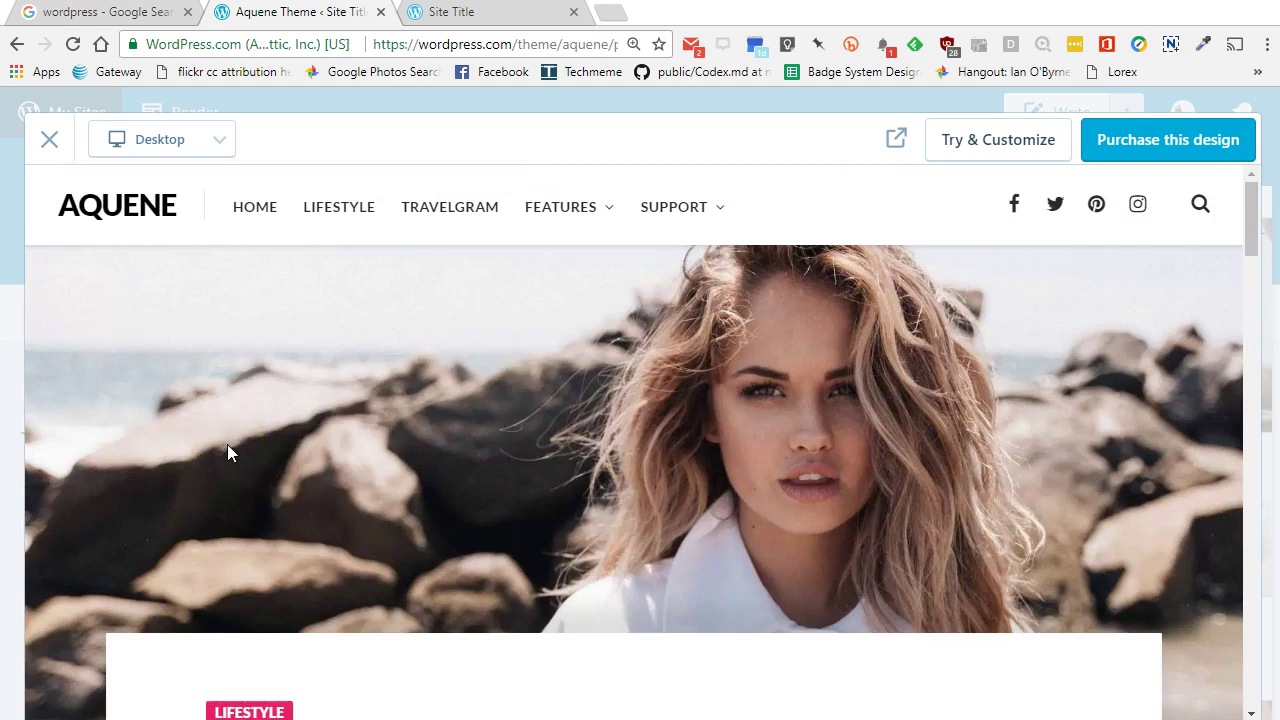
- Close the Aquene live demo and return to the theme's details page
left_click(49, 139)
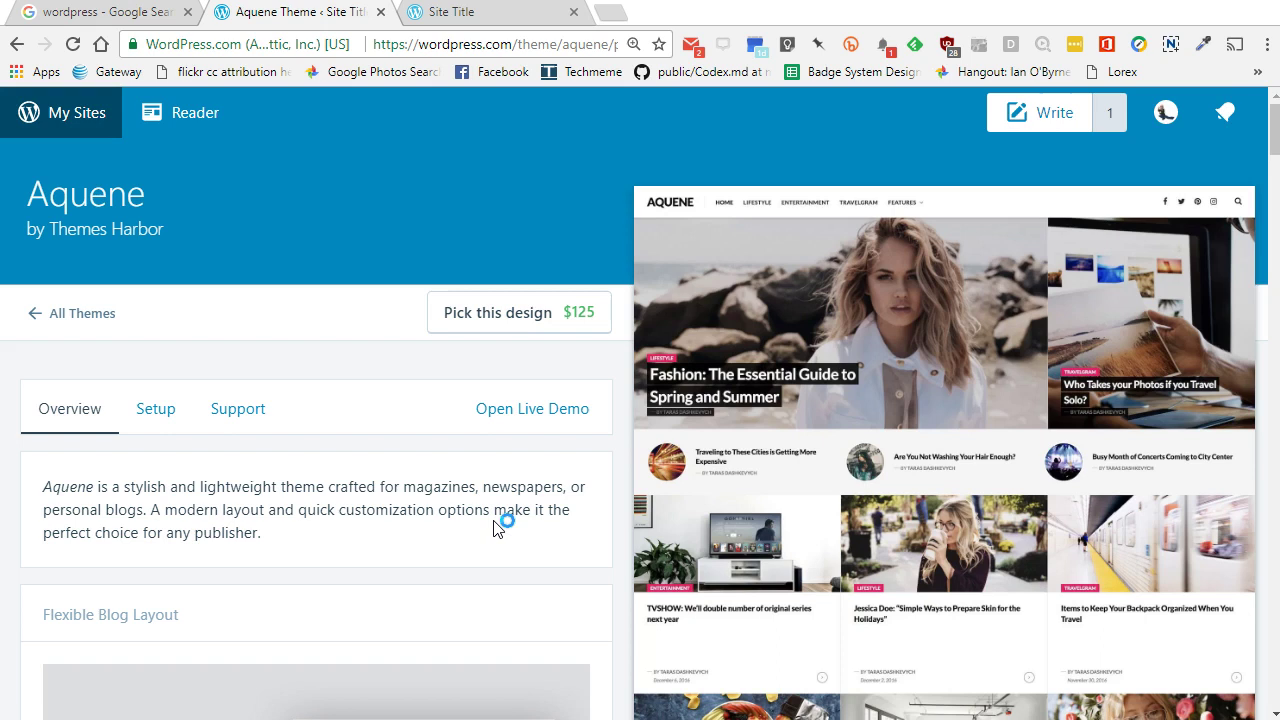
left_click_drag(497, 527, 626, 508)
left_click(608, 527)
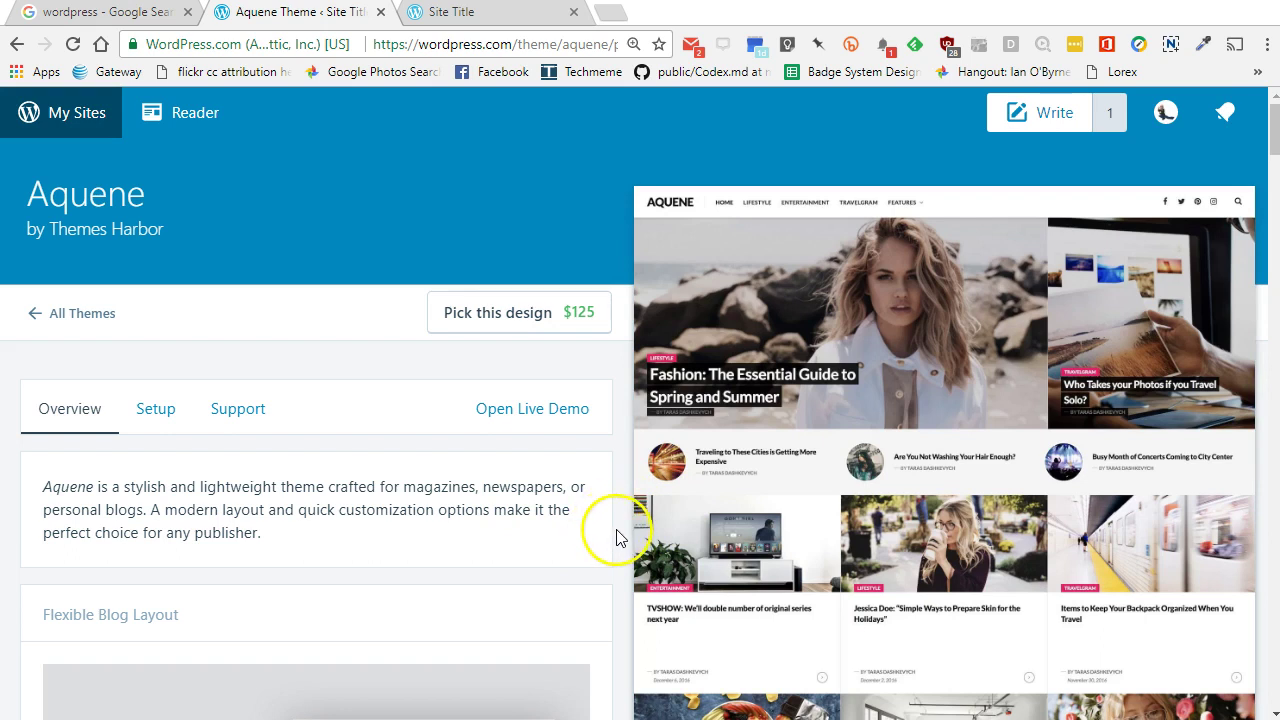
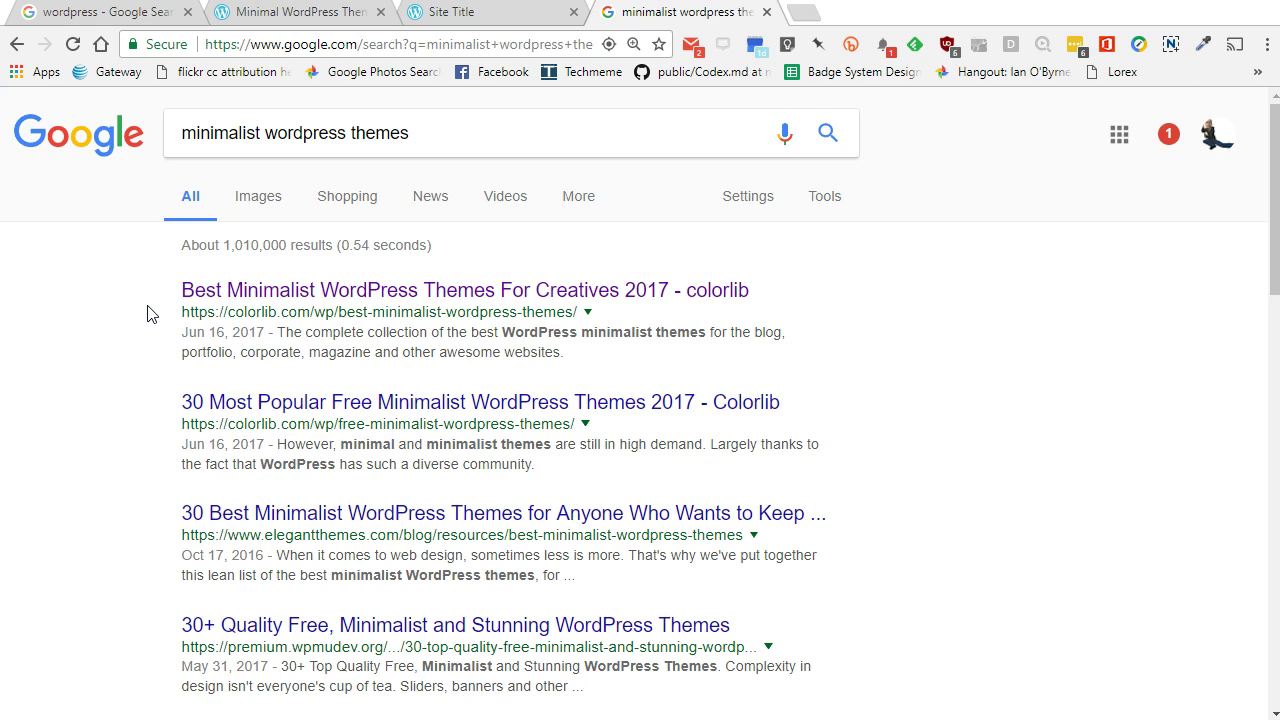
- Open the colorlib article on the best minimalist WordPress themes for 2017 and examine its header and introduction
left_click(266, 290)
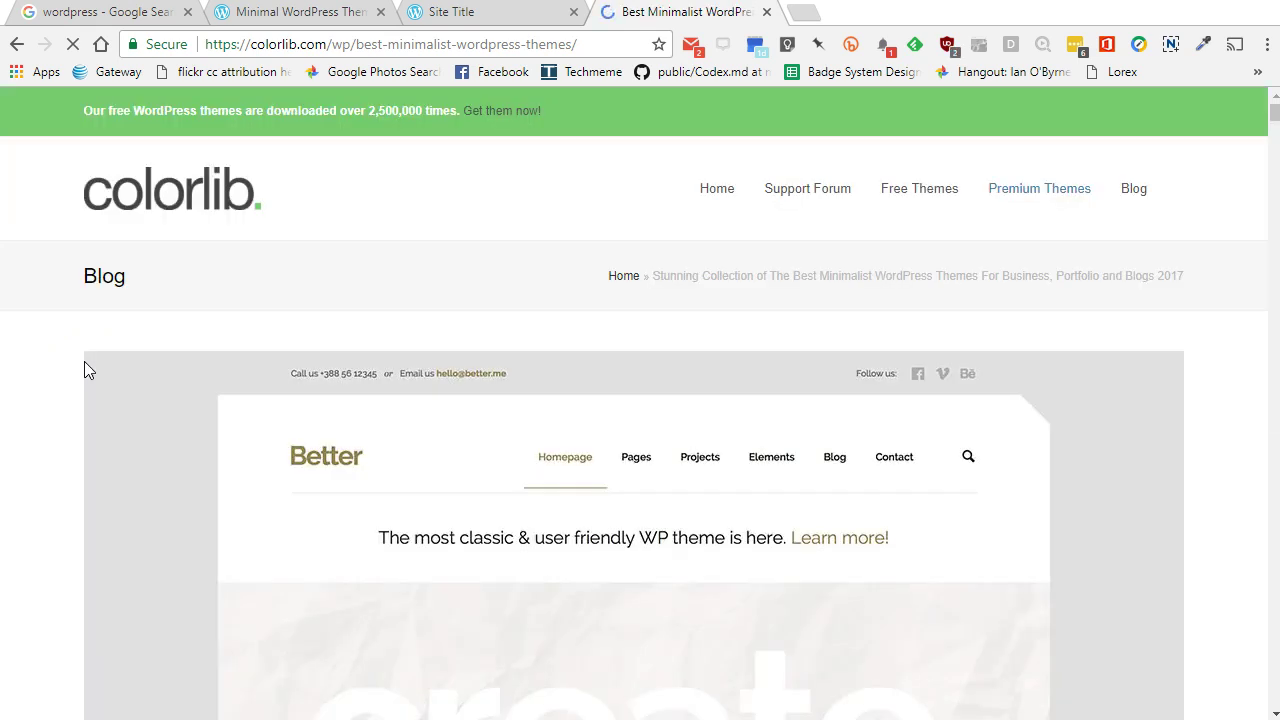
scroll(305, 480, "down", 3)
scroll(303, 476, "down", 4)
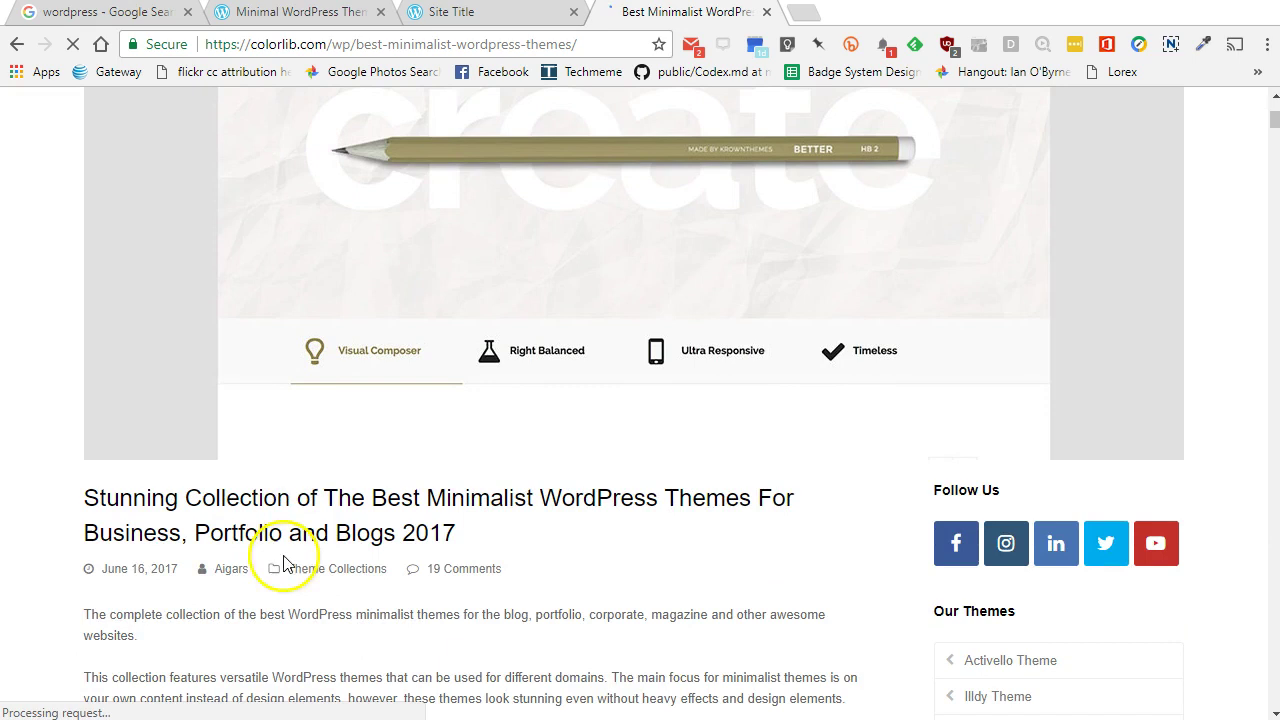
scroll(270, 530, "down", 3)
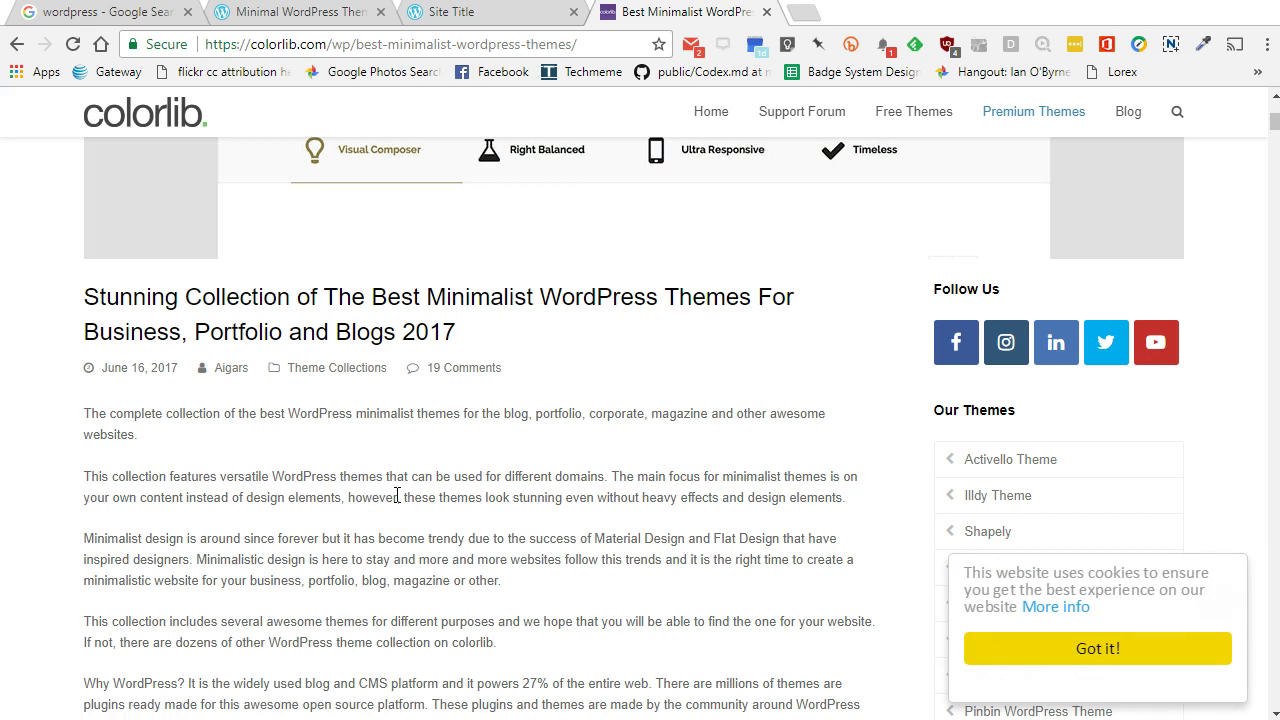
scroll(343, 466, "up", 8)
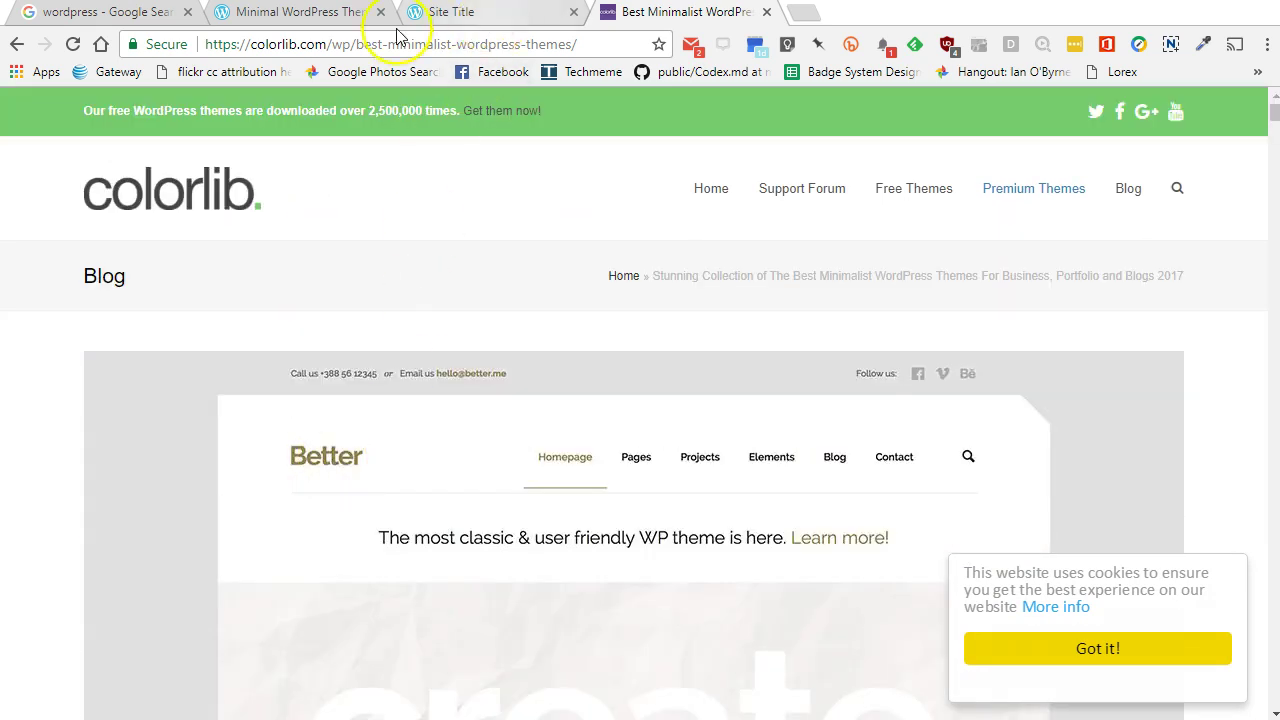
- Search Google for the suggested "minimal wordpress themes free" and go back to the minimal-style theme gallery on WordPress.com
left_click(16, 45)
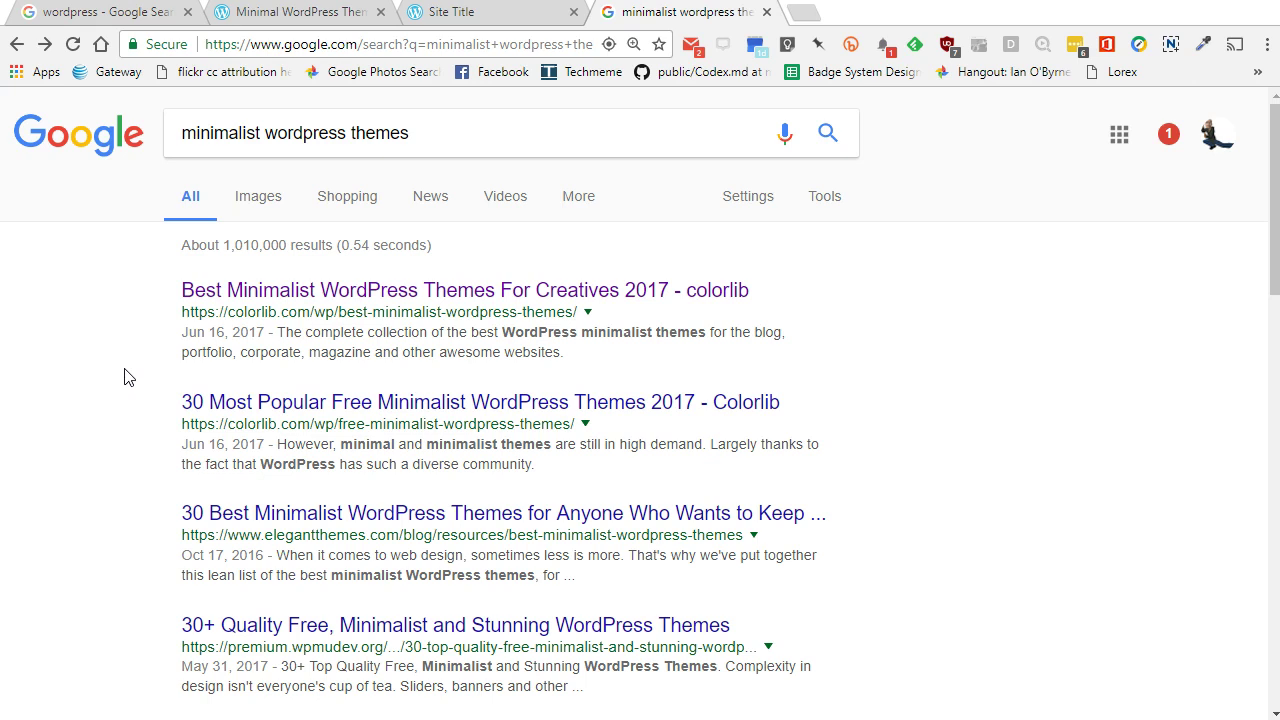
left_click(180, 132)
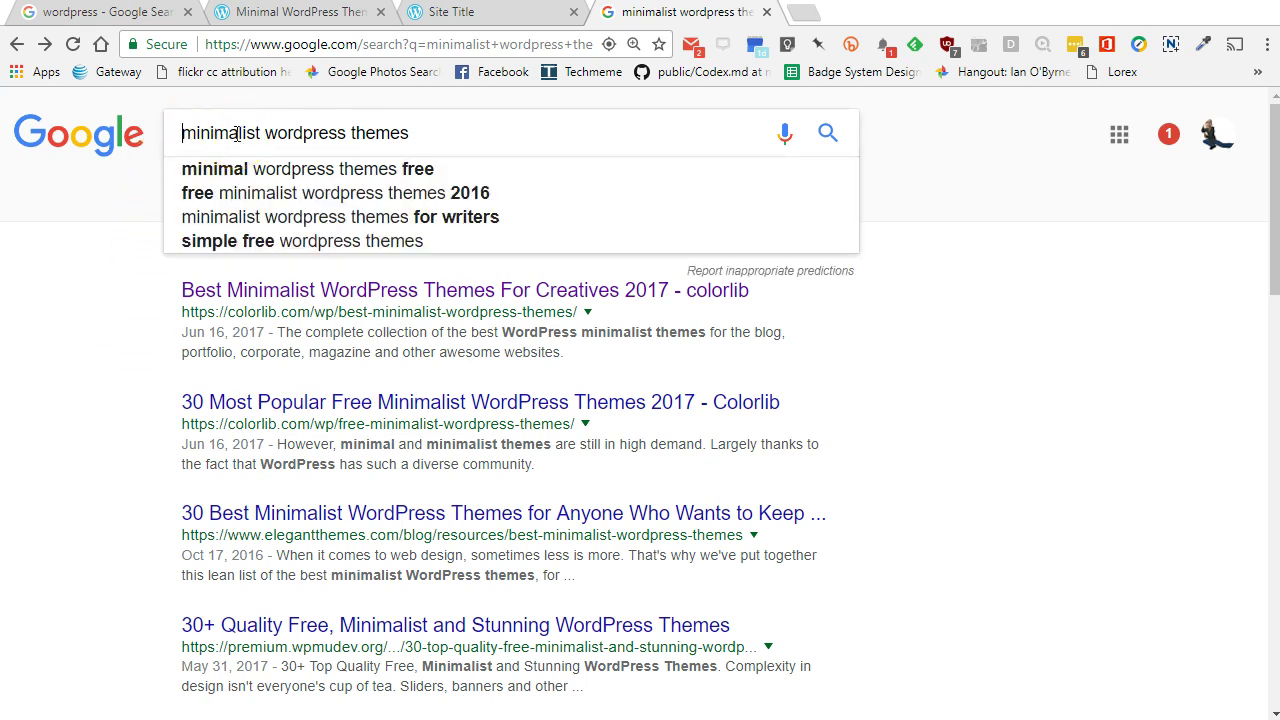
left_click(305, 168)
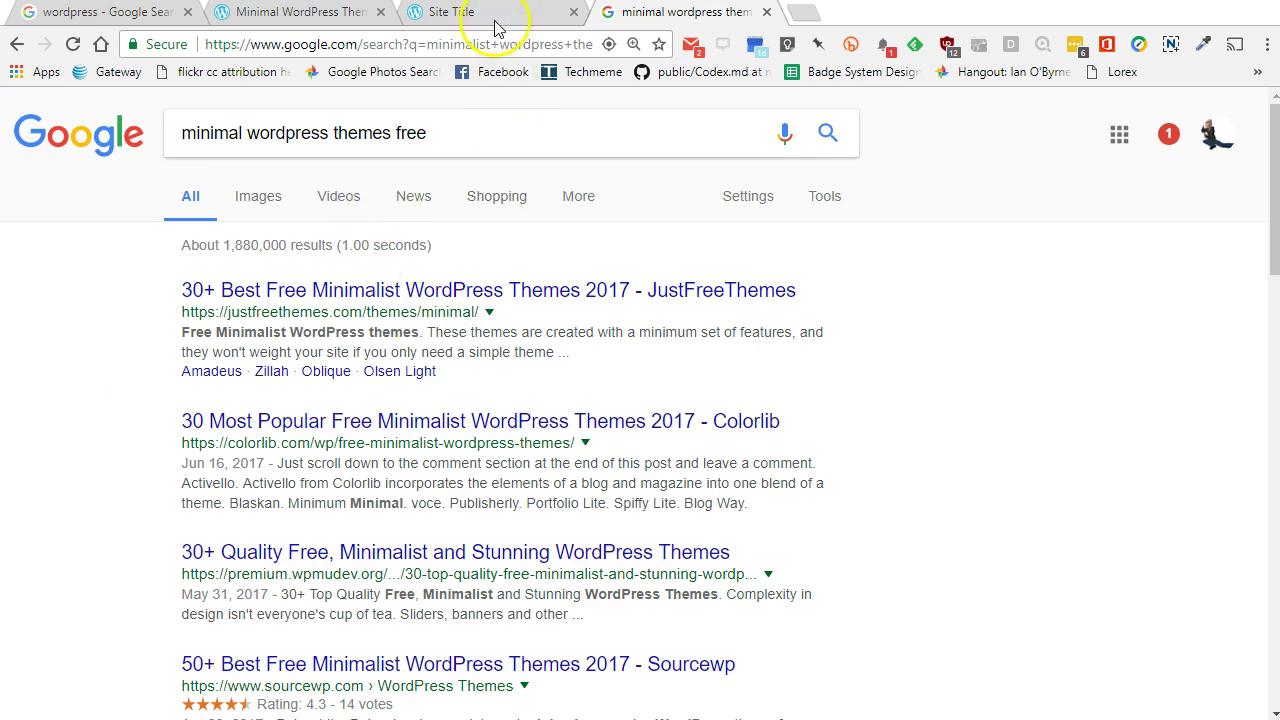
left_click(330, 22)
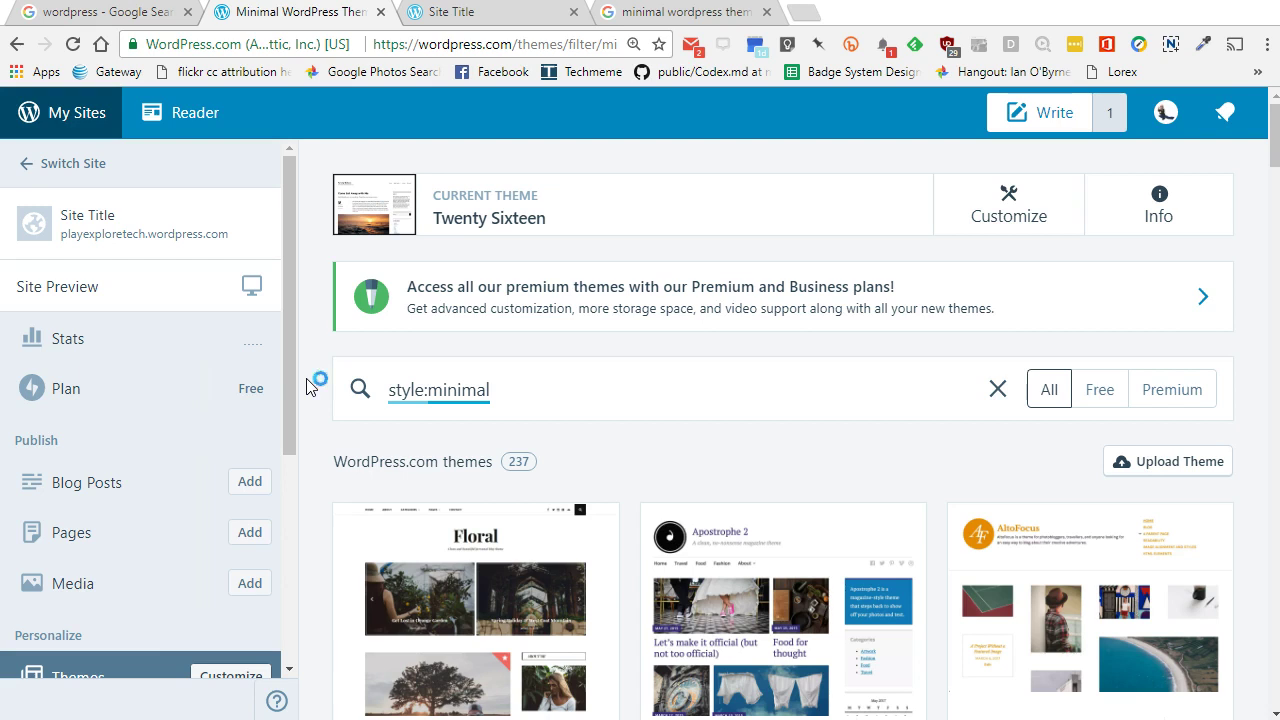
scroll(306, 387, "down", 1)
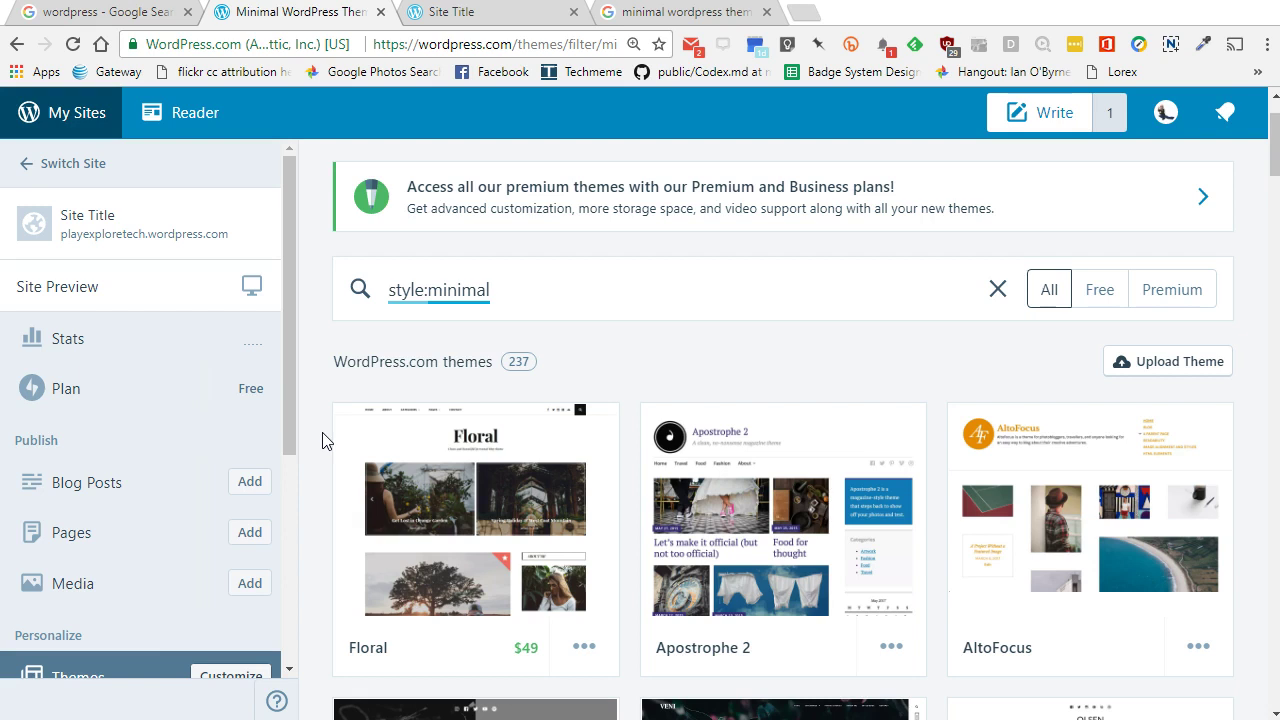
- Examine the home page of the playexploretech.wordpress.com site, including its featured post and sidebar, and reload it from the site title
left_click(490, 14)
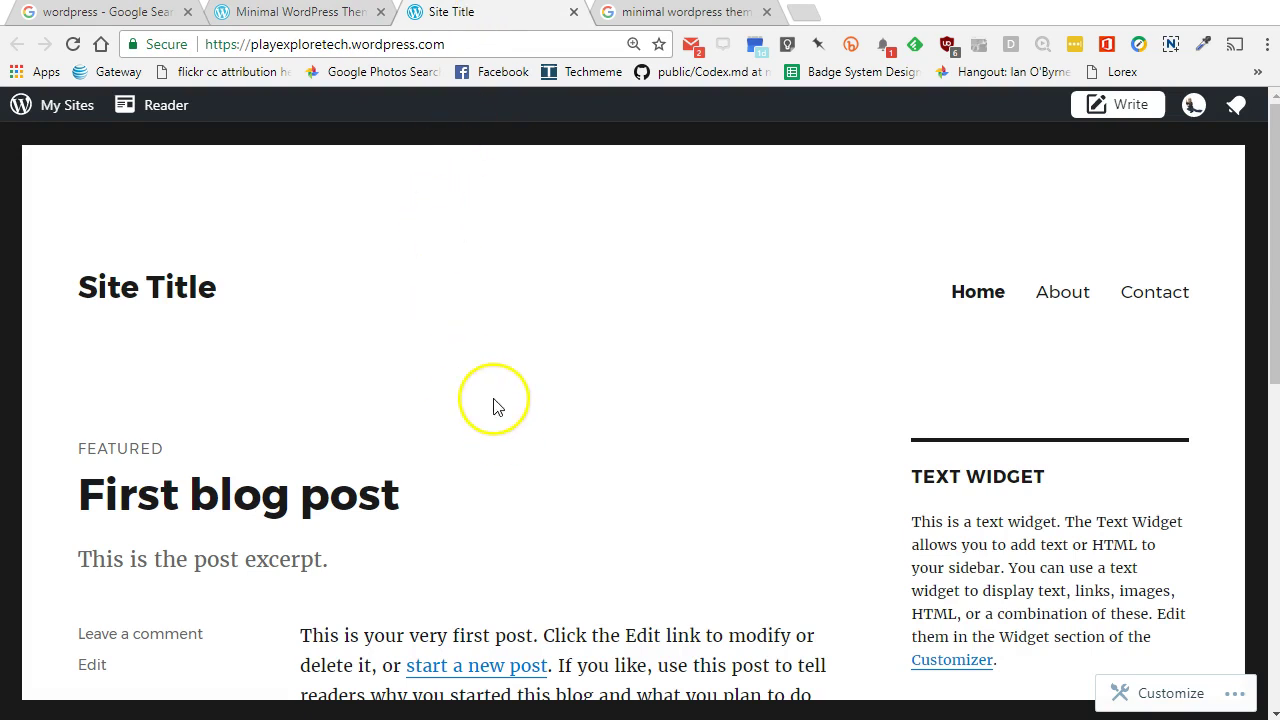
scroll(492, 405, "down", 5)
scroll(395, 345, "up", 4)
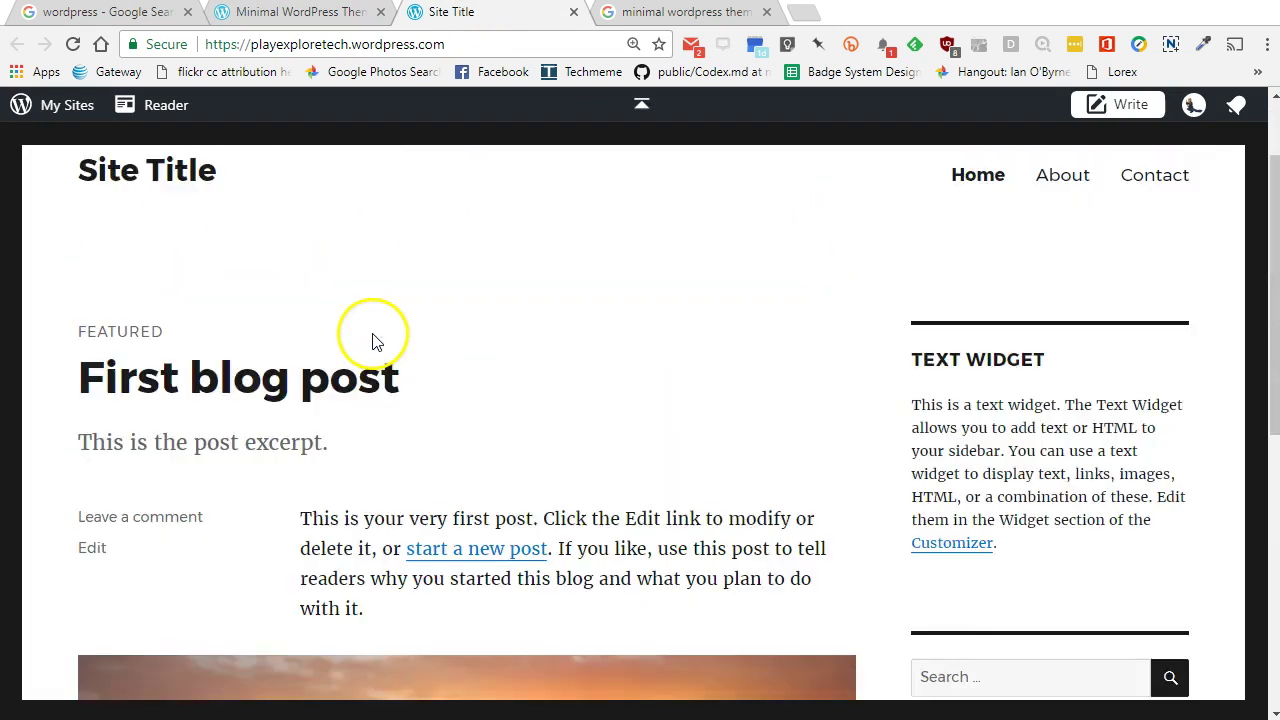
scroll(372, 342, "up", 1)
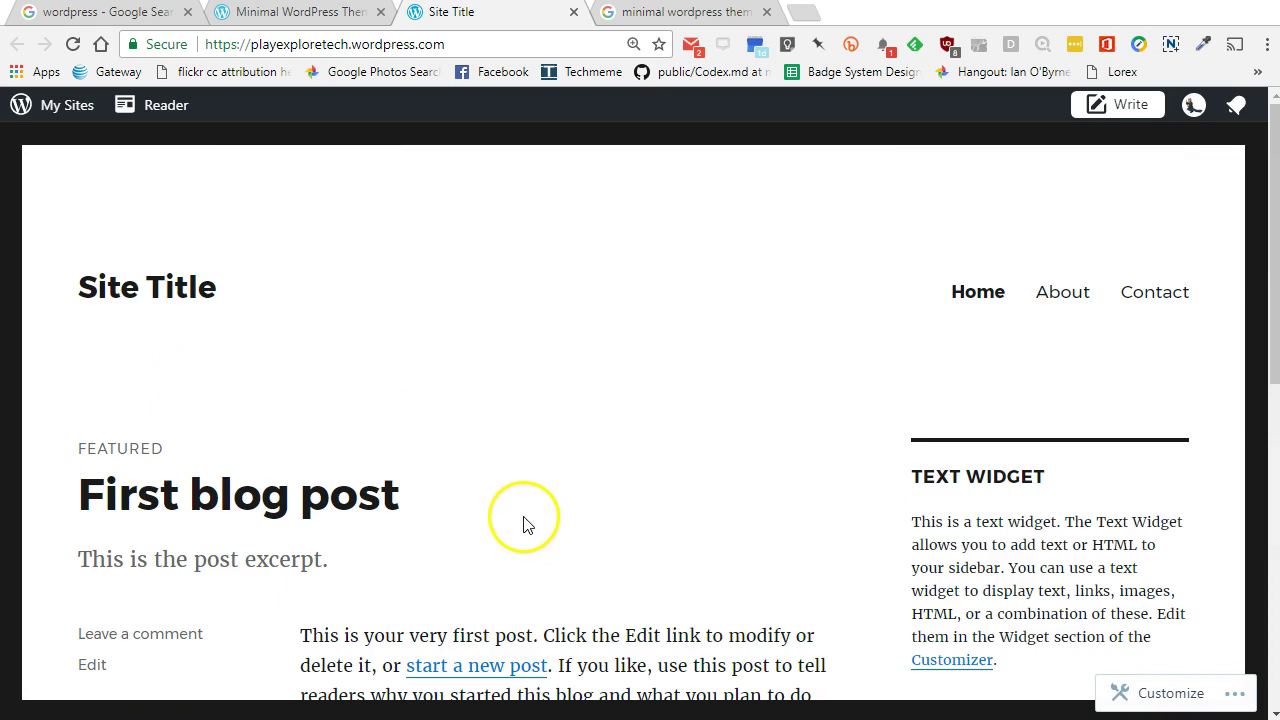
left_click(190, 290)
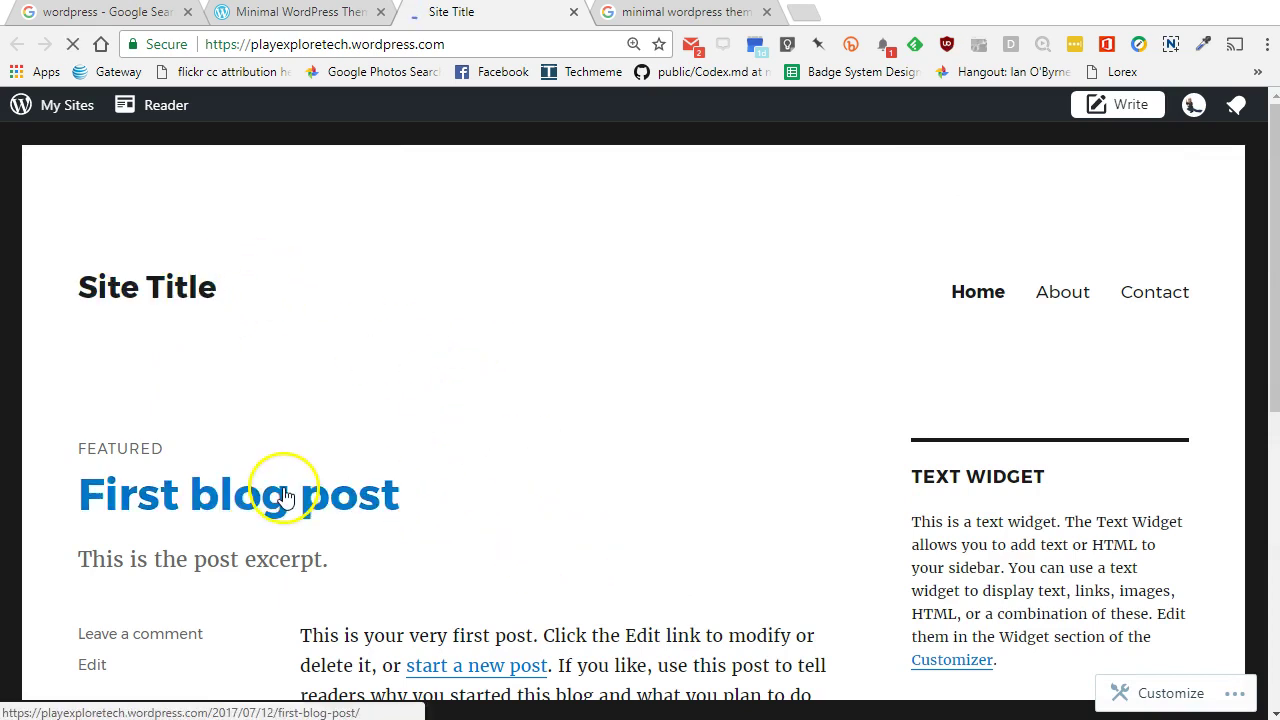
scroll(540, 522, "down", 4)
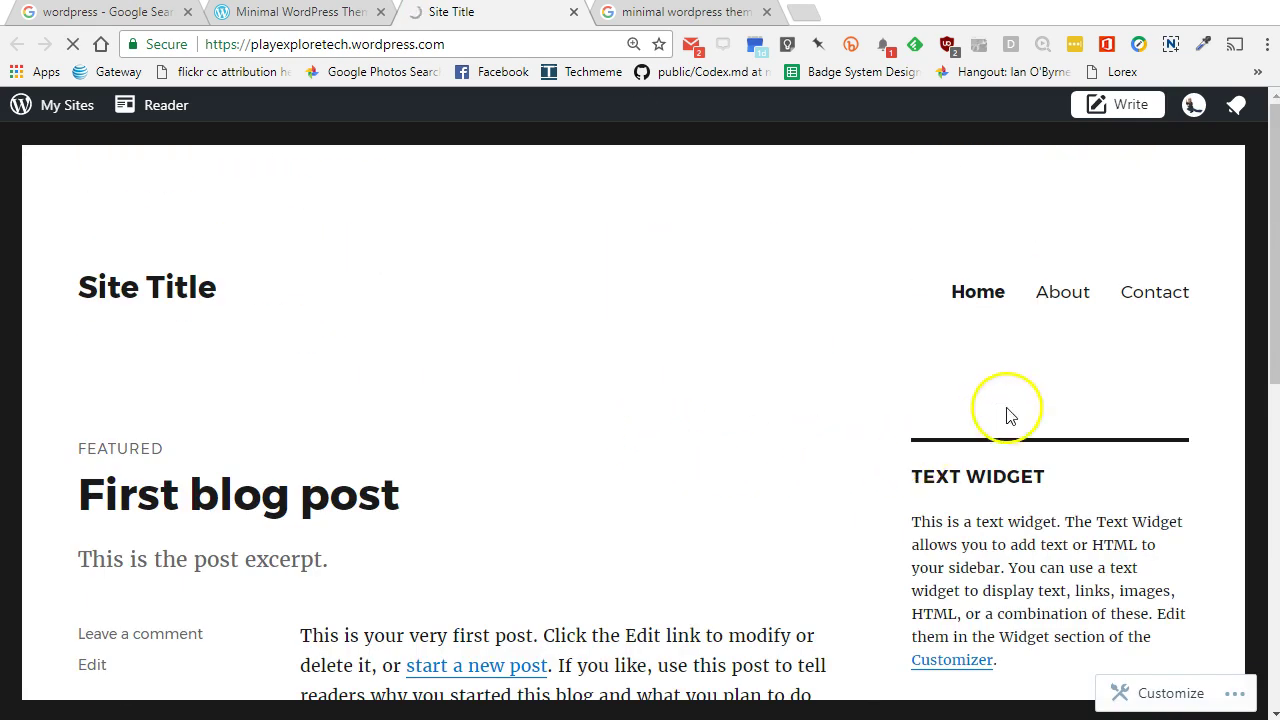
- Open the site's About page and examine its content from the header to the footer
left_click(1065, 289)
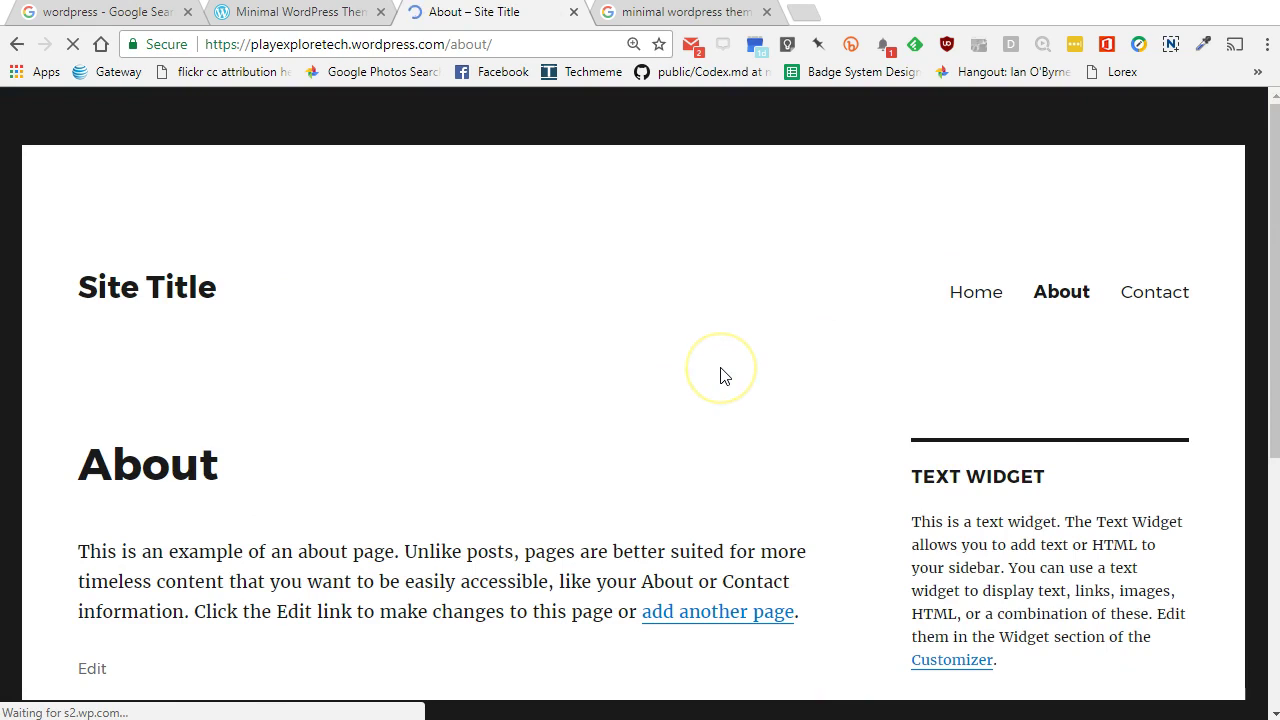
scroll(496, 410, "down", 2)
scroll(496, 410, "down", 3)
scroll(496, 410, "up", 5)
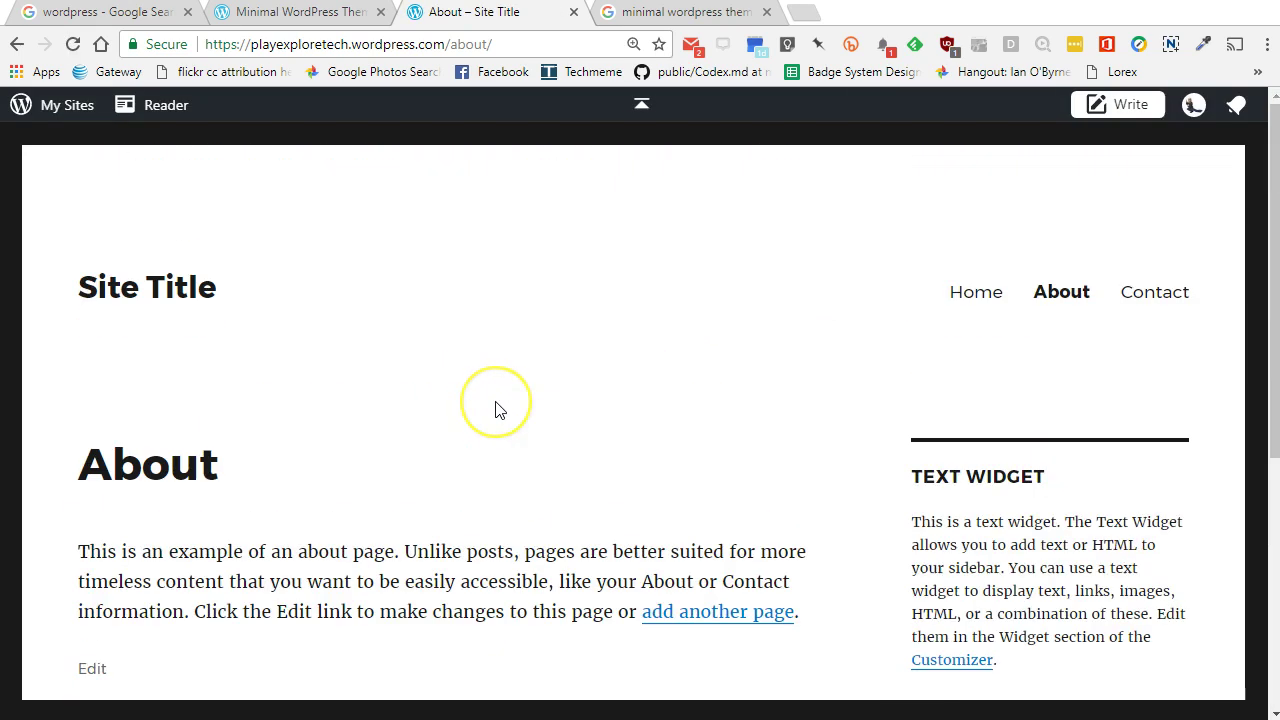
- Create a new blog post titled "Dummy Post One" with the body text "This is dummy post one."
left_click(305, 14)
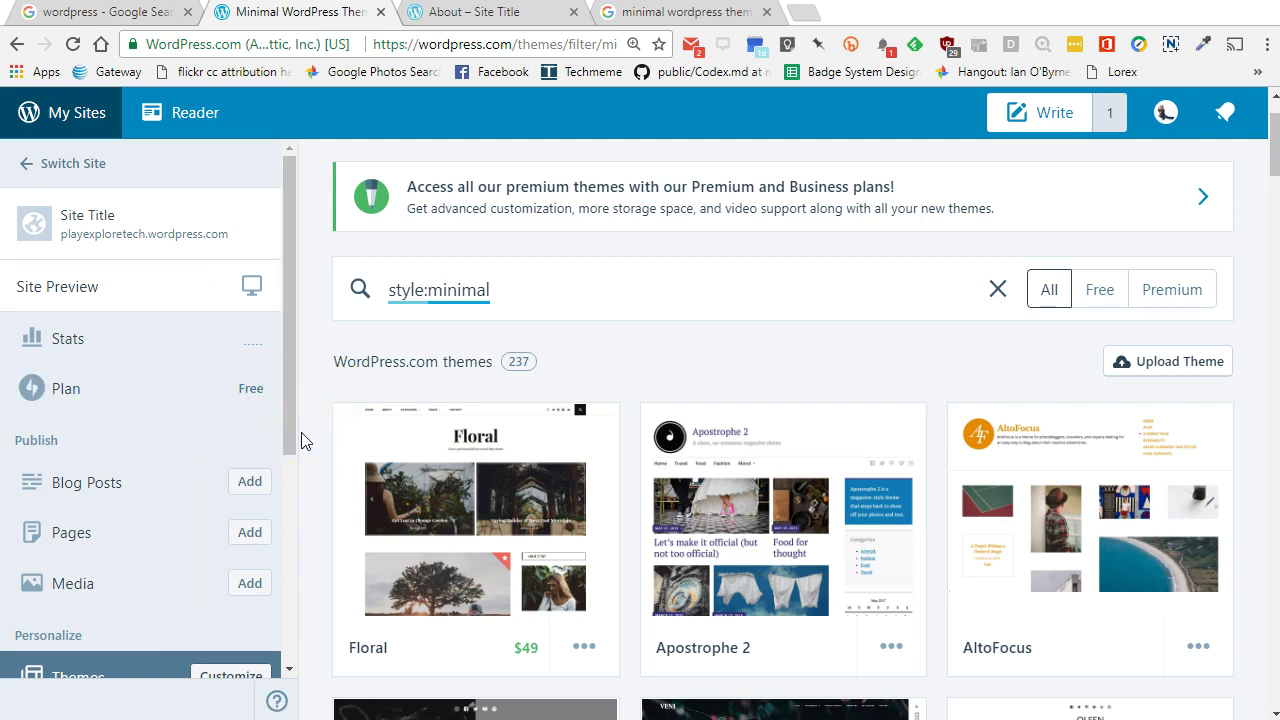
left_click(252, 484)
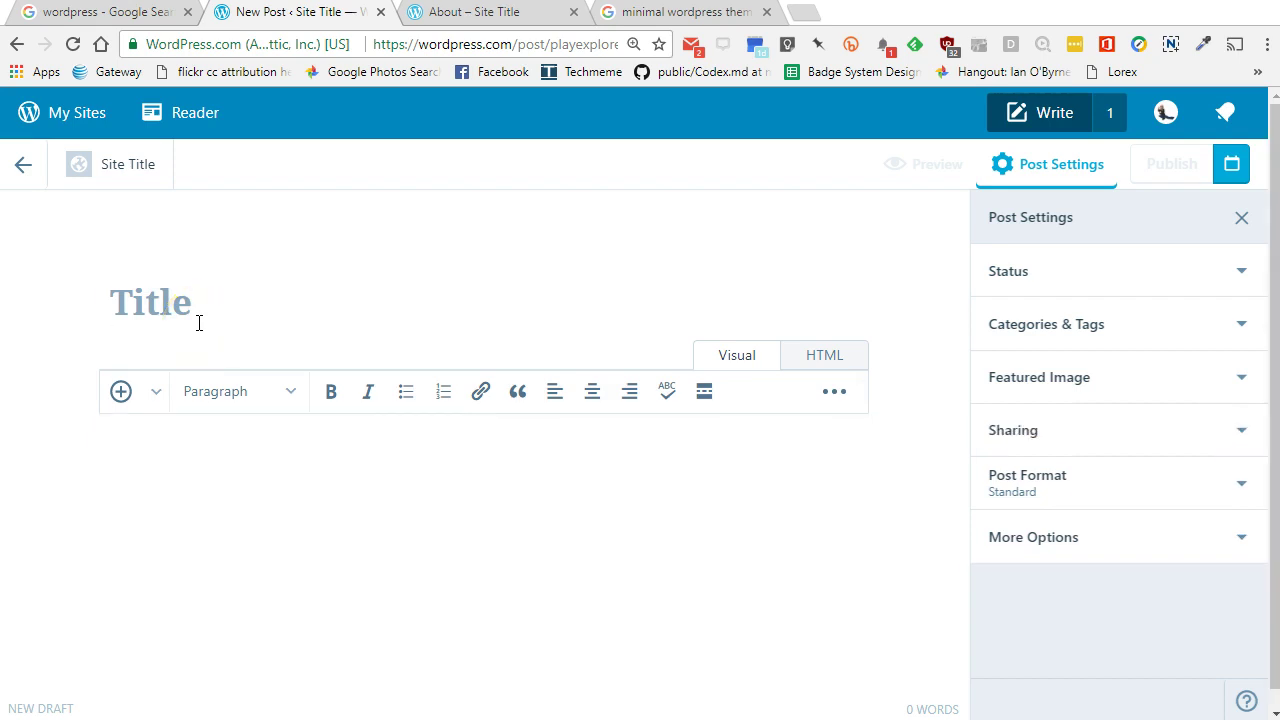
type("Dummy Post One")
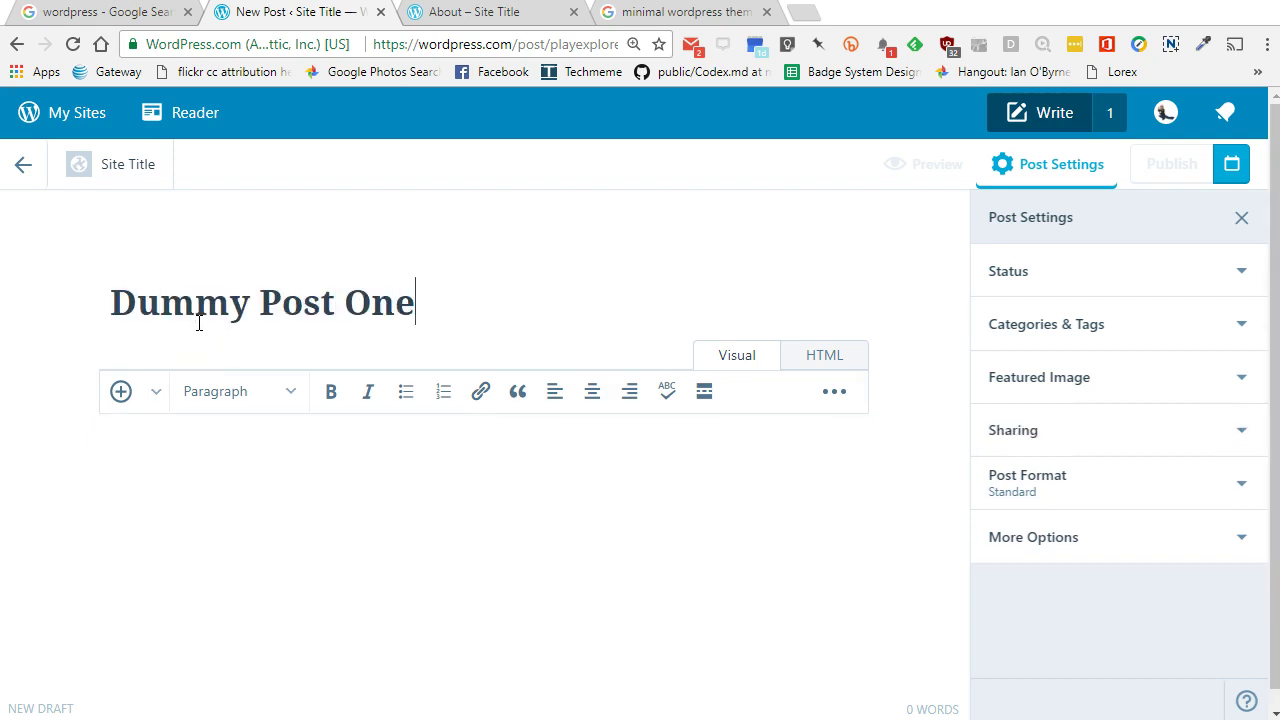
left_click(245, 461)
type("This is dummy post one.")
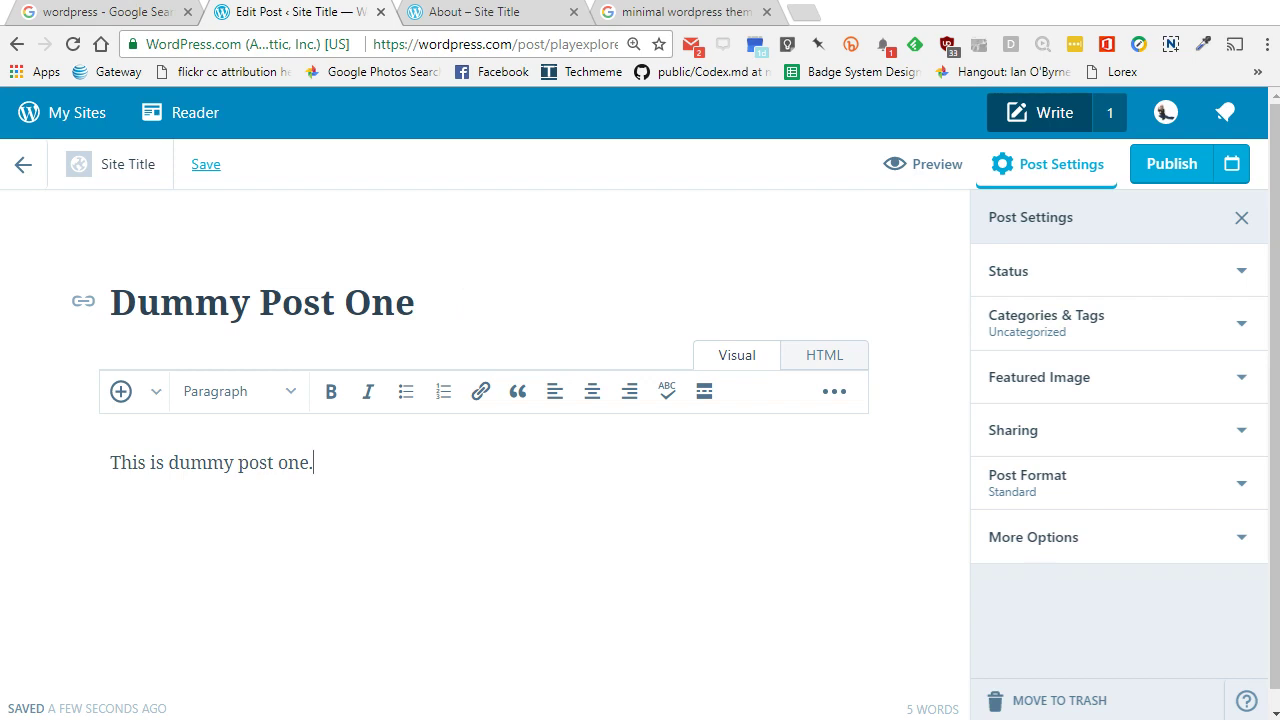
- Copy the body sentence of "Dummy Post One" for reuse in other posts
triple_click(264, 462)
right_click(266, 466)
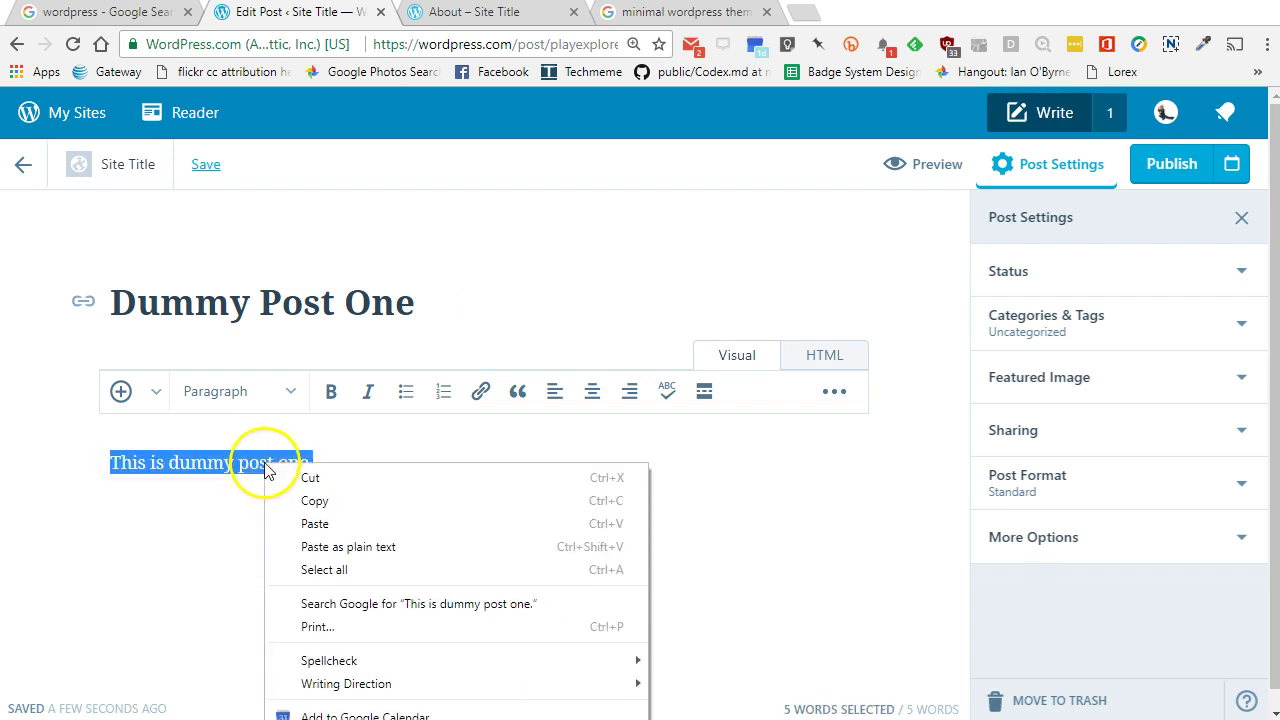
left_click(310, 499)
left_click(354, 492)
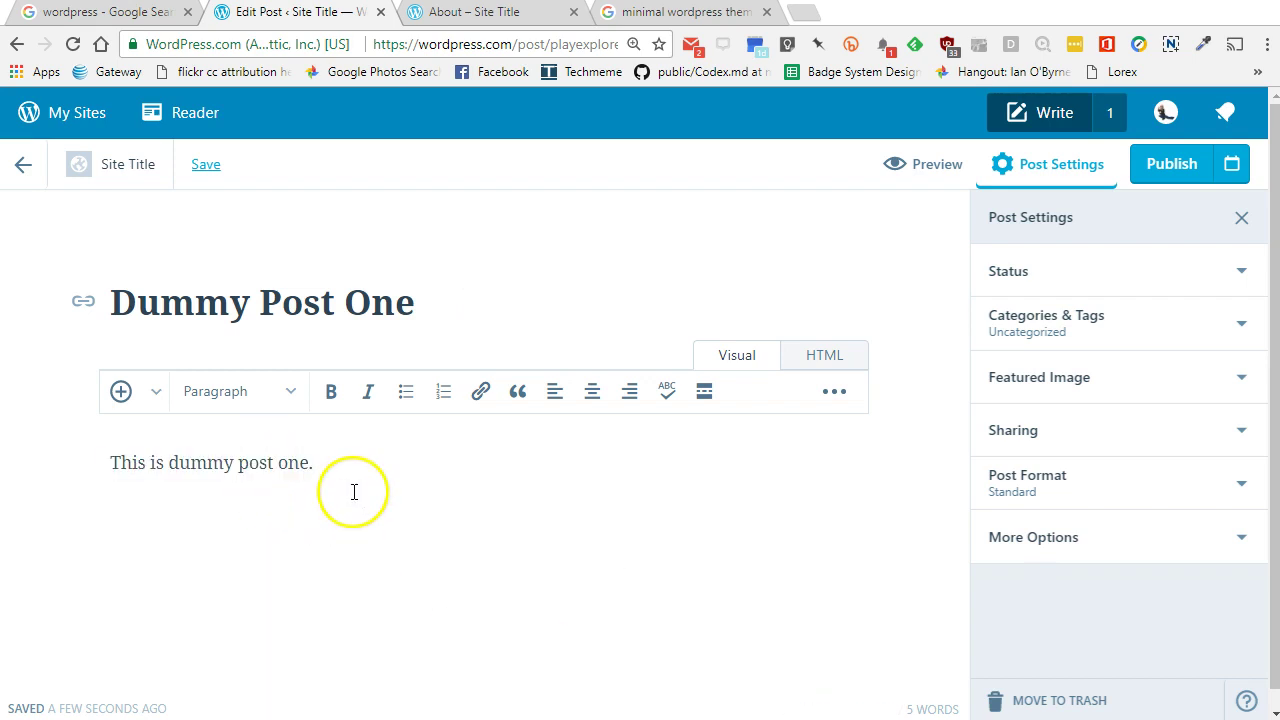
- Set the sunset photo from the media library as the featured image of "Dummy Post One"
left_click(1038, 378)
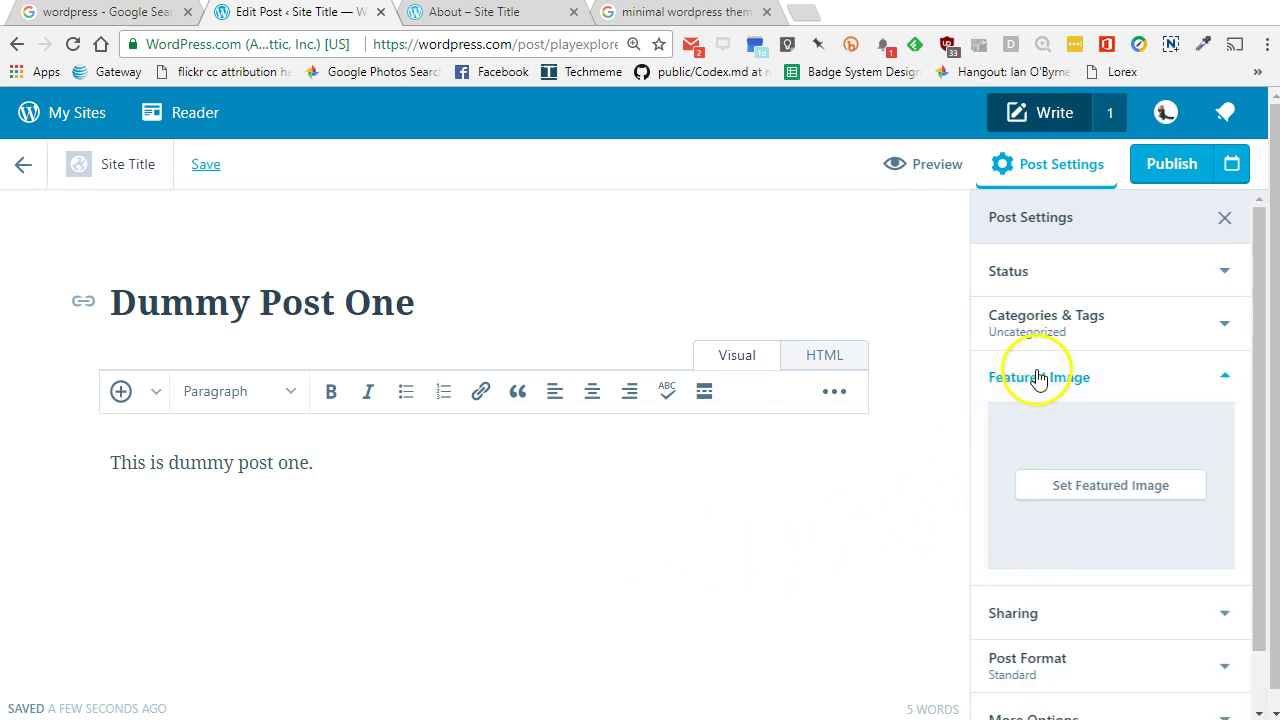
left_click(1091, 496)
left_click(300, 337)
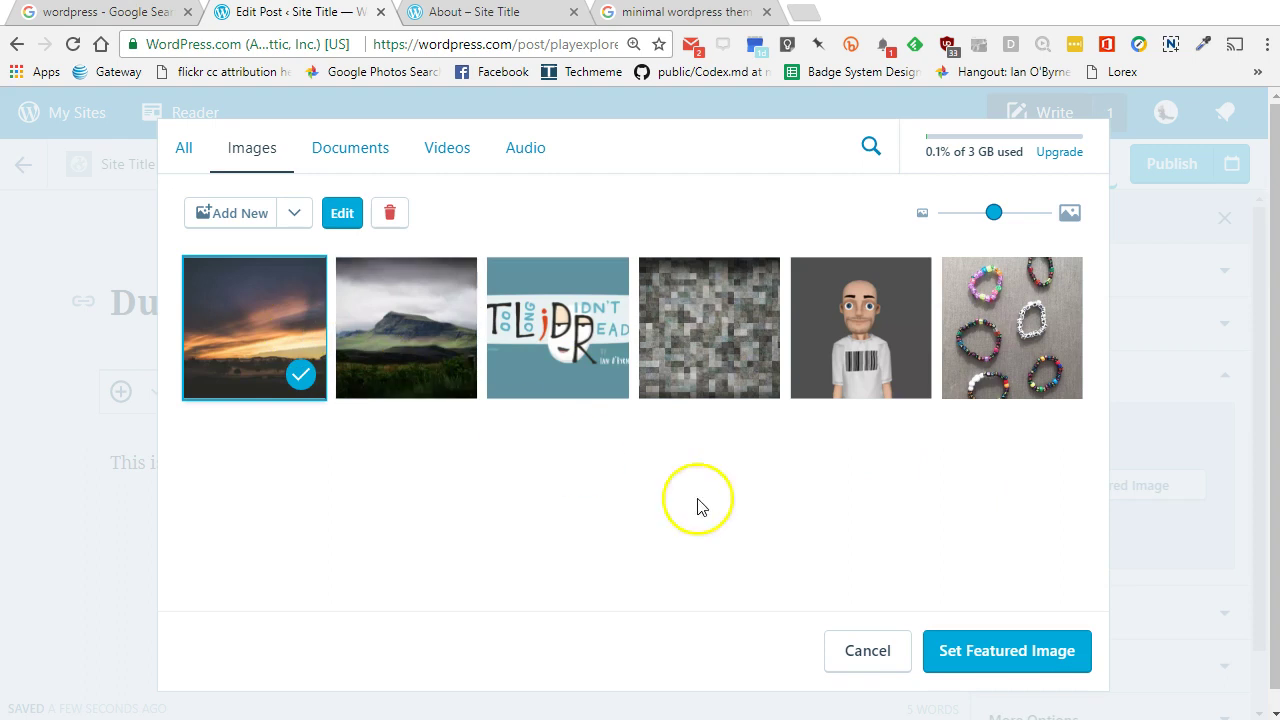
left_click(966, 646)
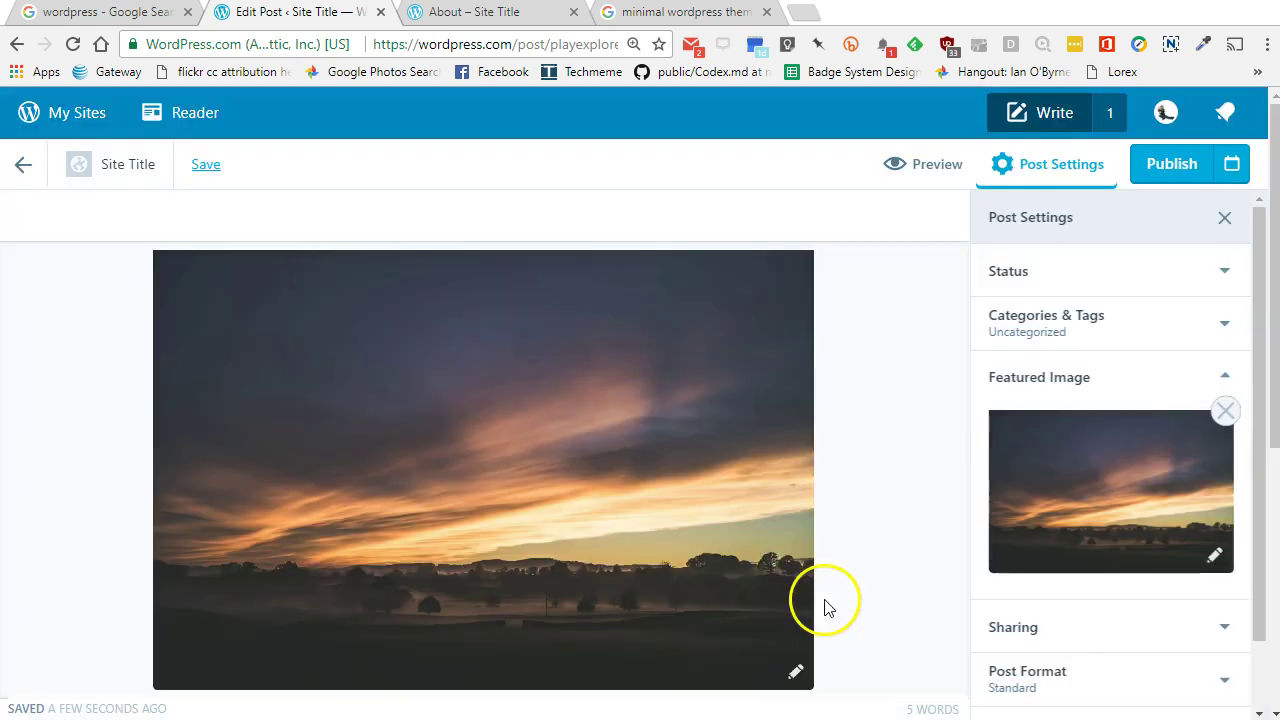
left_click(1063, 420)
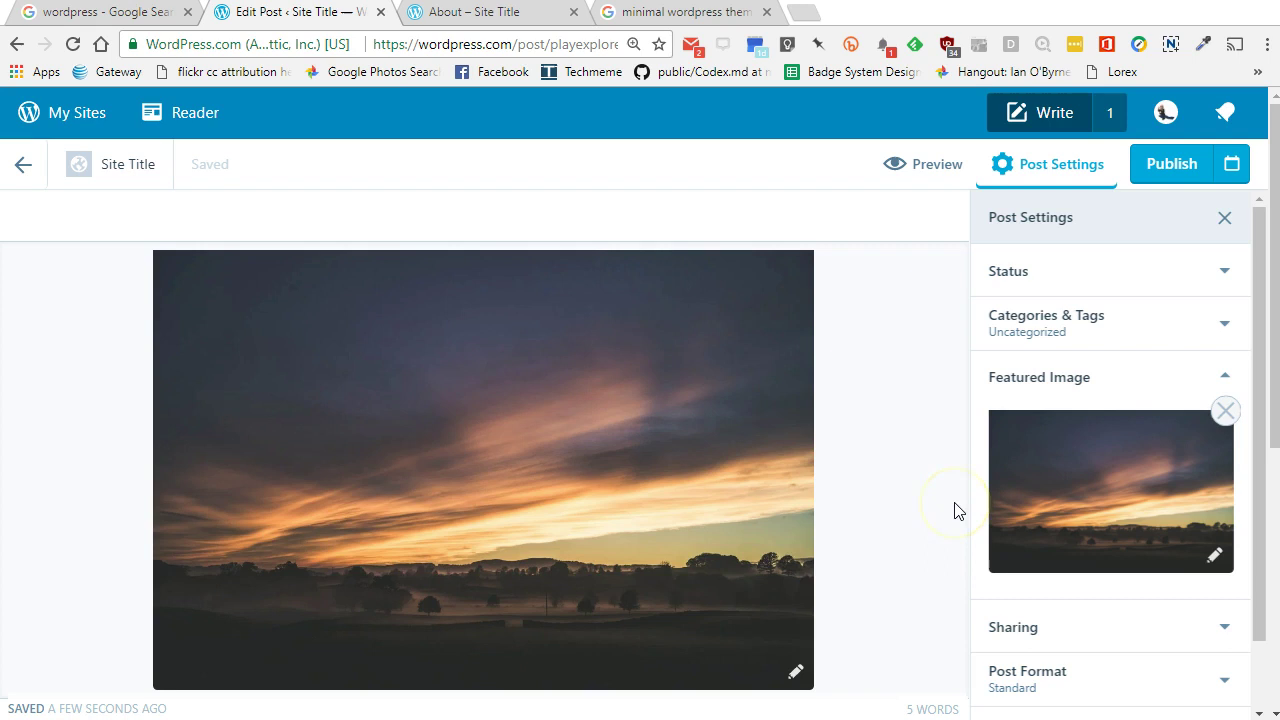
- Review the post below its featured image, publish "Dummy Post One" and return to the theme gallery
left_click(938, 534)
scroll(1034, 566, "down", 2)
scroll(894, 586, "down", 4)
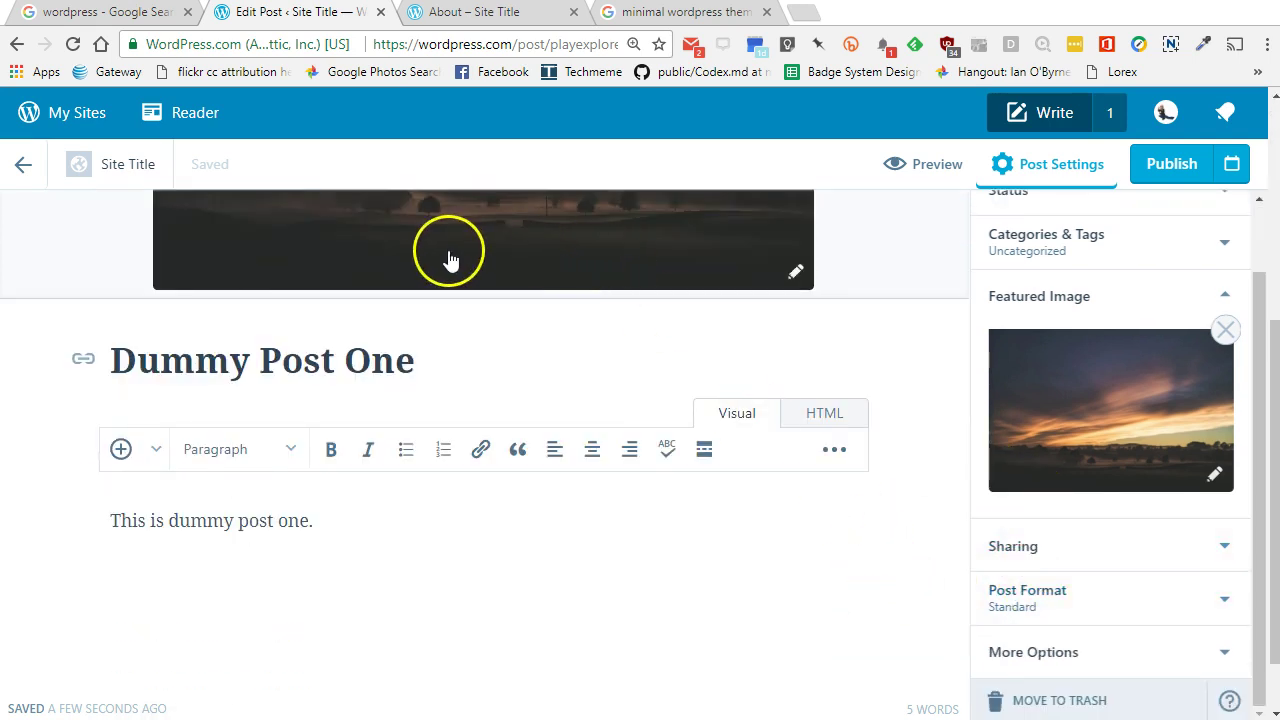
left_click(375, 557)
left_click(1195, 198)
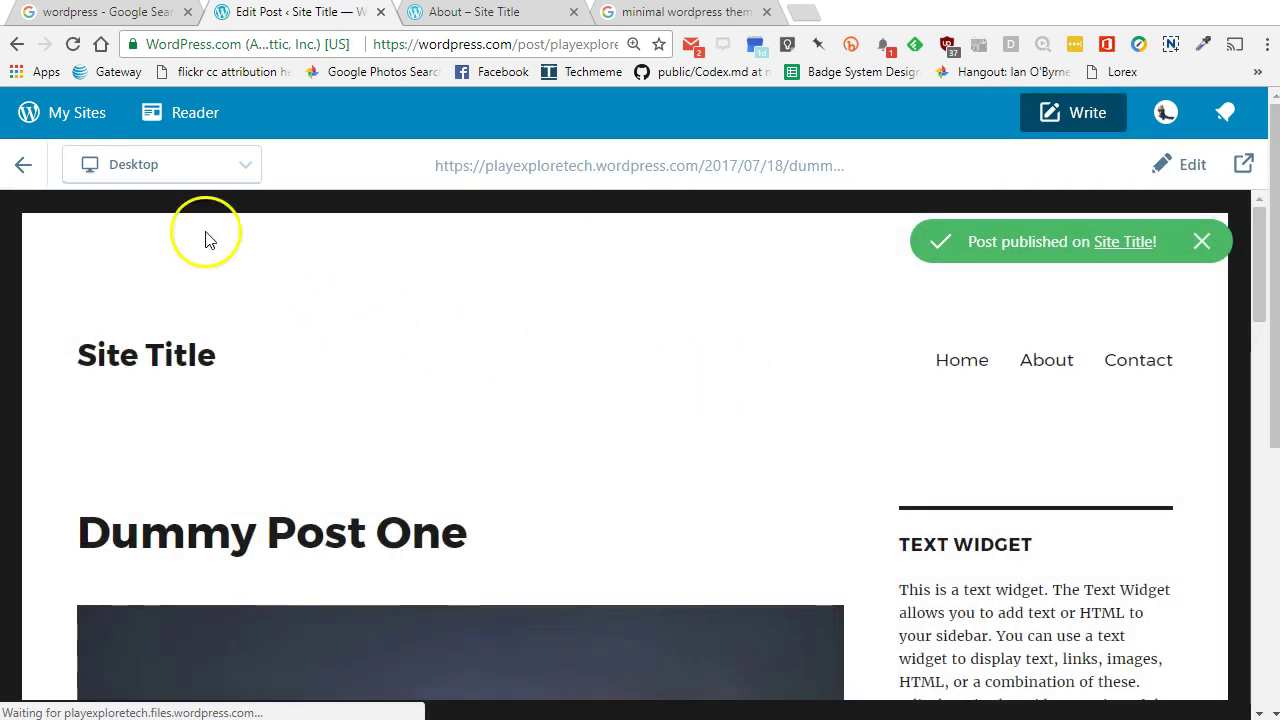
left_click(30, 172)
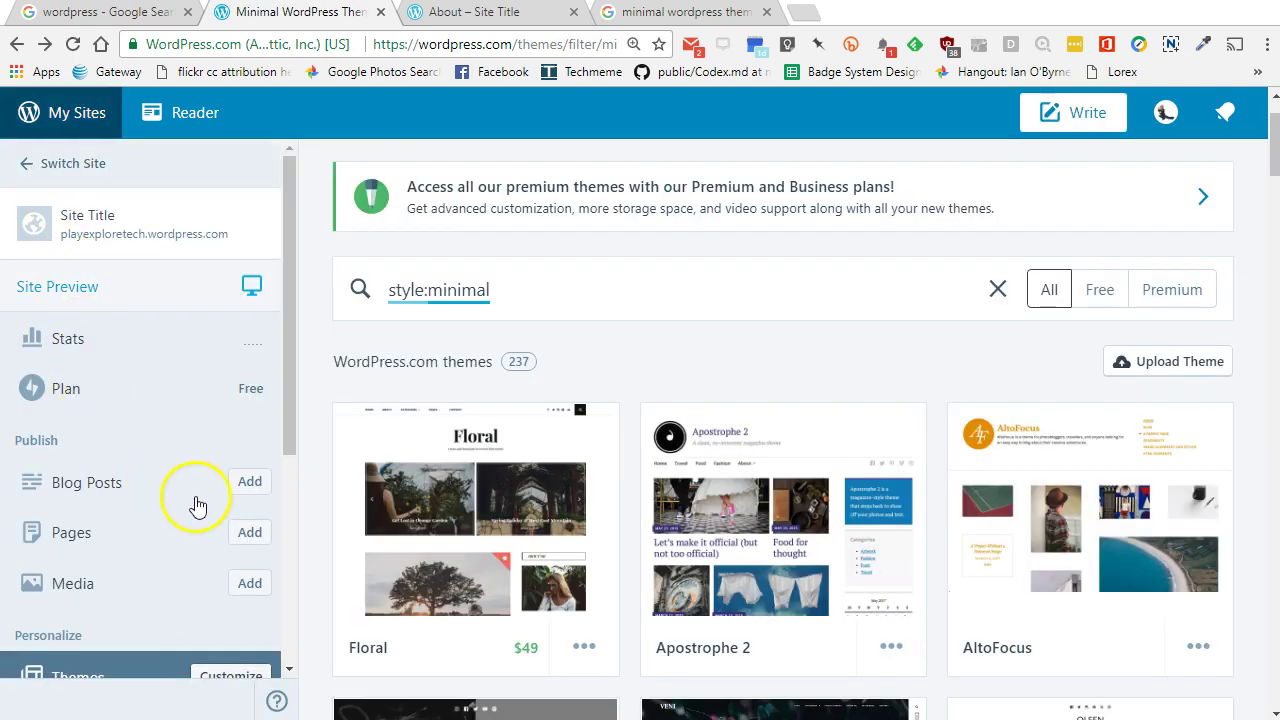
- Create a new blog post titled "Dummy Post Two" with the body text "This is dummy post two."
left_click(238, 486)
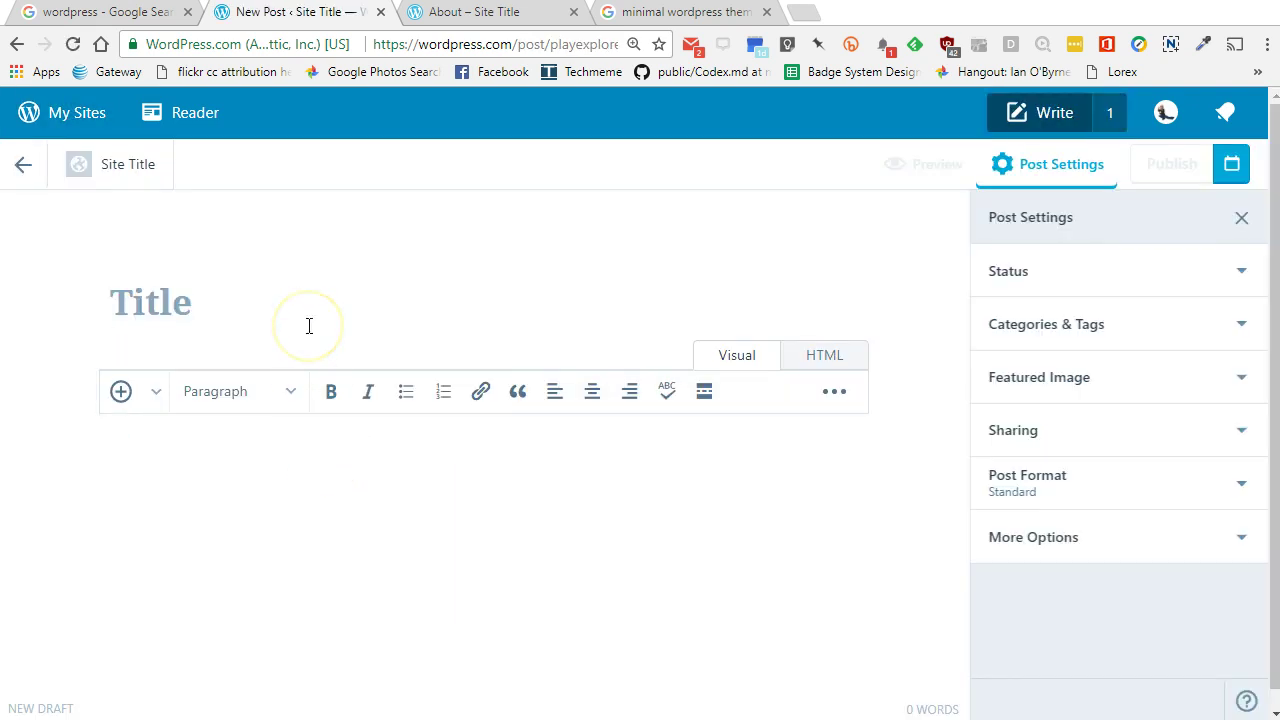
type("Dummy Pos")
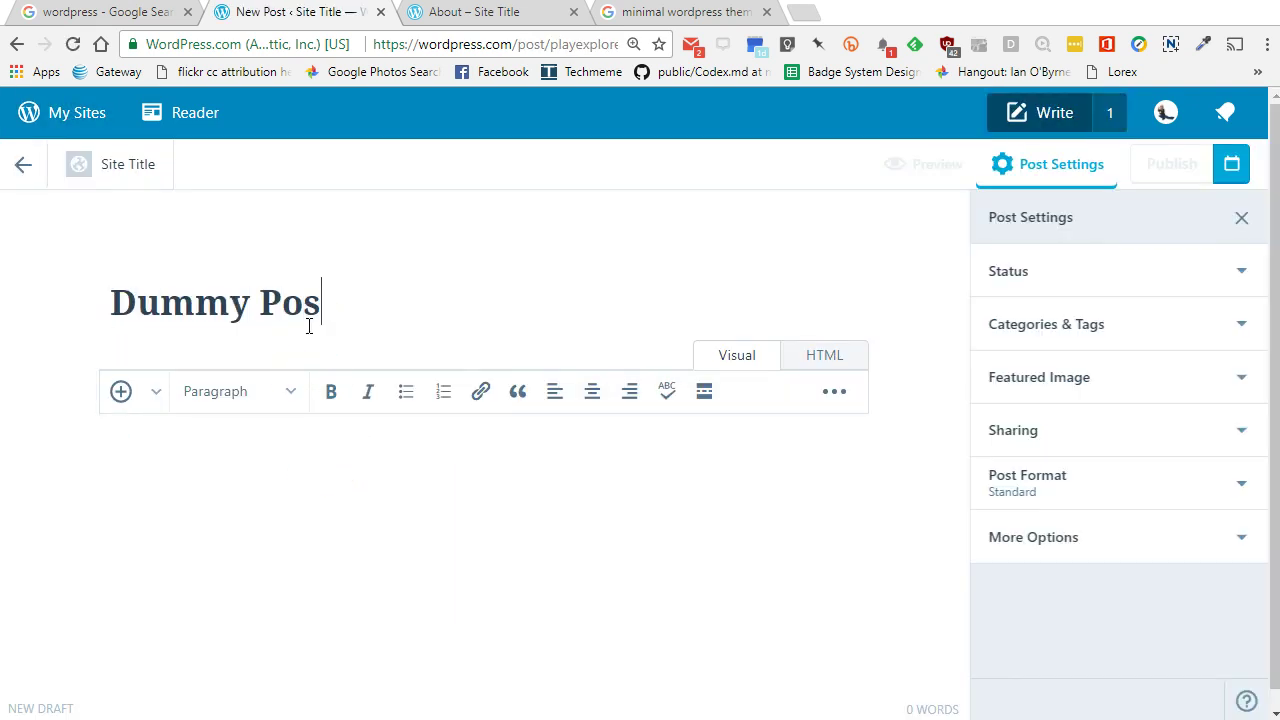
type("t Two")
left_click(254, 537)
right_click(258, 462)
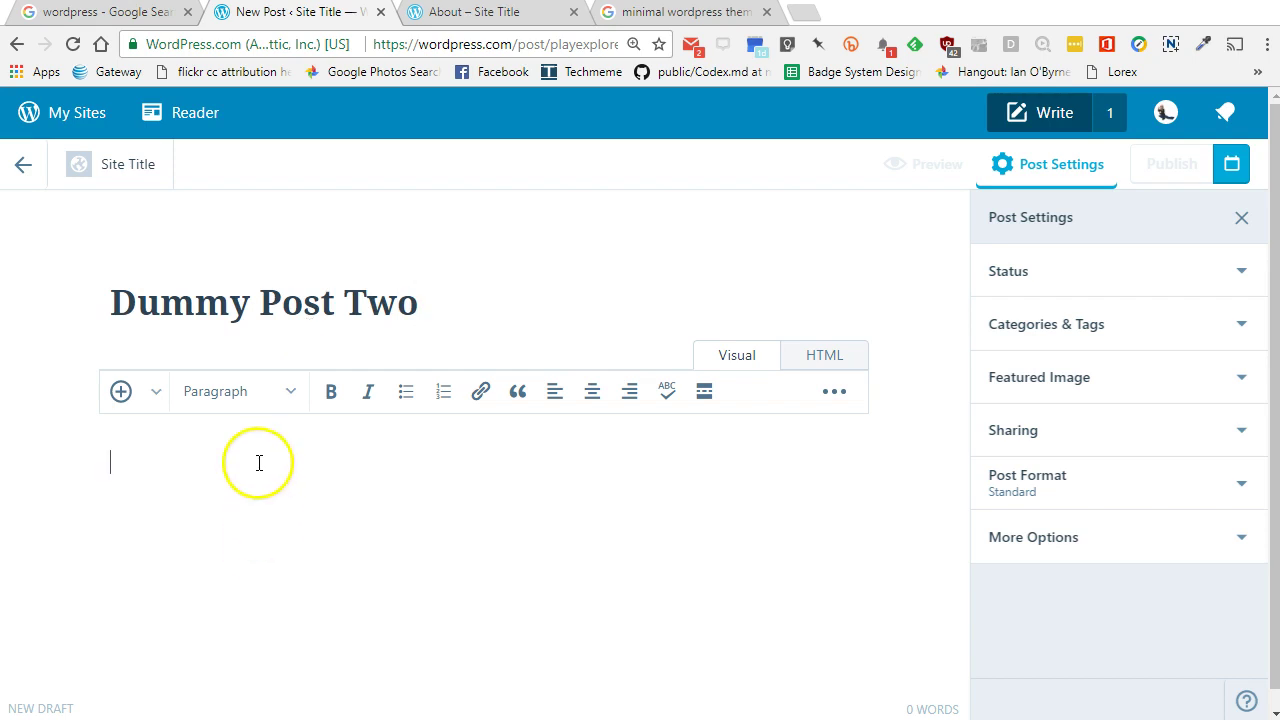
left_click(307, 580)
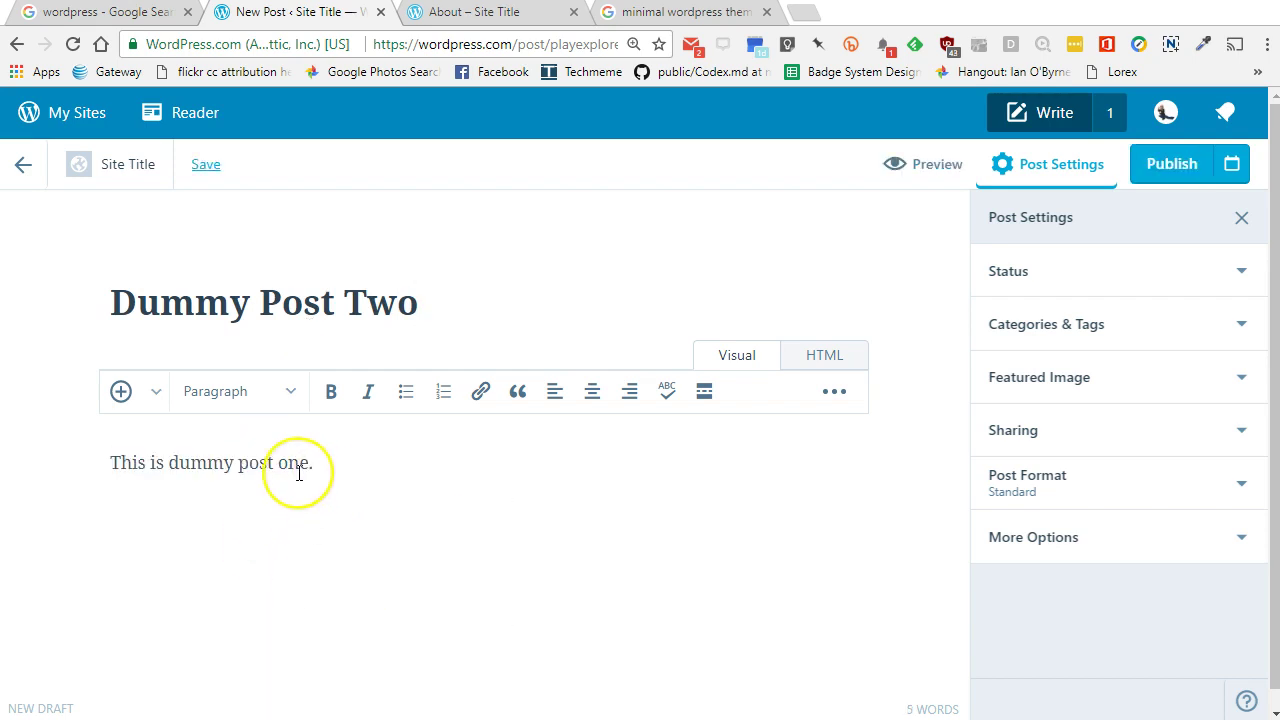
double_click(298, 468)
type("two")
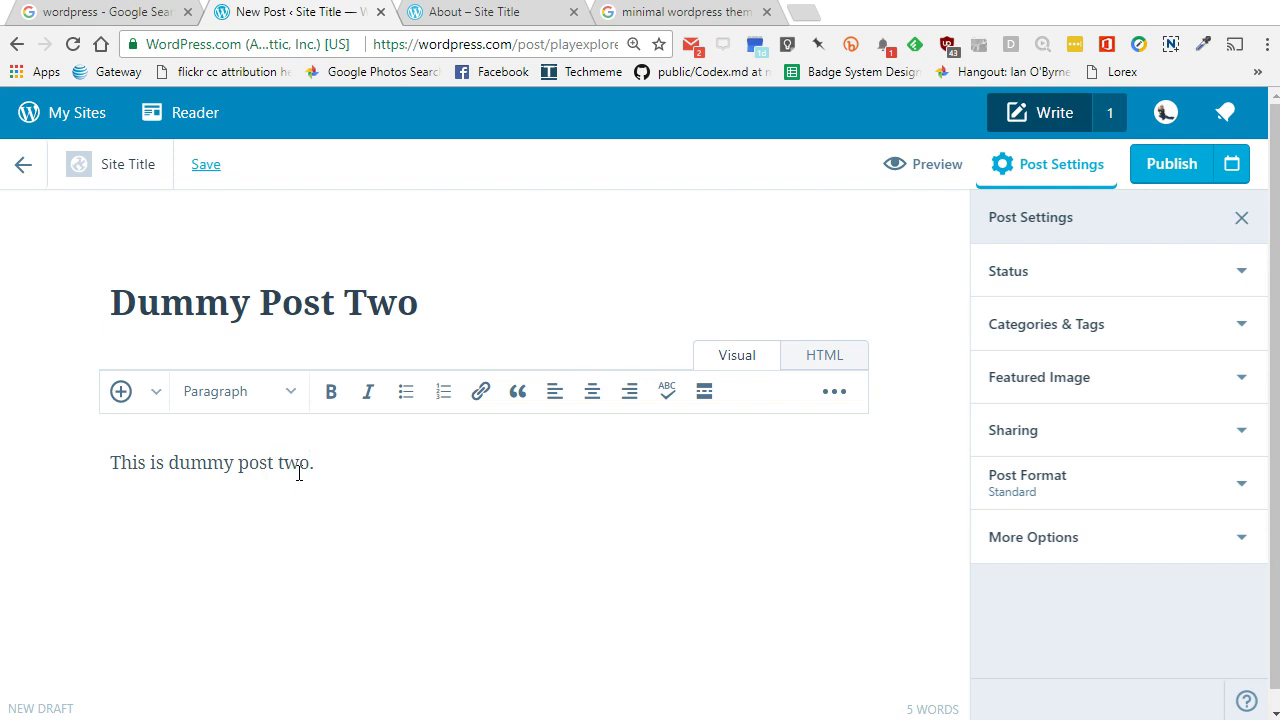
- Set the mountain landscape photo from the media library as the featured image of "Dummy Post Two" and publish the post
left_click(1050, 380)
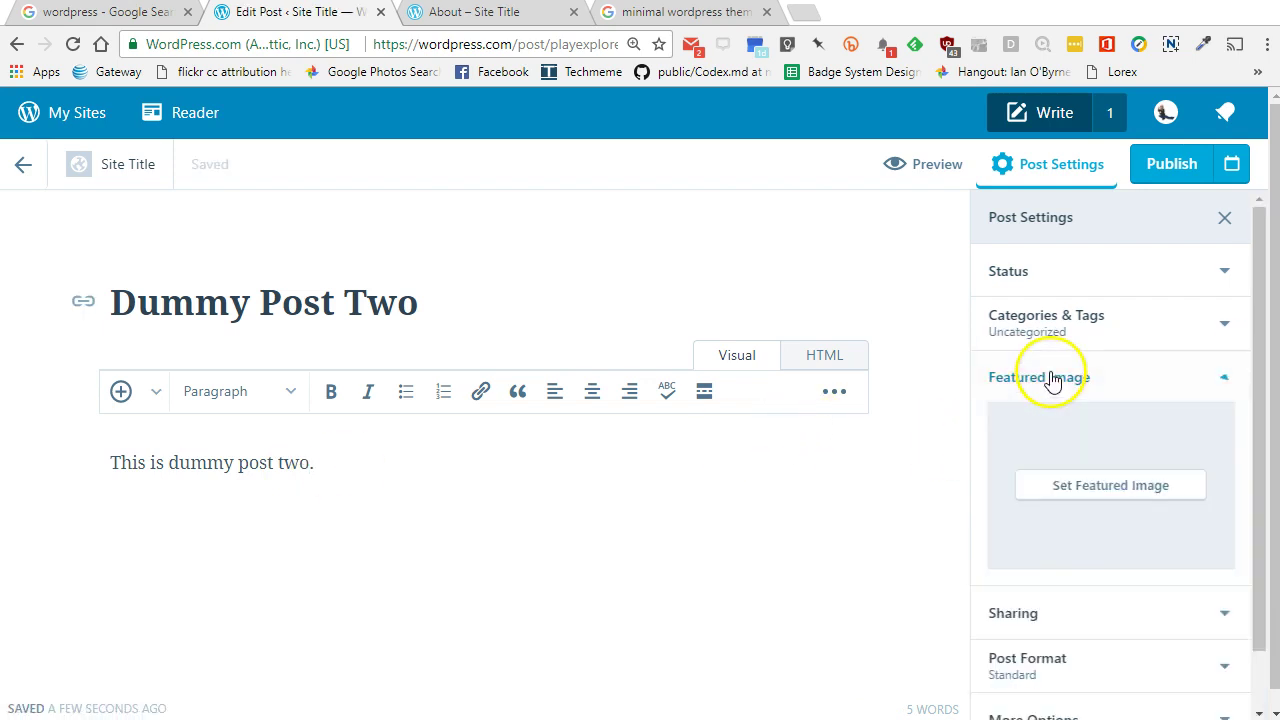
left_click(1090, 484)
left_click(429, 337)
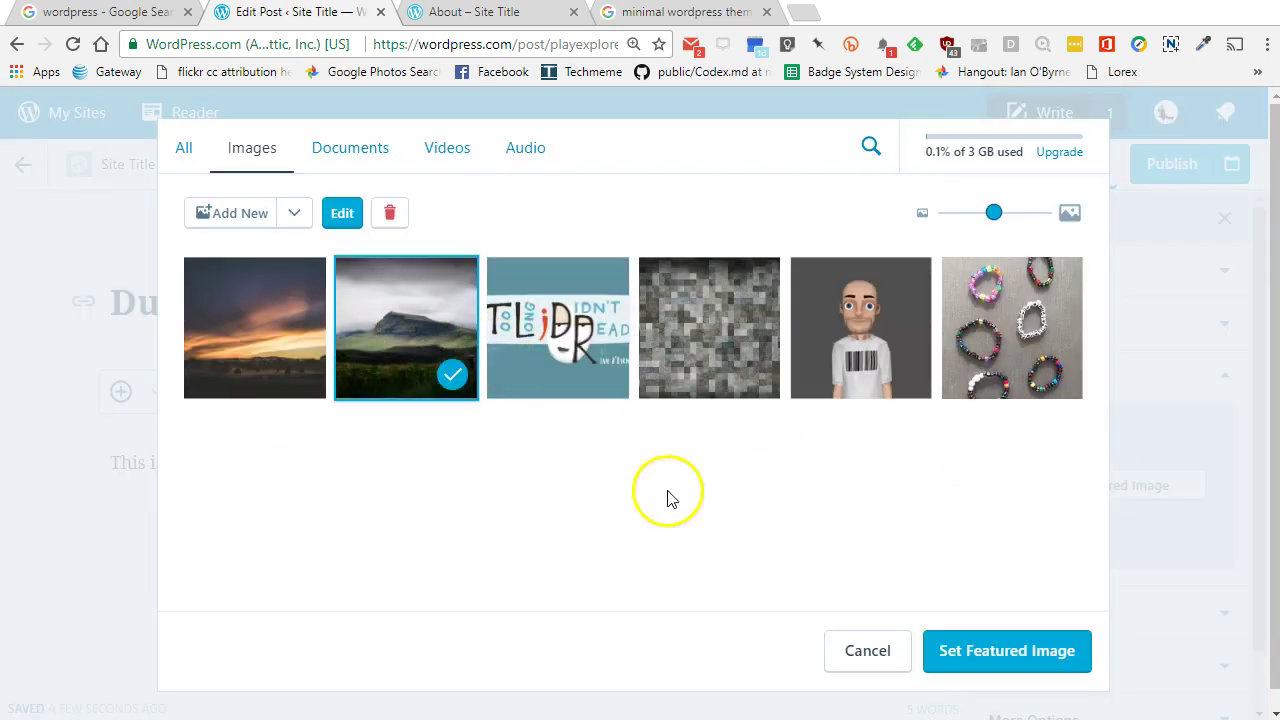
left_click(993, 645)
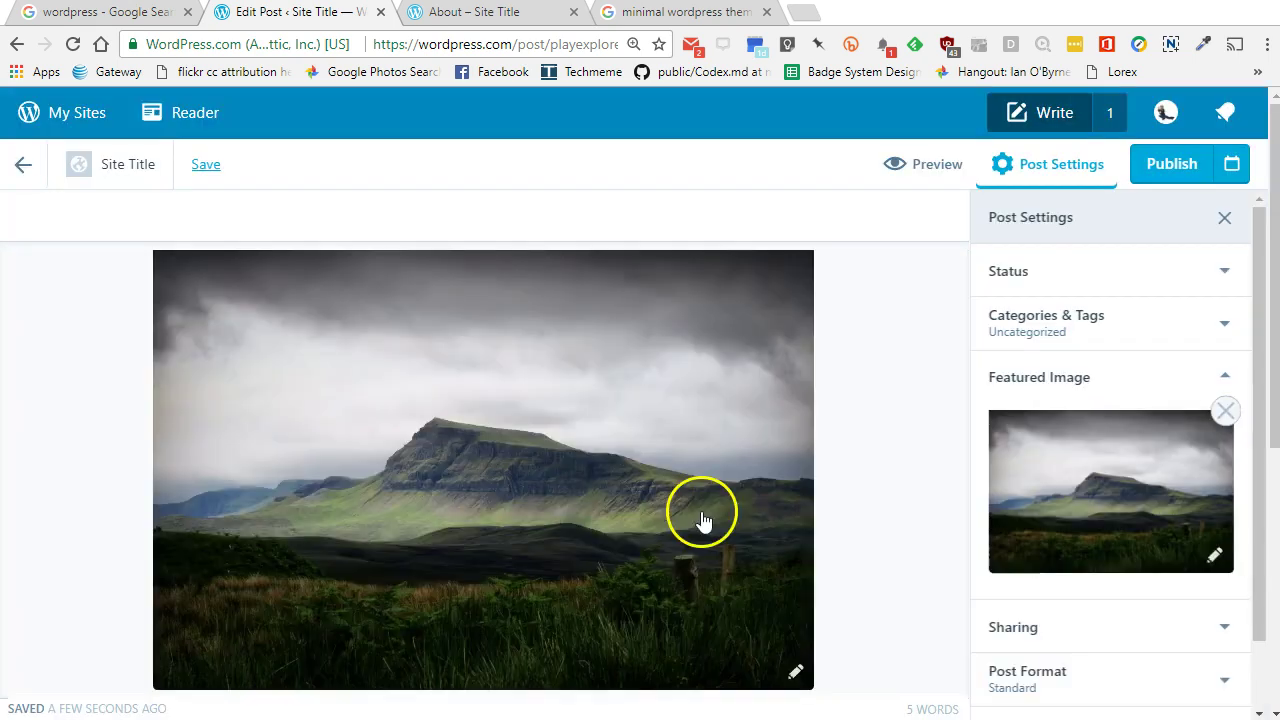
left_click(1180, 175)
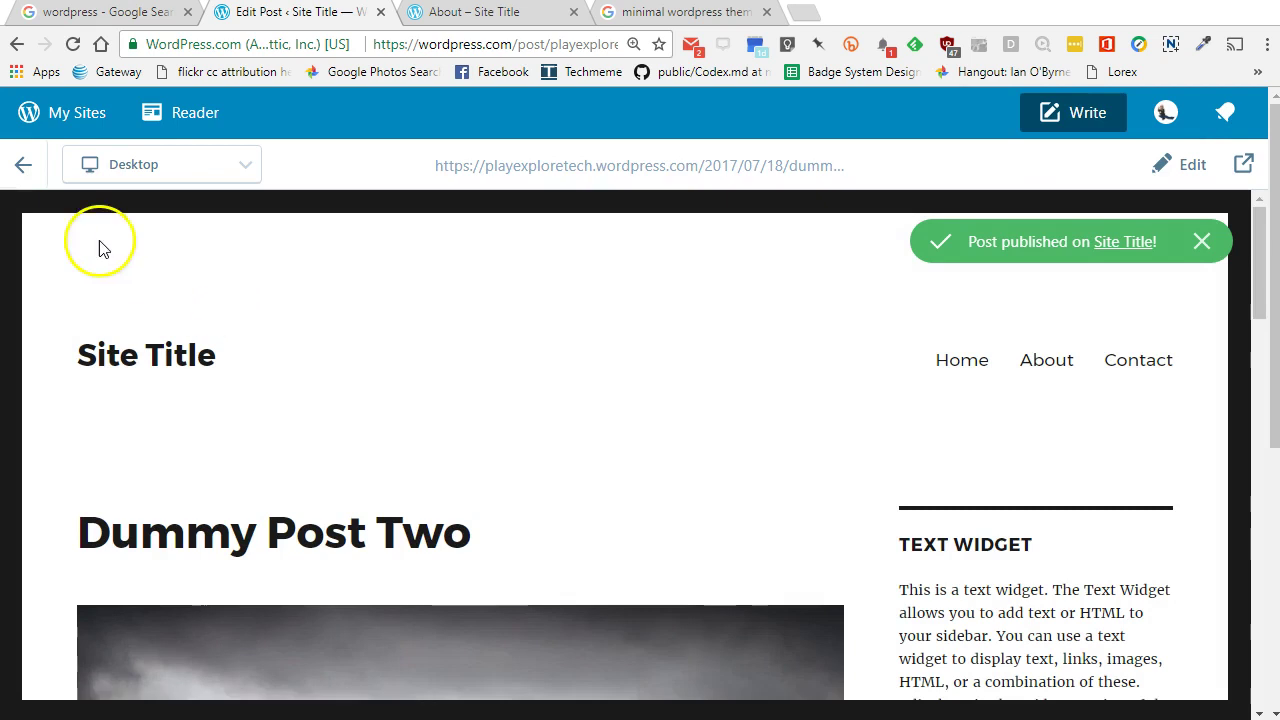
left_click(33, 166)
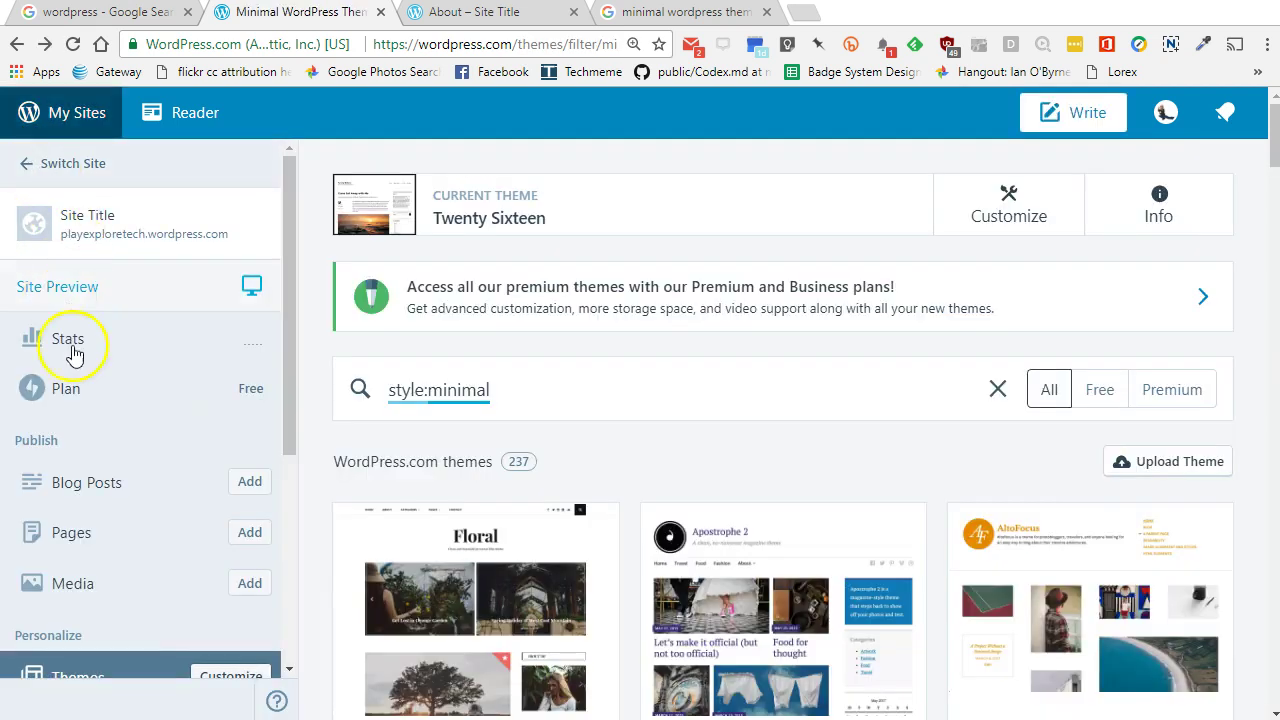
- Examine the site's list of published blog posts, from the newest dummy post to the oldest entry
left_click(110, 488)
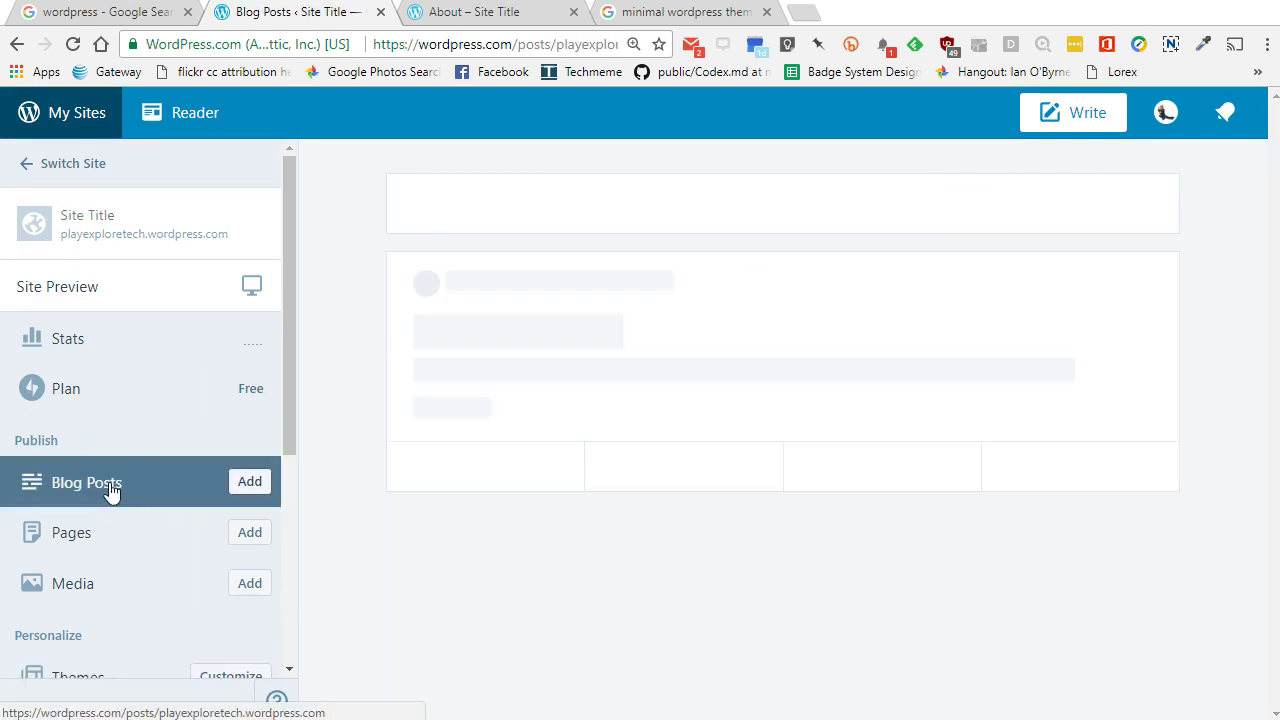
scroll(320, 443, "down", 1)
scroll(320, 440, "down", 7)
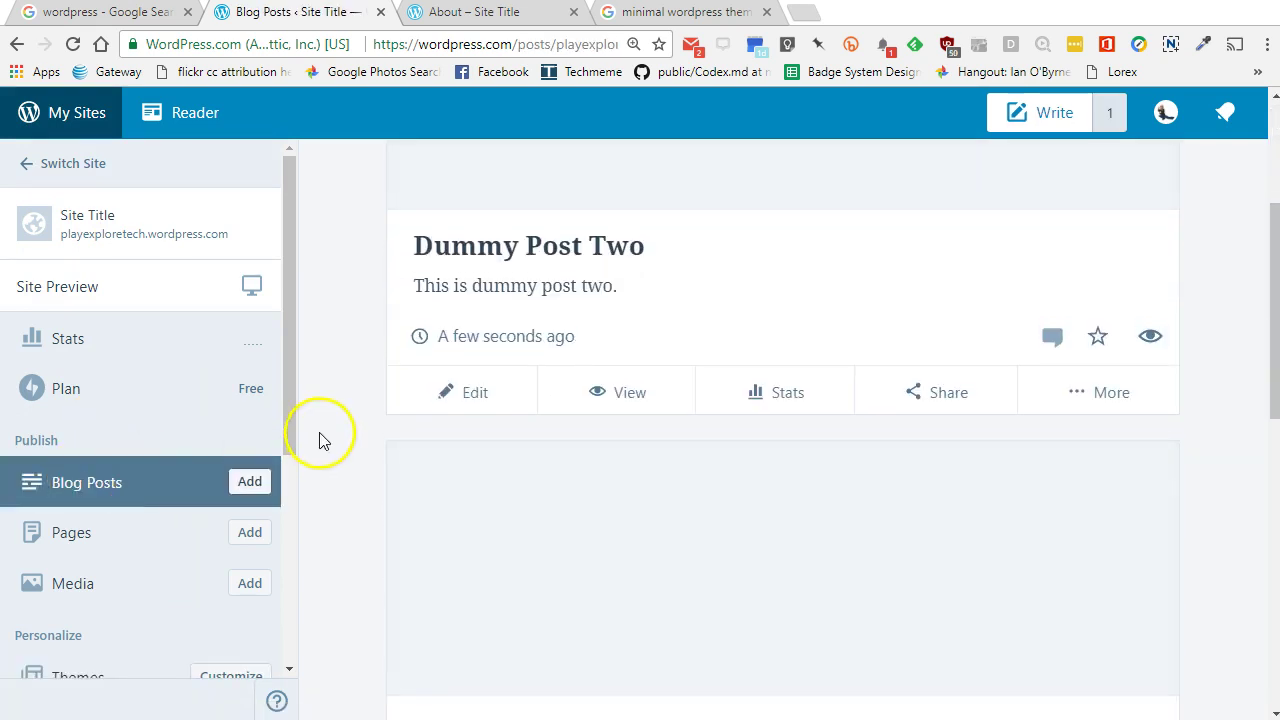
scroll(400, 380, "down", 4)
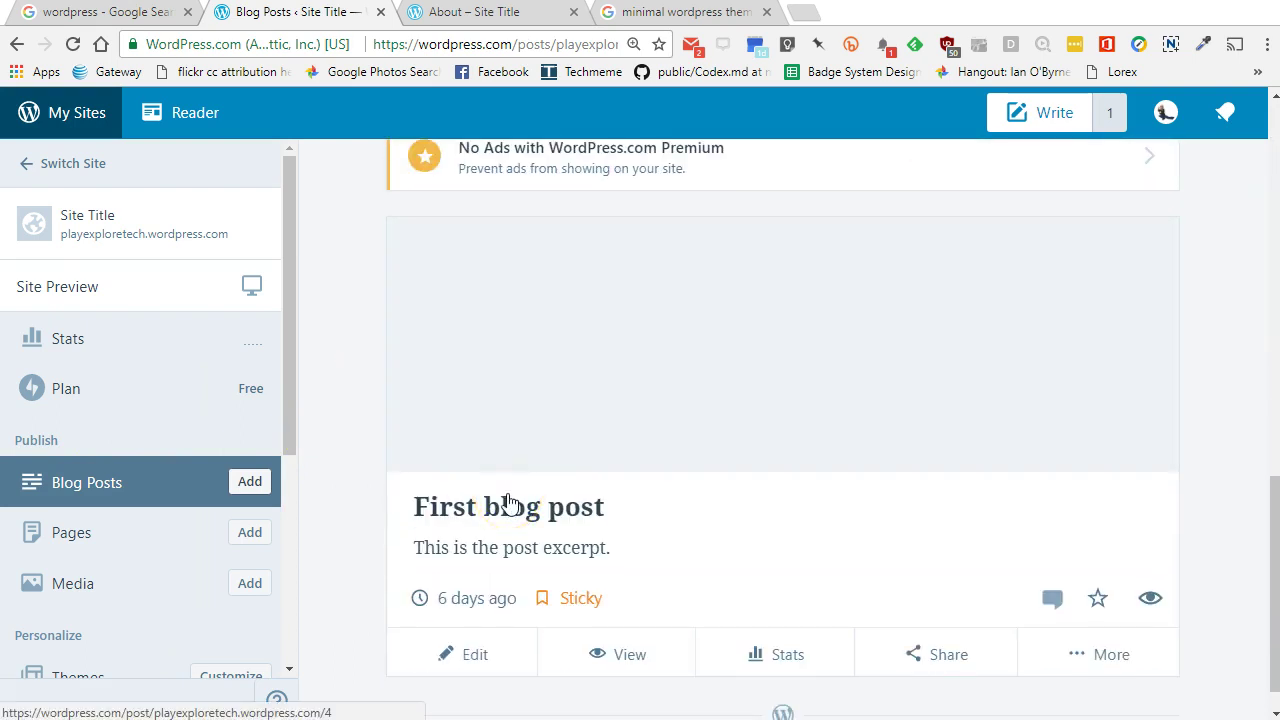
left_click(346, 448)
scroll(343, 452, "up", 5)
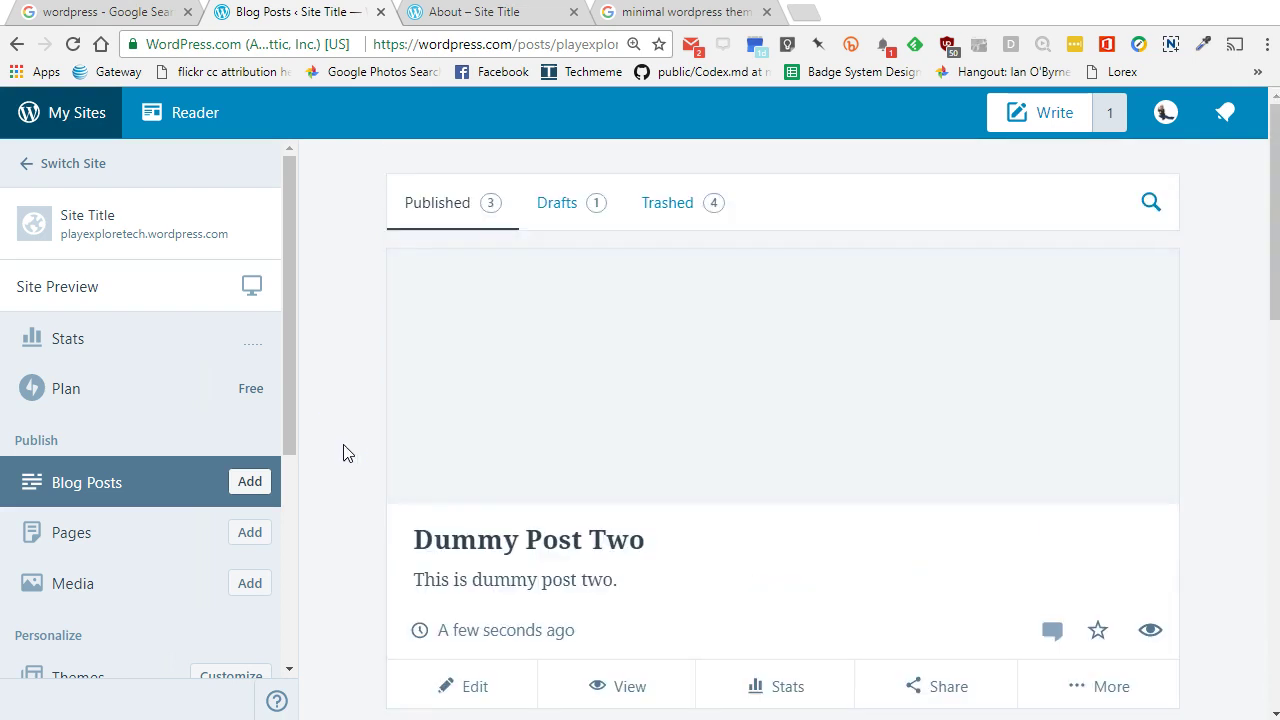
scroll(343, 453, "down", 4)
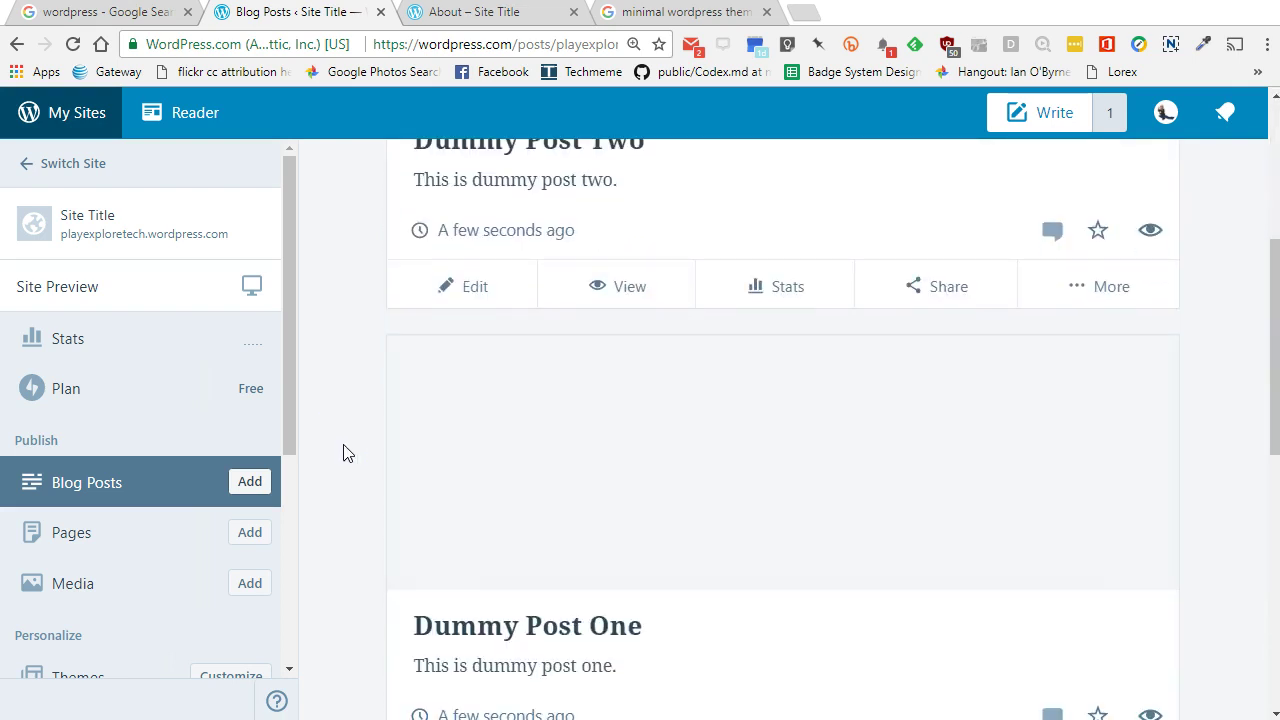
scroll(343, 453, "up", 4)
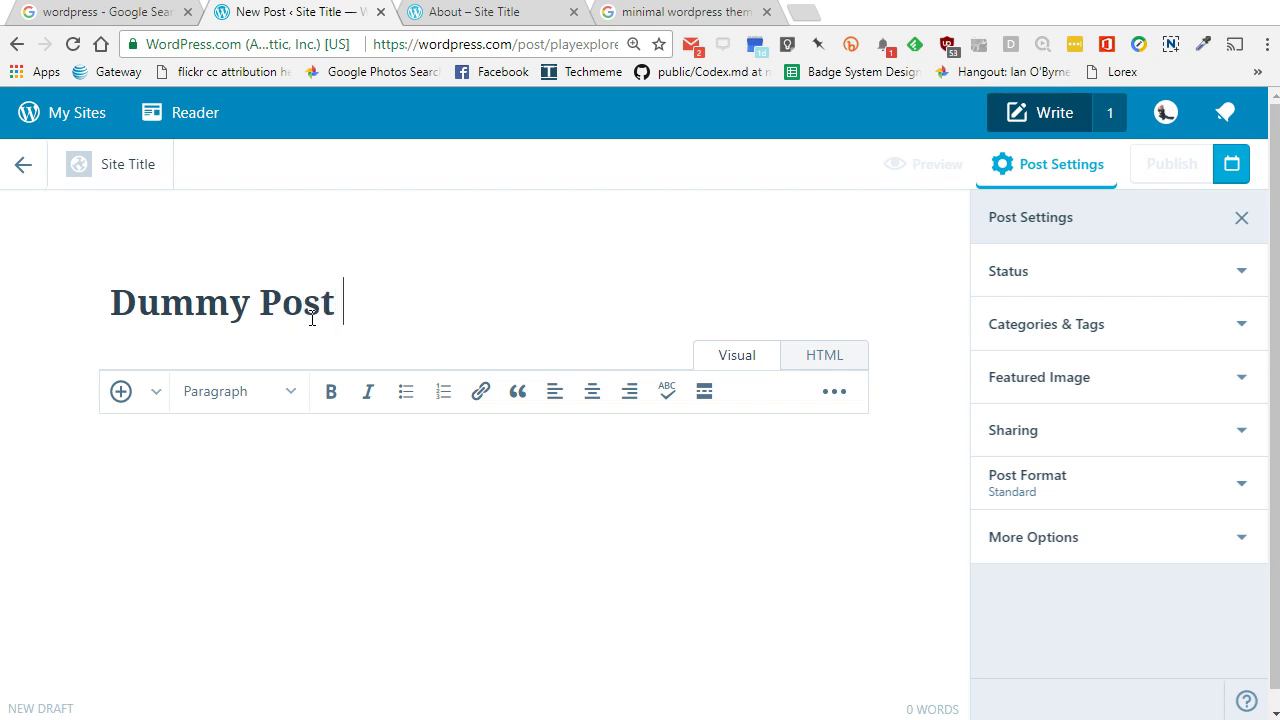
- Create a new blog post titled "Dummy Post Three" with the body text "This is dummy post three."
left_click(337, 440)
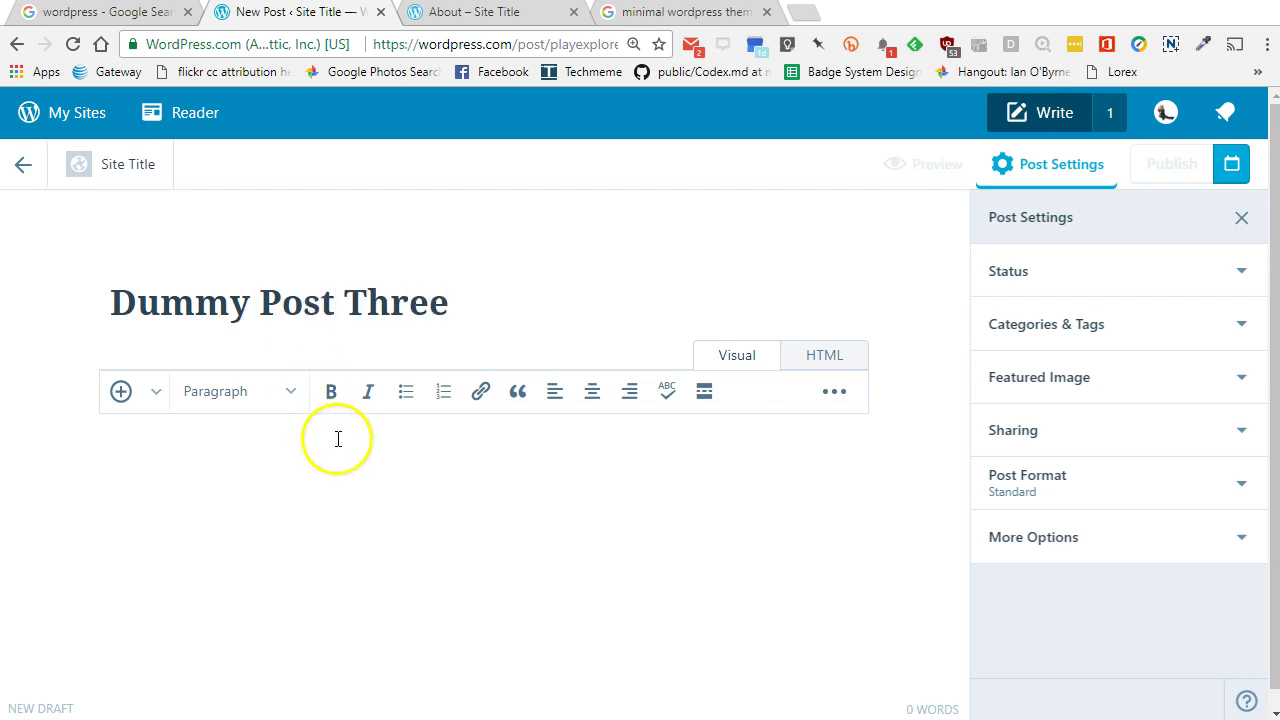
right_click(338, 470)
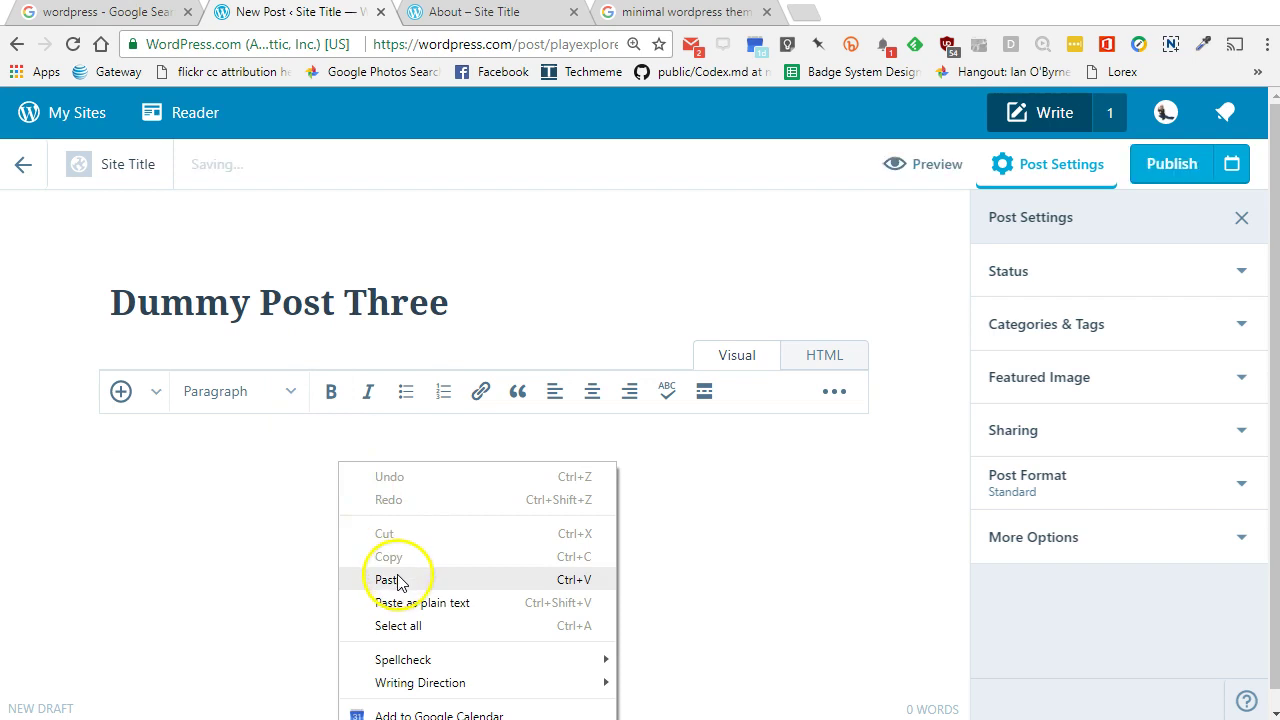
left_click(400, 576)
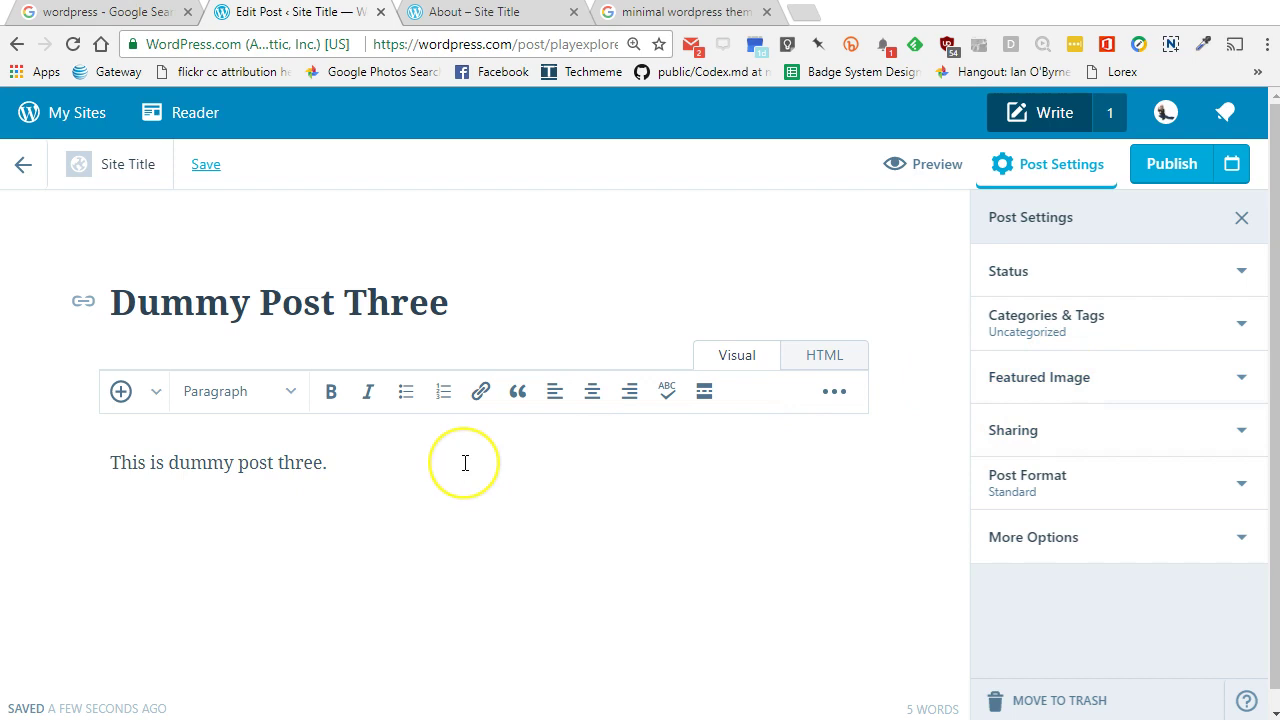
- Insert the beaded bracelets photo from the media library below the body text of "Dummy Post Three" and publish the post
left_click(121, 391)
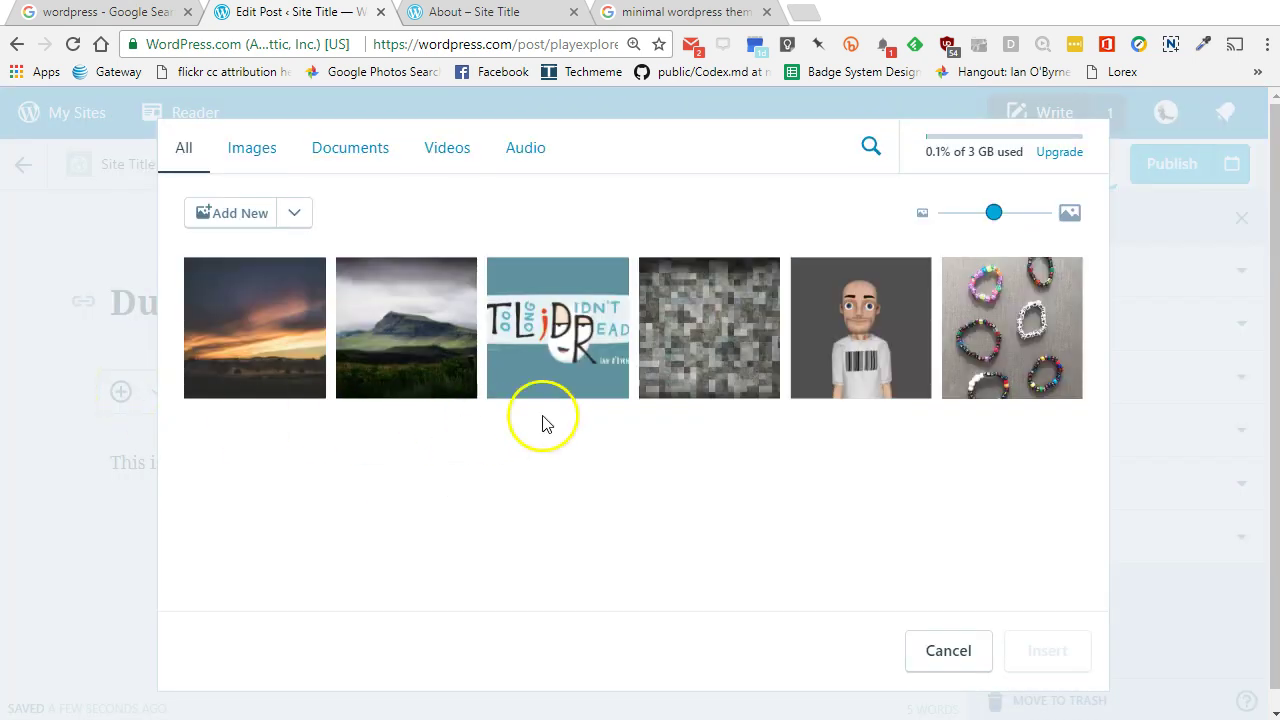
left_click(244, 210)
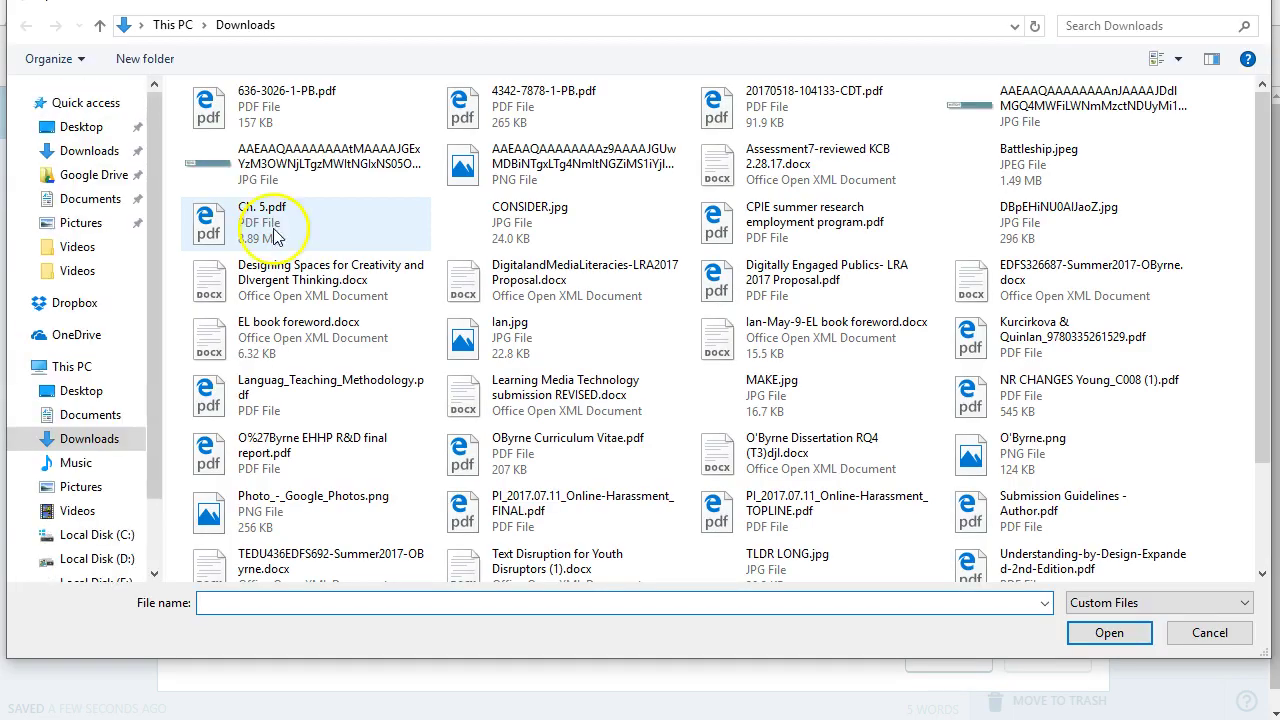
left_click(1211, 630)
left_click(1020, 357)
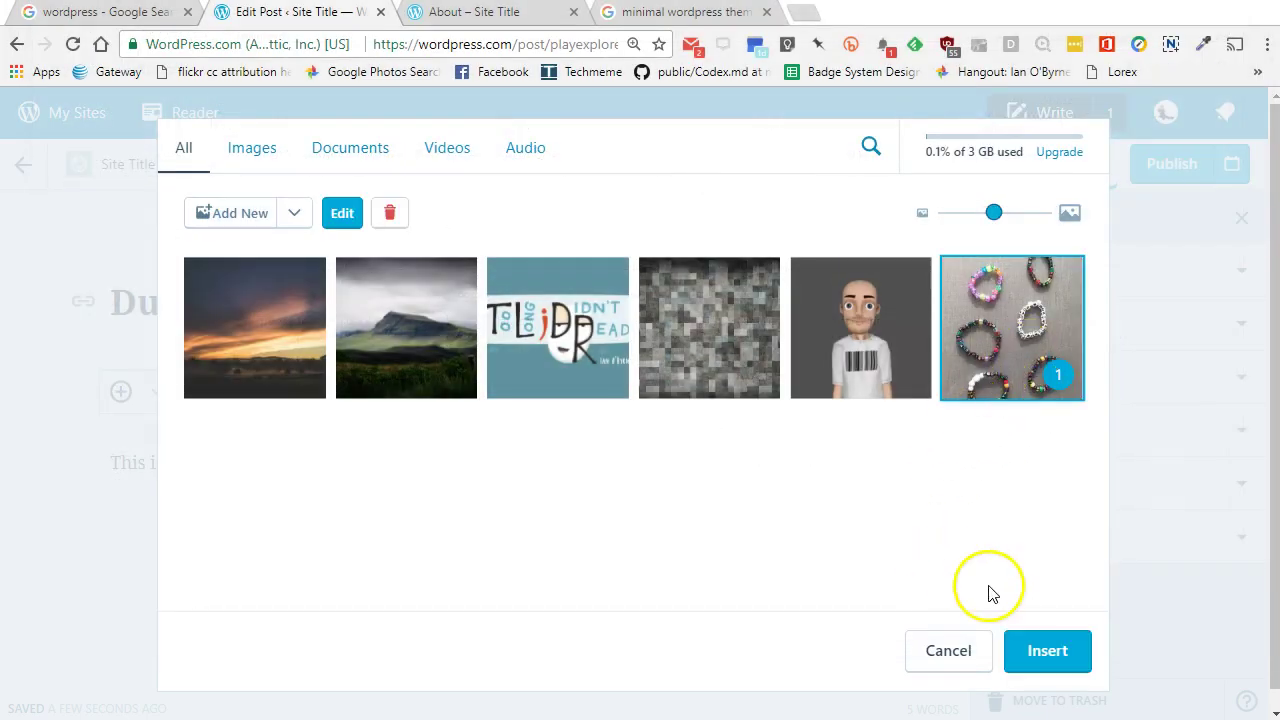
left_click(1036, 650)
left_click(359, 444)
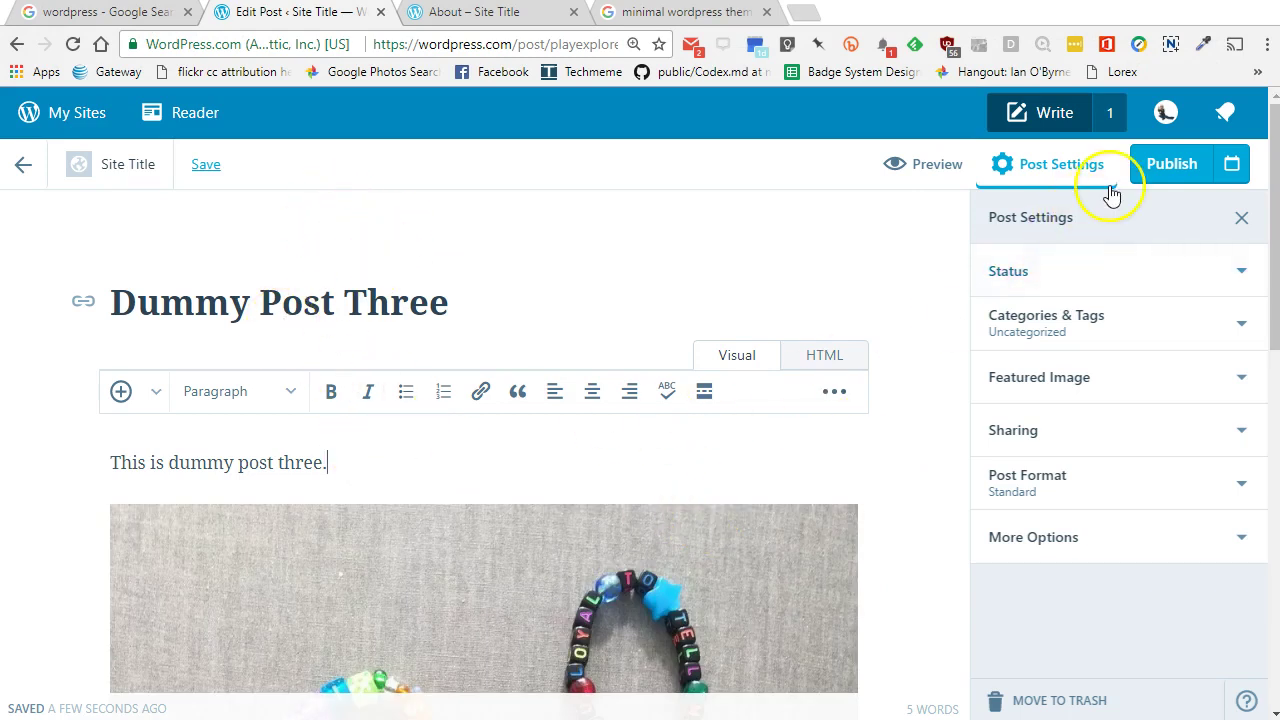
left_click(1165, 167)
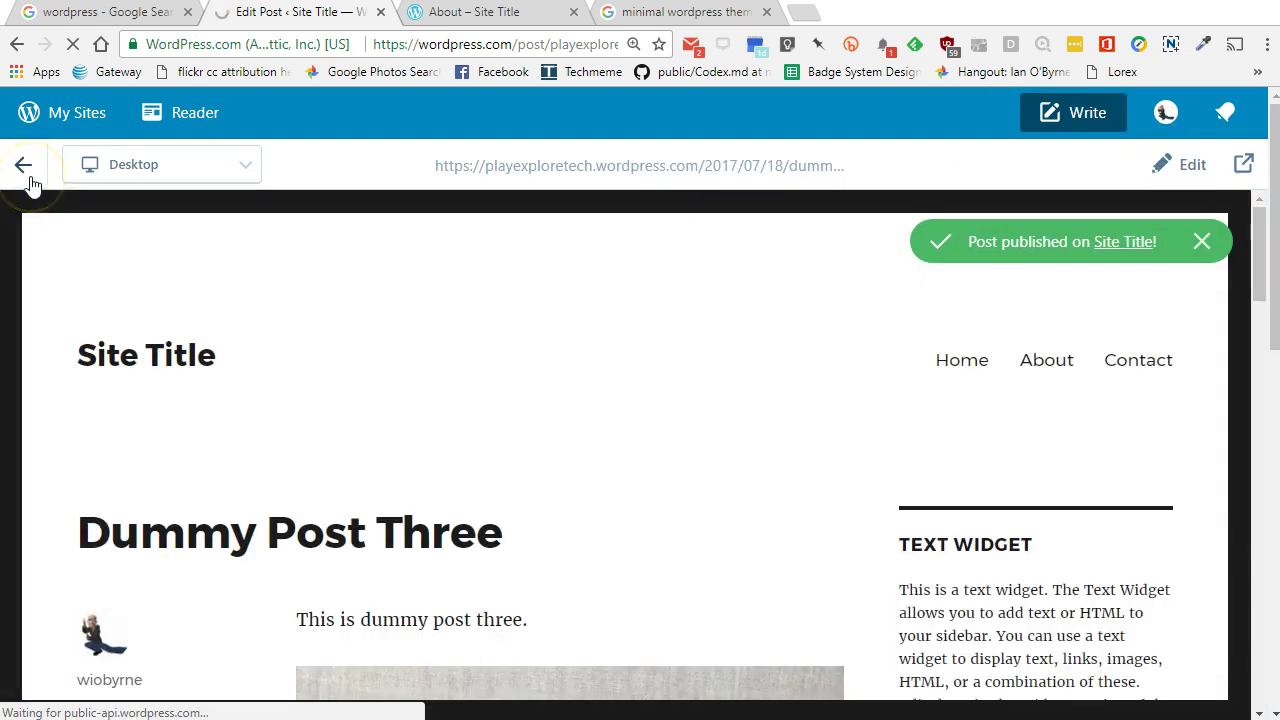
left_click(20, 167)
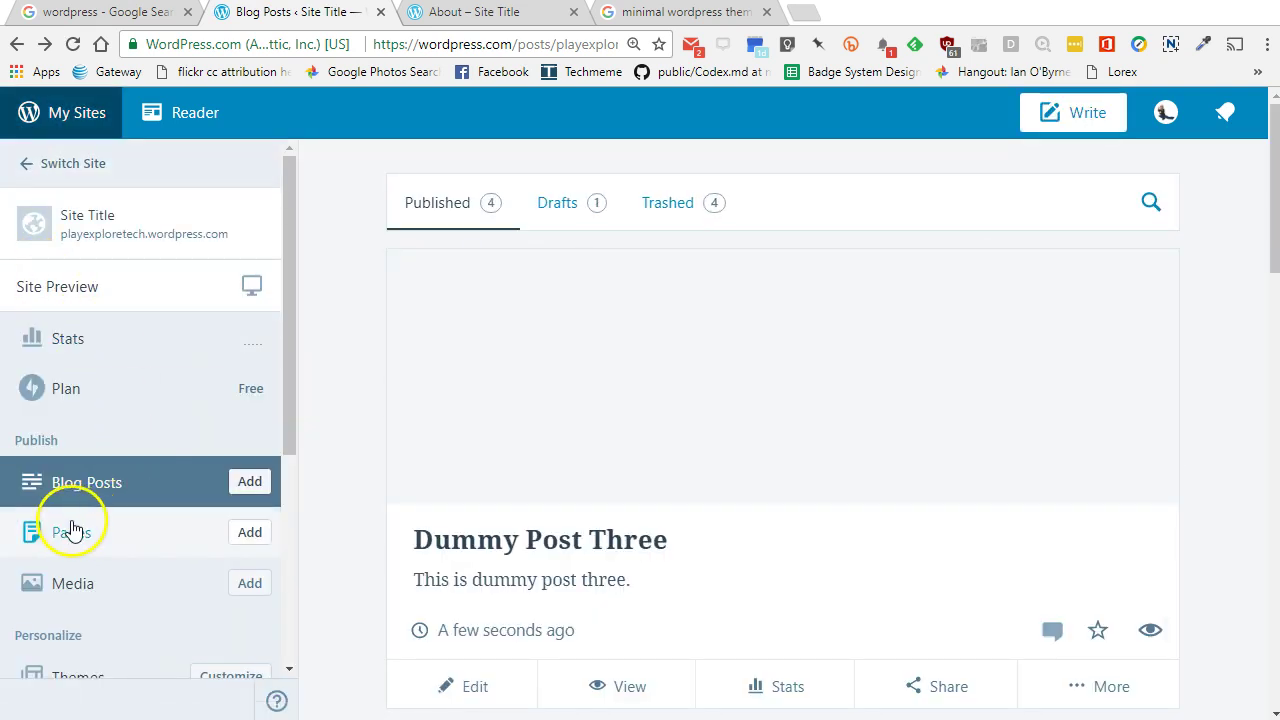
- Create a new page titled "Dummy Page" with the gray pixel mosaic from the media library as its featured image
left_click(70, 535)
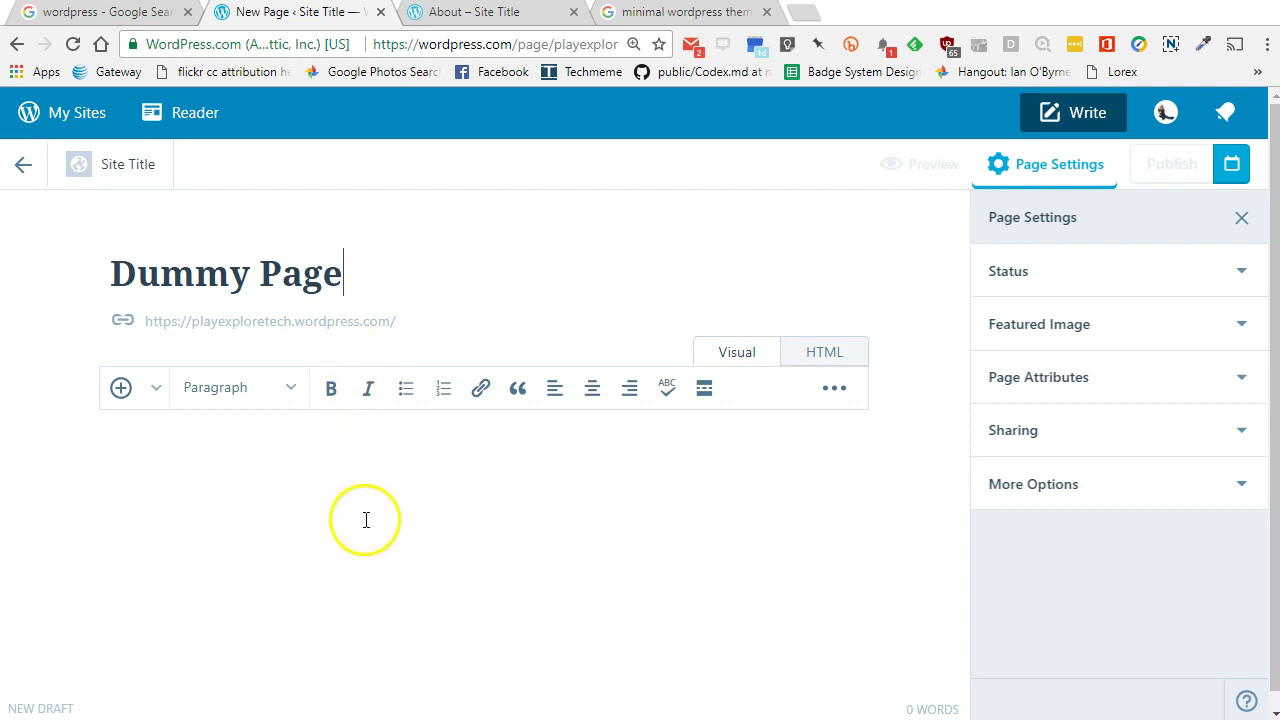
left_click(1054, 330)
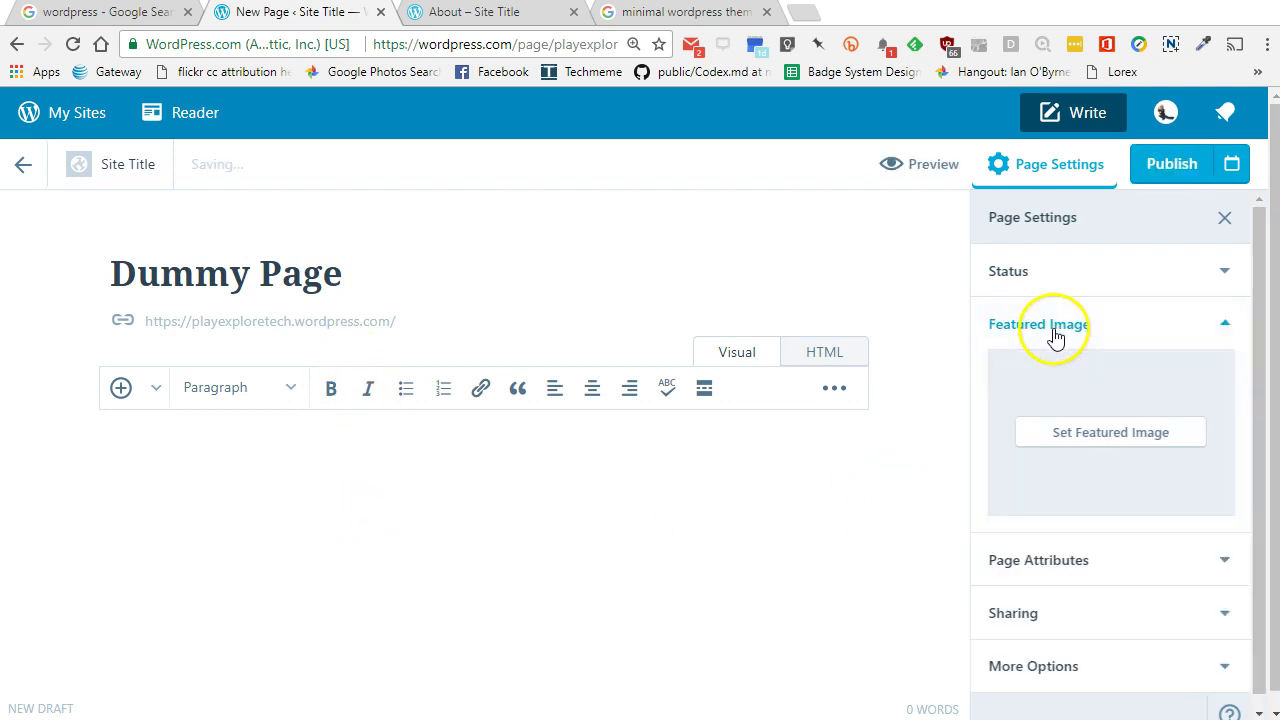
left_click(1074, 432)
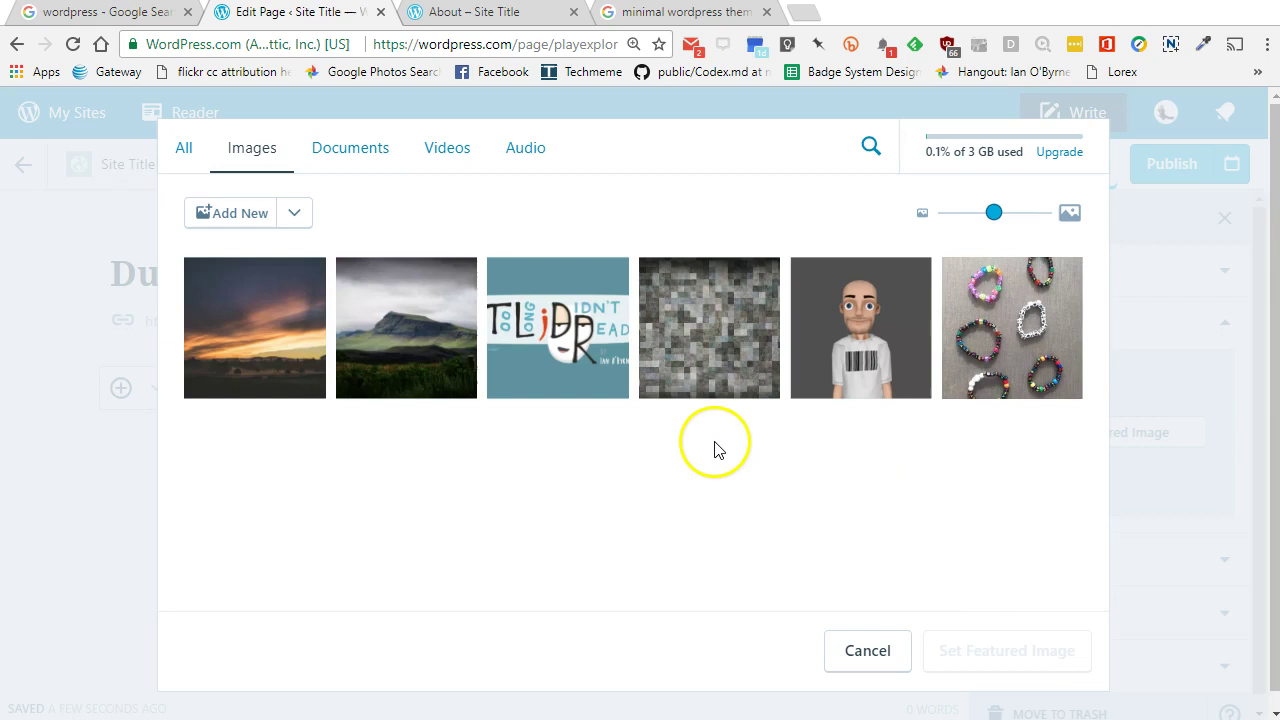
left_click(732, 345)
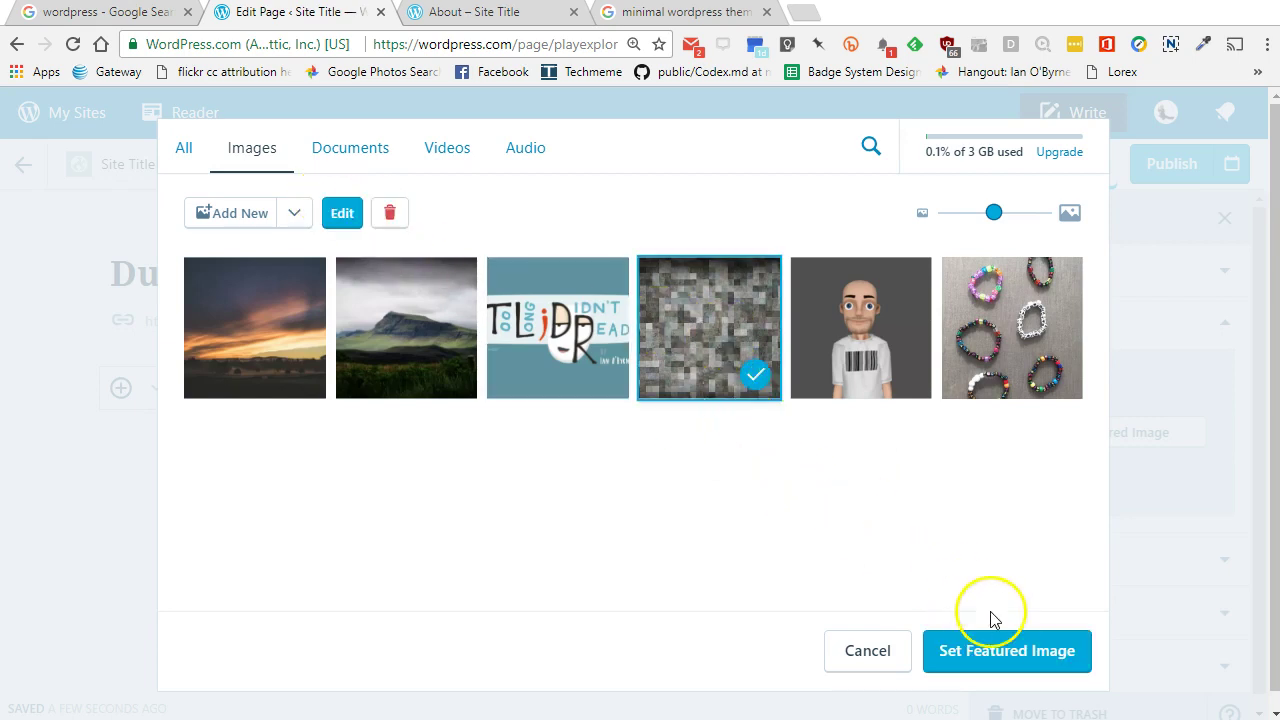
left_click(1006, 655)
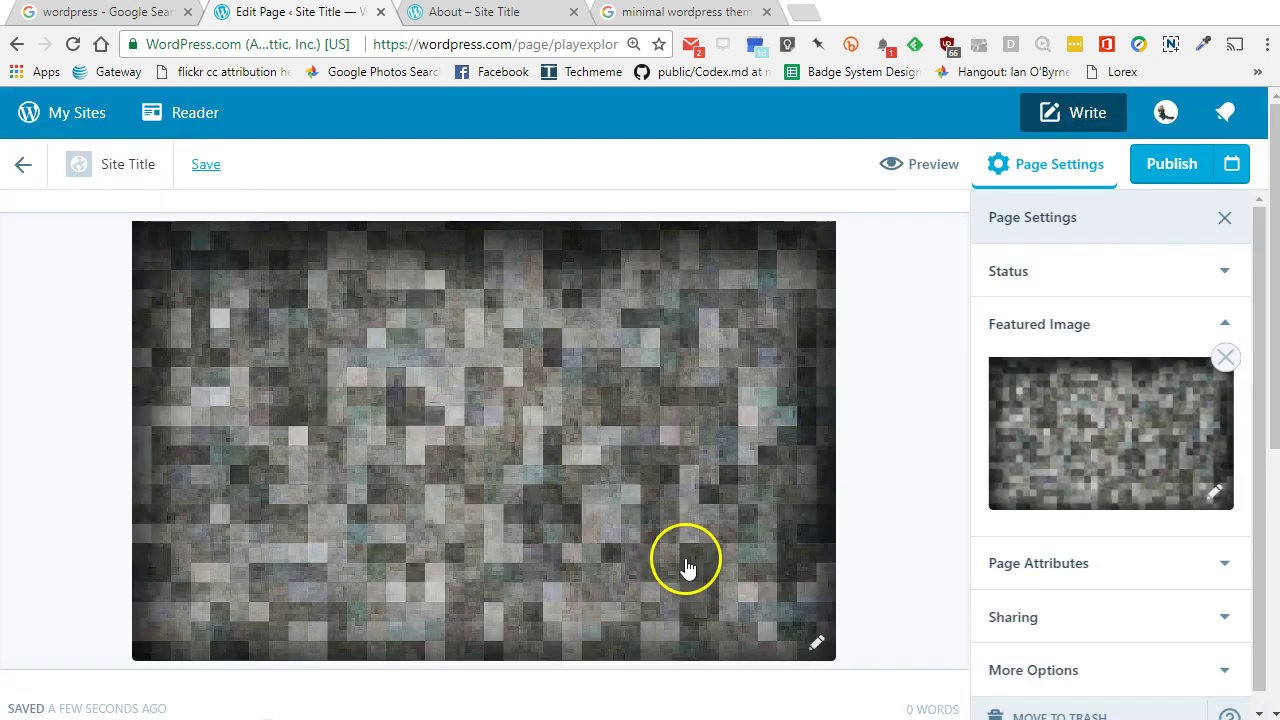
- Add the body text "This is the dummy page" to "Dummy Page" and publish the page
scroll(880, 529, "down", 3)
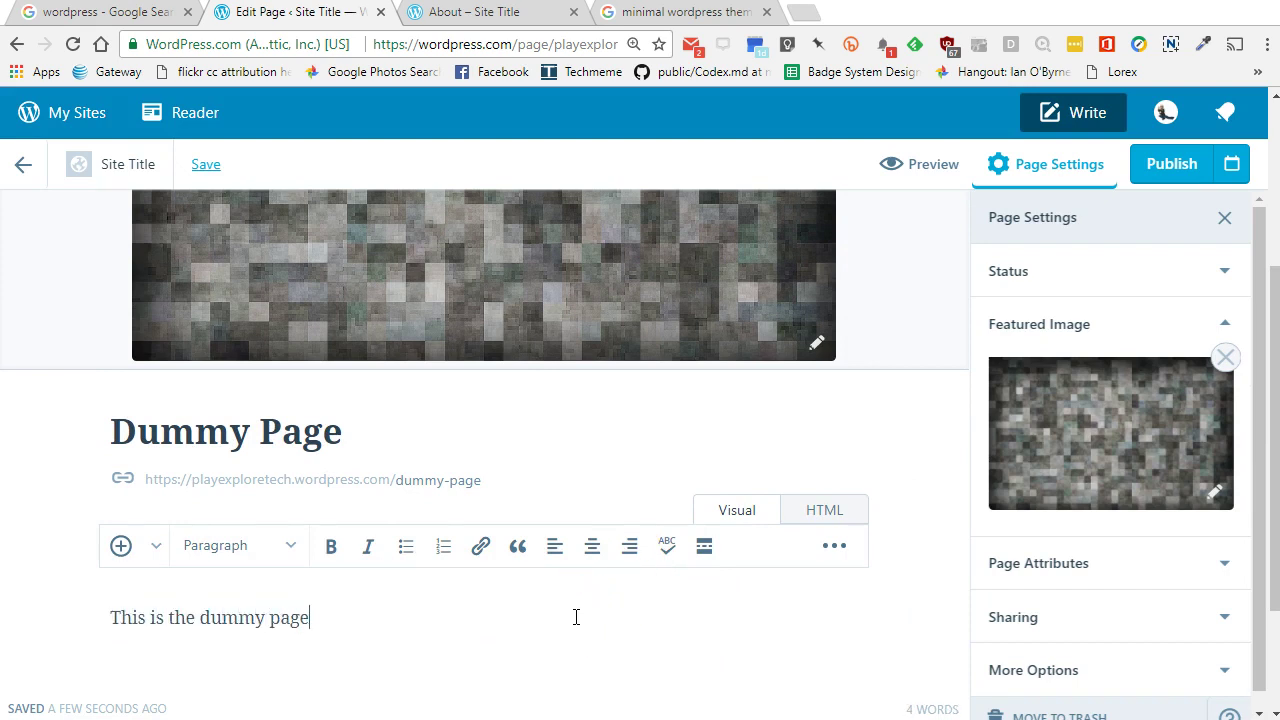
left_click(1165, 164)
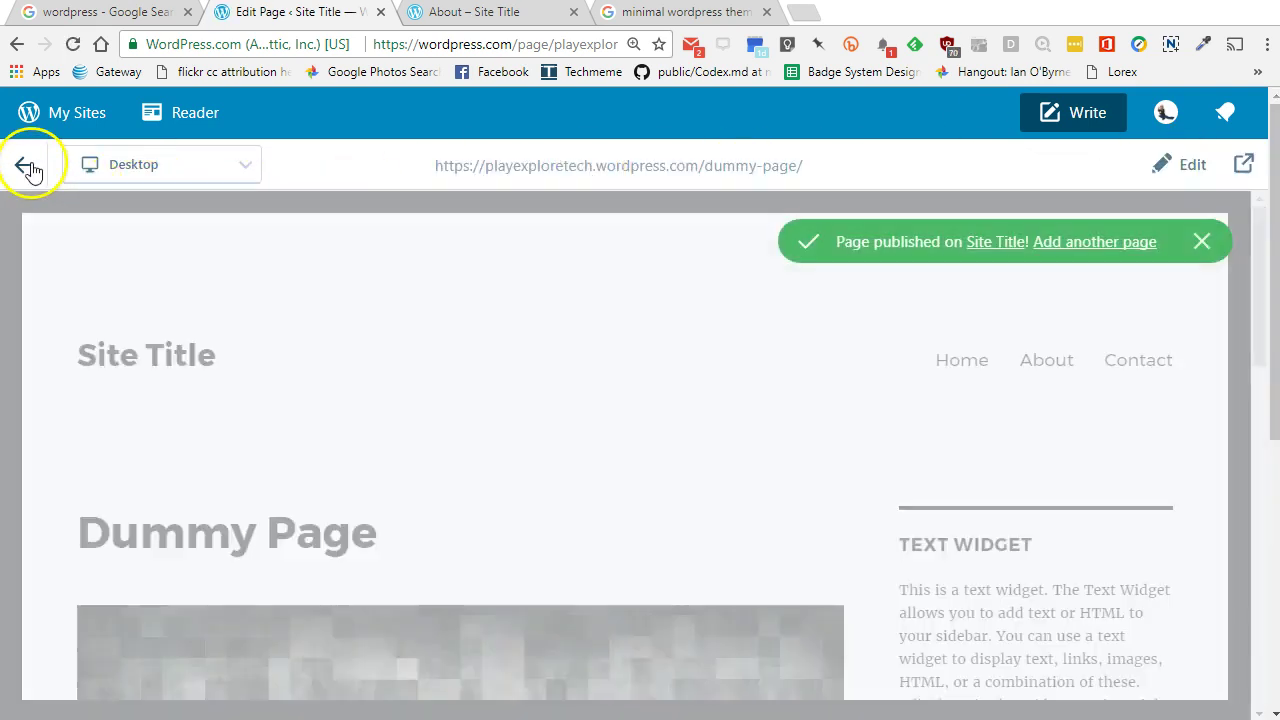
left_click(27, 166)
- Switch to the live site and examine how the dummy posts look on its home page
left_click(466, 14)
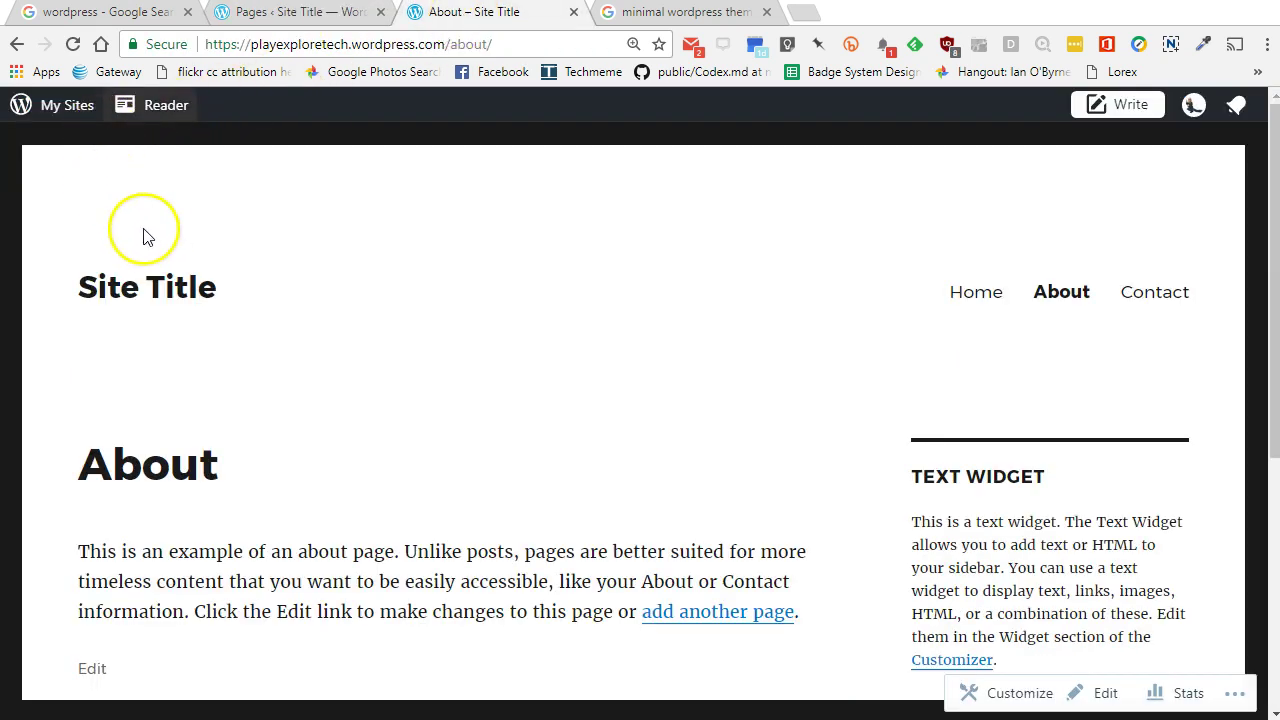
left_click(184, 300)
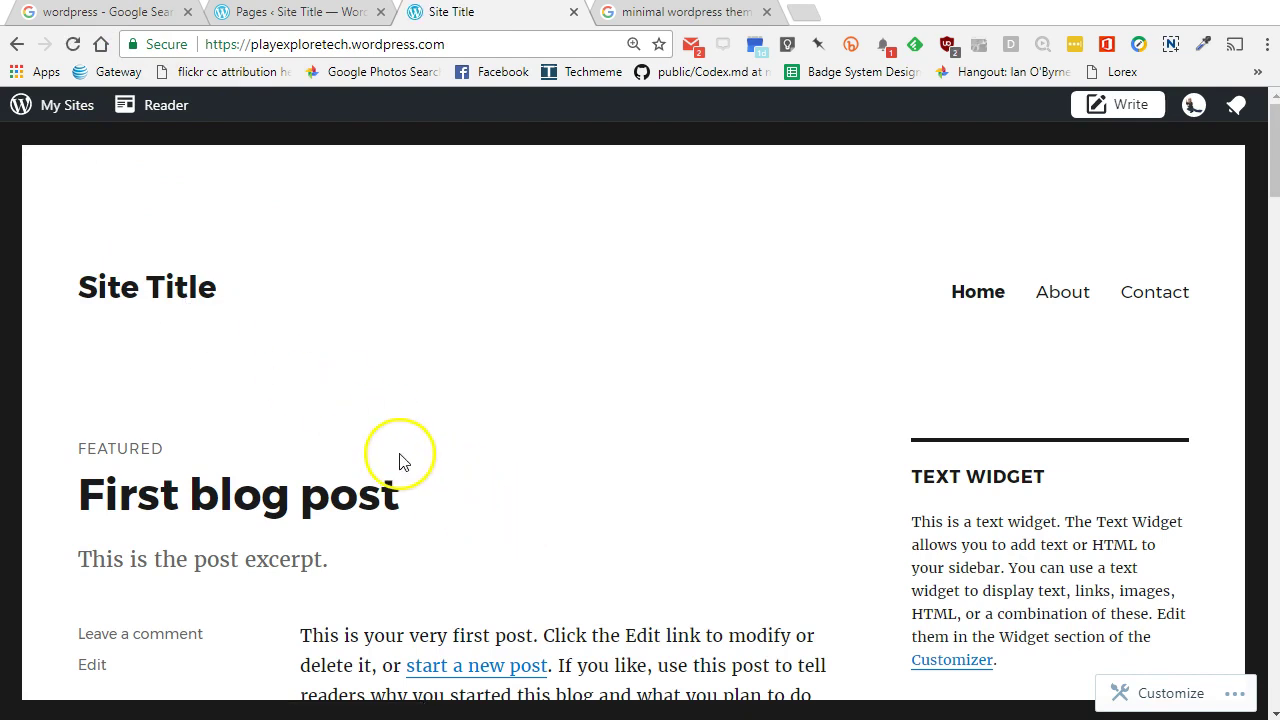
scroll(332, 517, "down", 15)
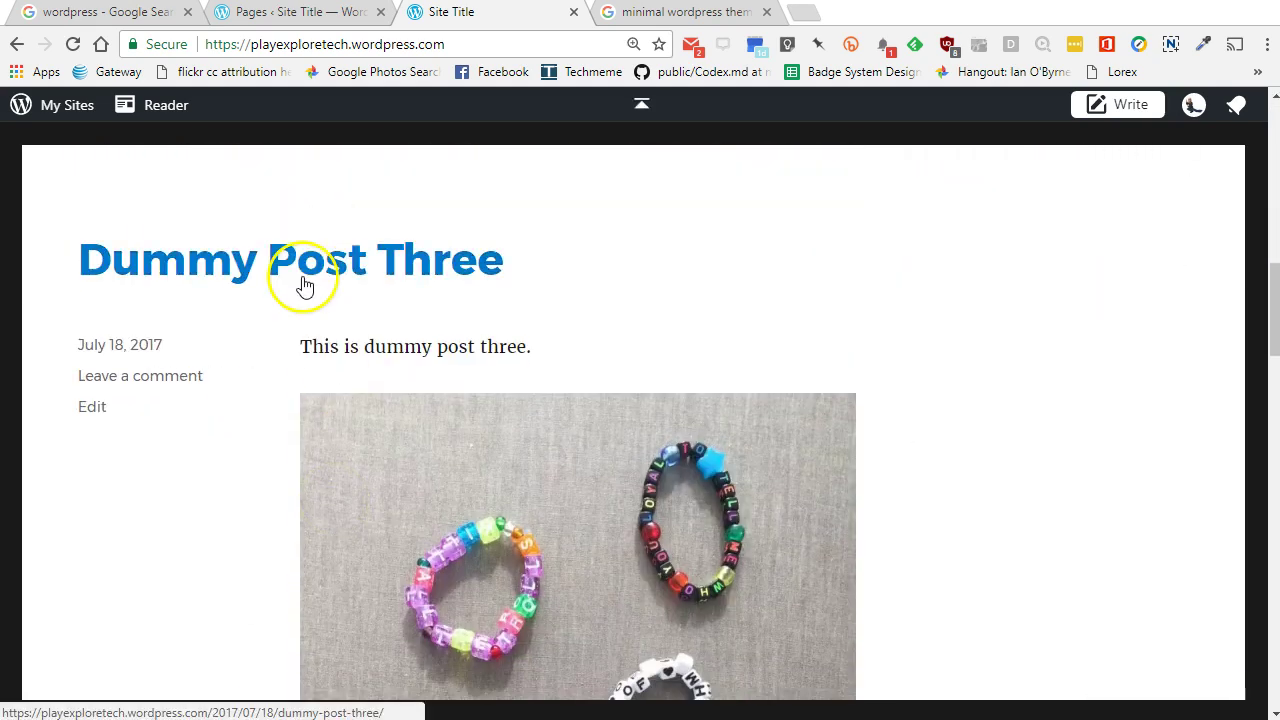
- Compare how the inline photo of Dummy Post Three and the featured image of Dummy Post Two appear on the home page
scroll(300, 309, "down", 7)
scroll(299, 310, "down", 9)
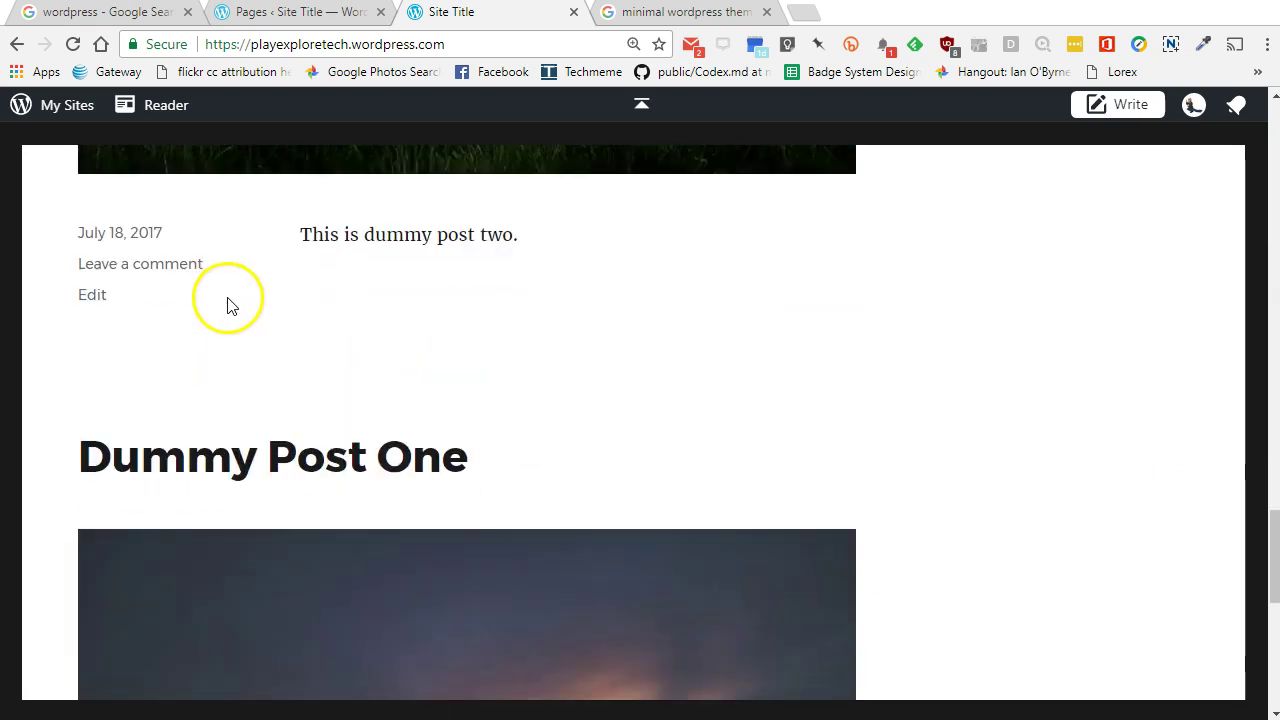
scroll(244, 312, "up", 9)
scroll(249, 314, "up", 4)
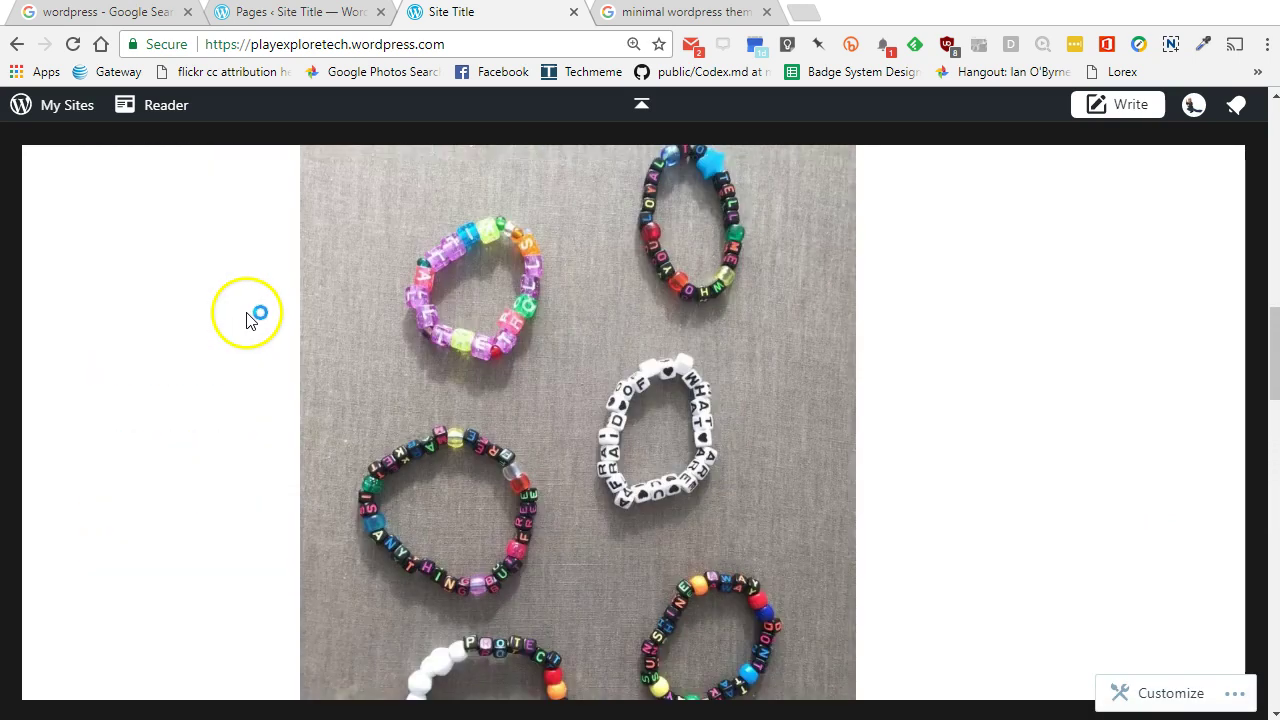
scroll(249, 318, "down", 5)
scroll(334, 500, "down", 4)
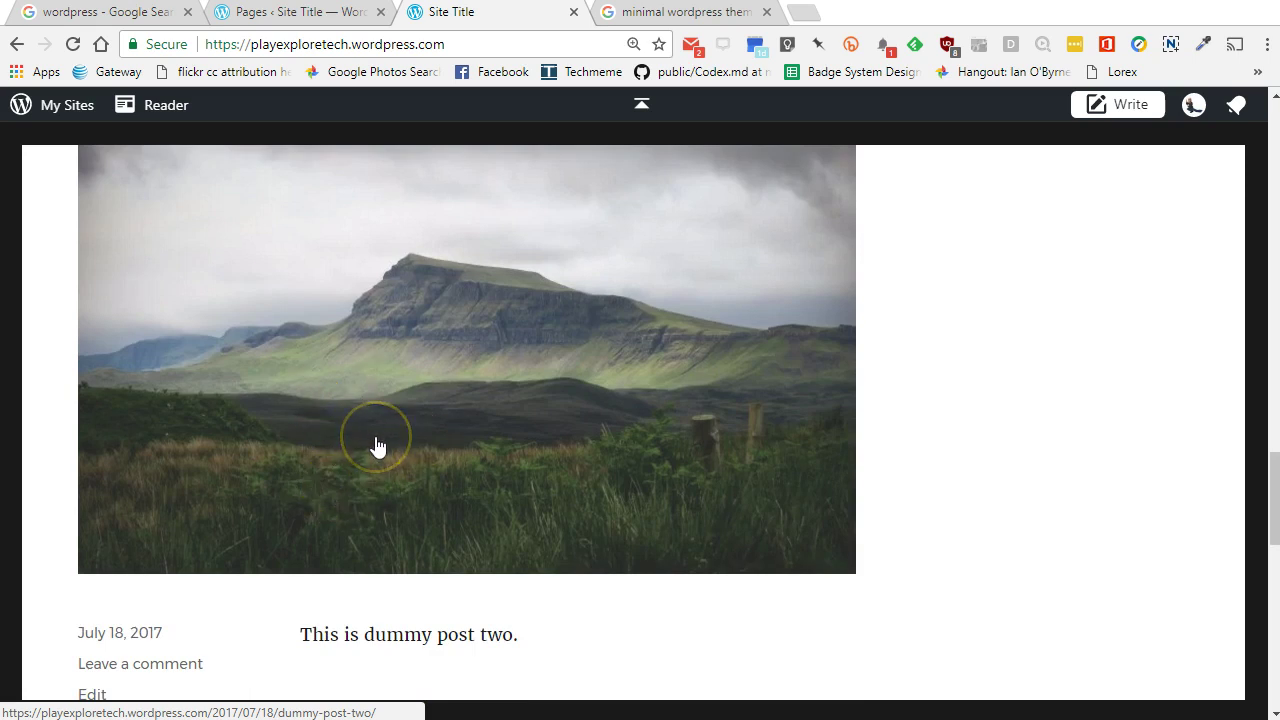
scroll(375, 446, "up", 10)
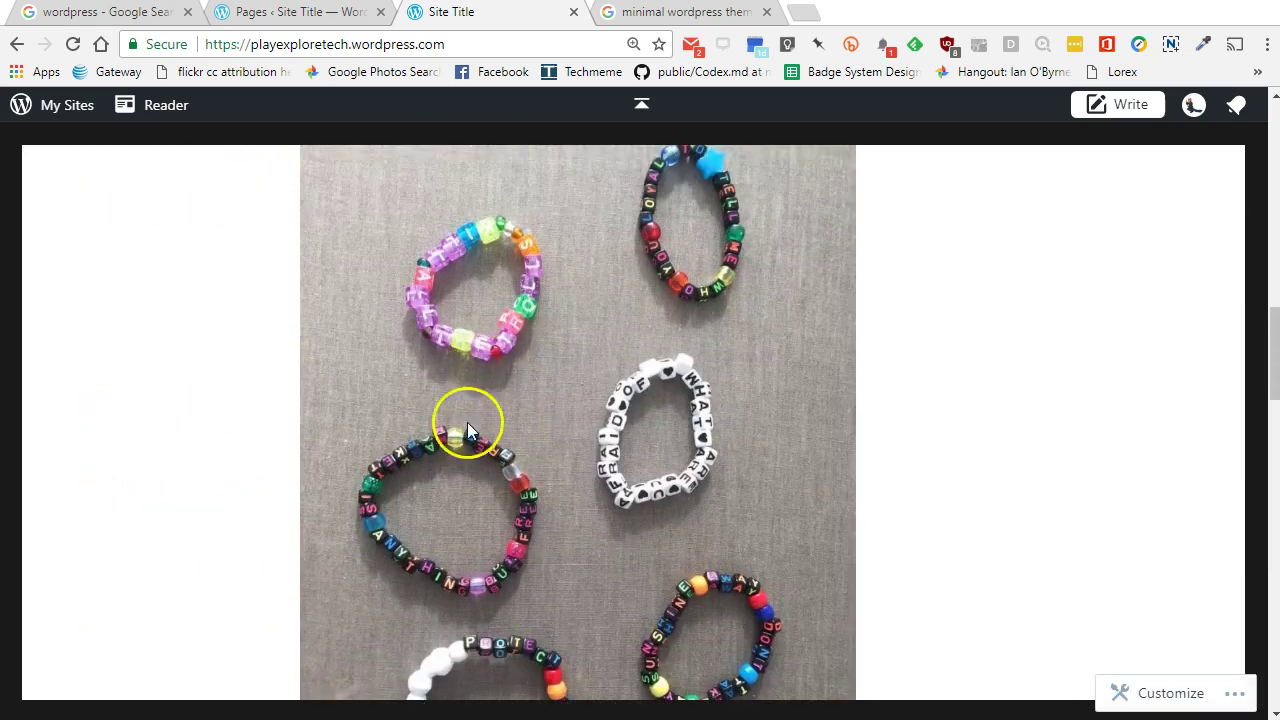
scroll(531, 375, "up", 4)
- Open Dummy Post Three on the live site and examine its full post page
left_click(351, 378)
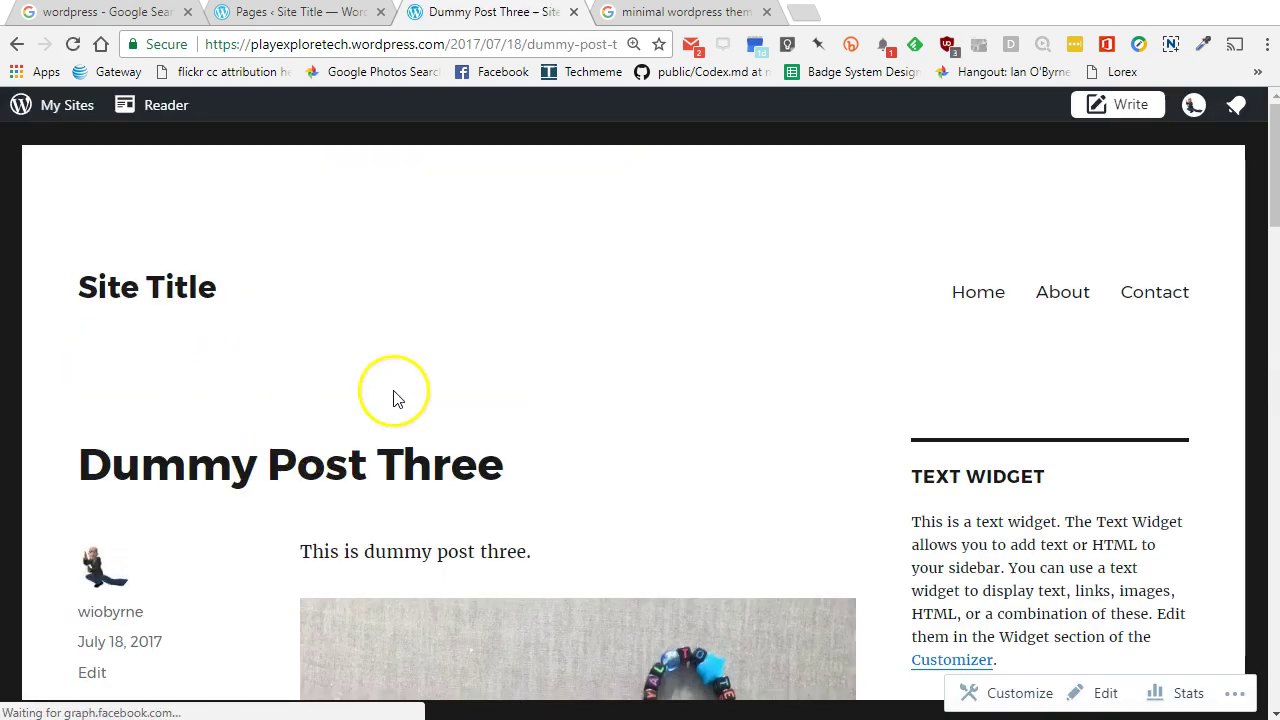
scroll(435, 295, "down", 5)
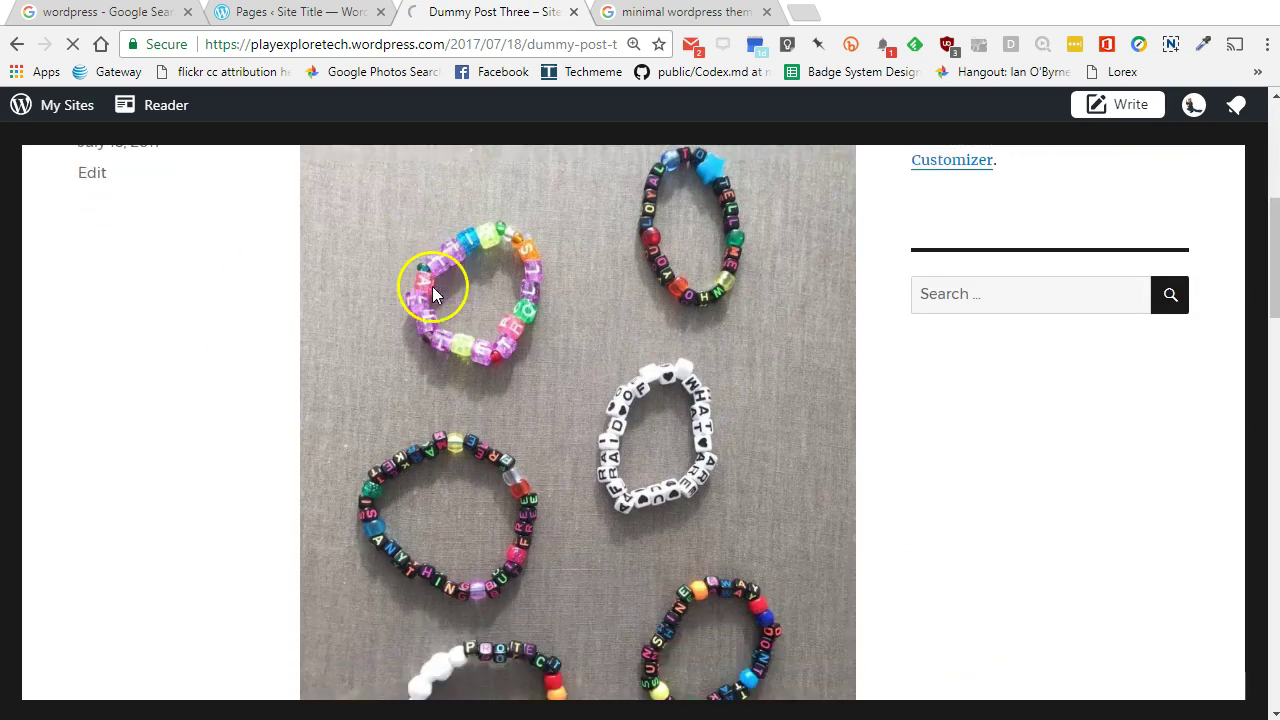
scroll(557, 398, "down", 6)
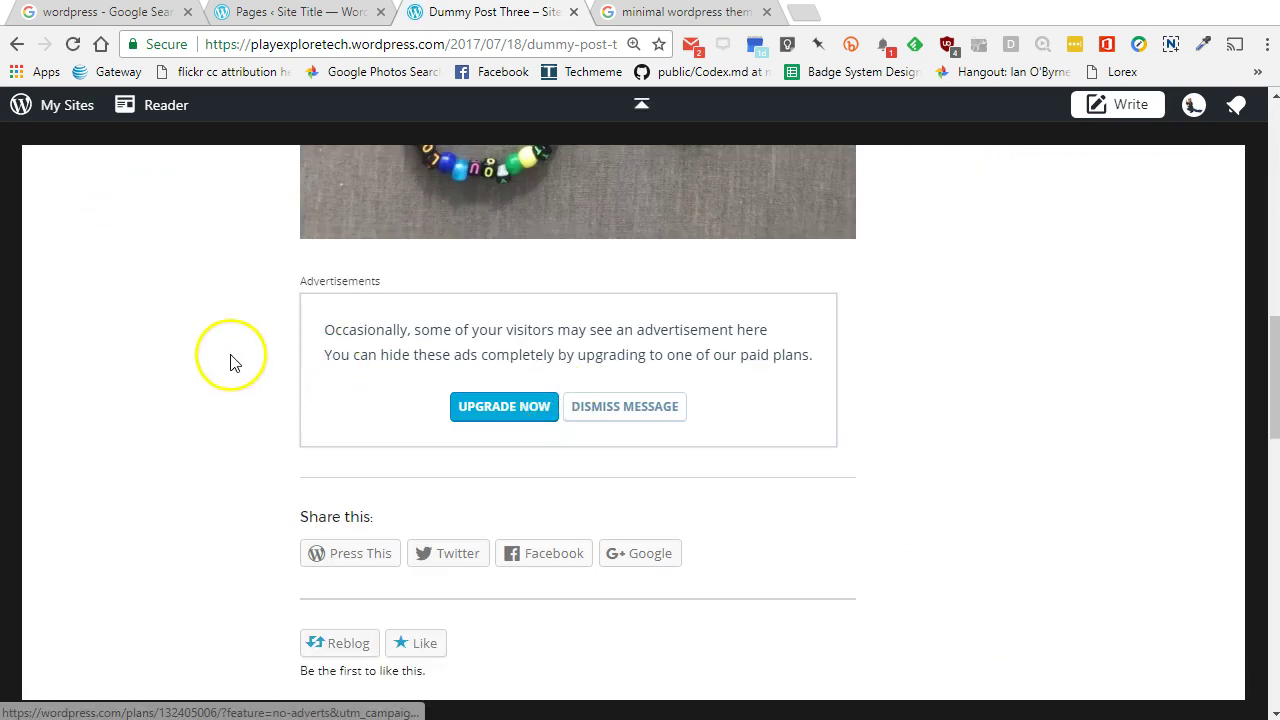
scroll(220, 358, "down", 2)
scroll(213, 360, "down", 3)
scroll(213, 360, "up", 13)
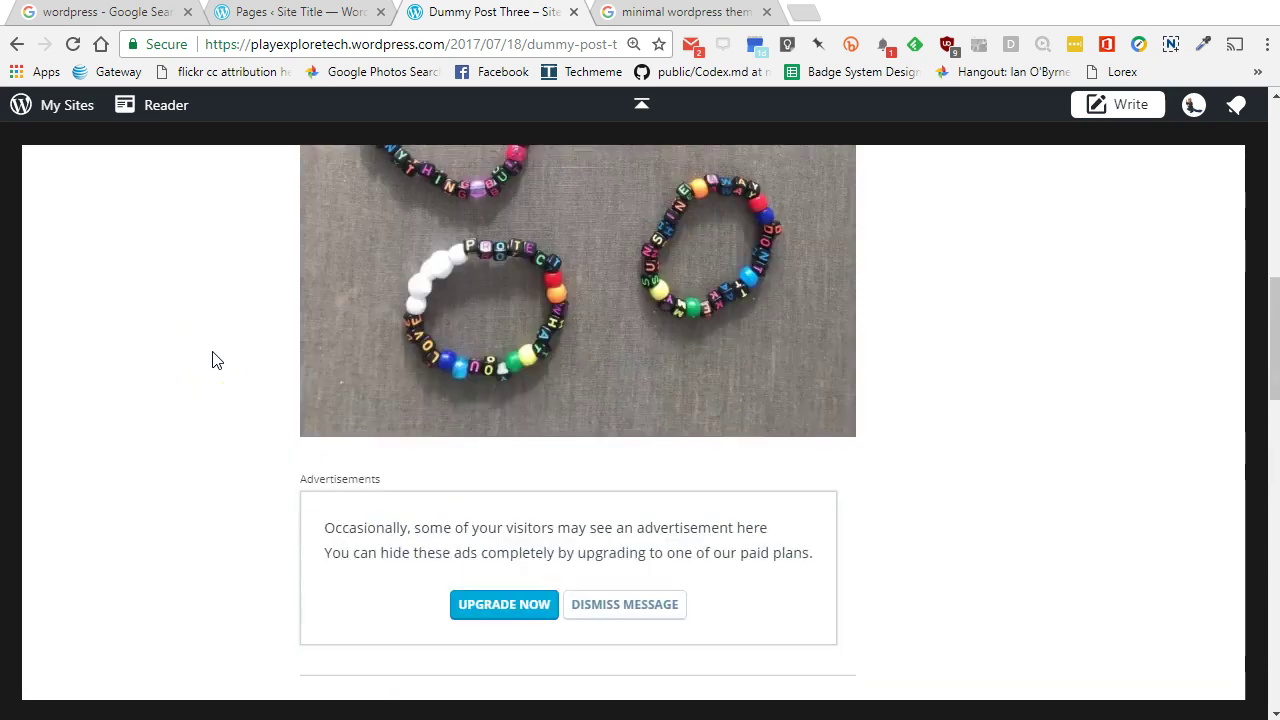
scroll(213, 360, "up", 1)
- Return to the site's home page and review the layout of all posts down to Dummy Post One
left_click(152, 292)
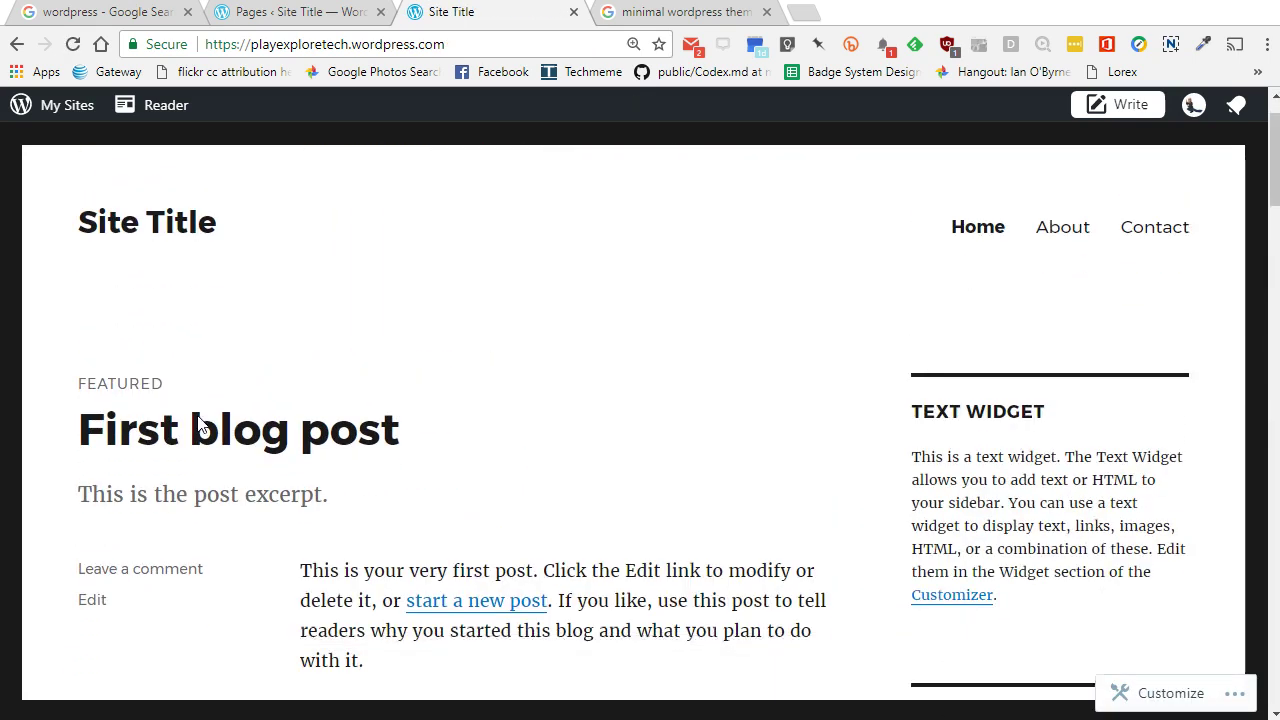
scroll(203, 423, "down", 15)
scroll(205, 423, "down", 18)
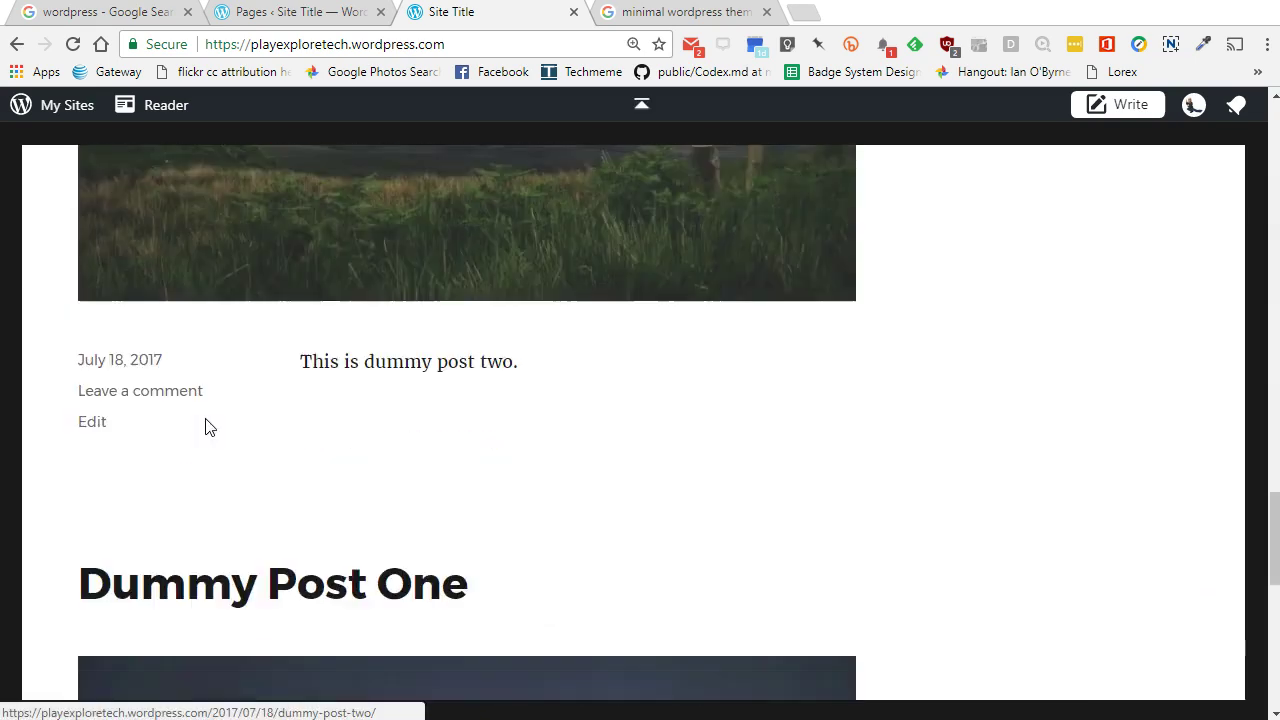
left_click(209, 425)
scroll(210, 428, "down", 2)
scroll(371, 509, "down", 1)
scroll(409, 529, "up", 1)
scroll(409, 529, "down", 1)
scroll(418, 515, "up", 10)
scroll(417, 505, "up", 15)
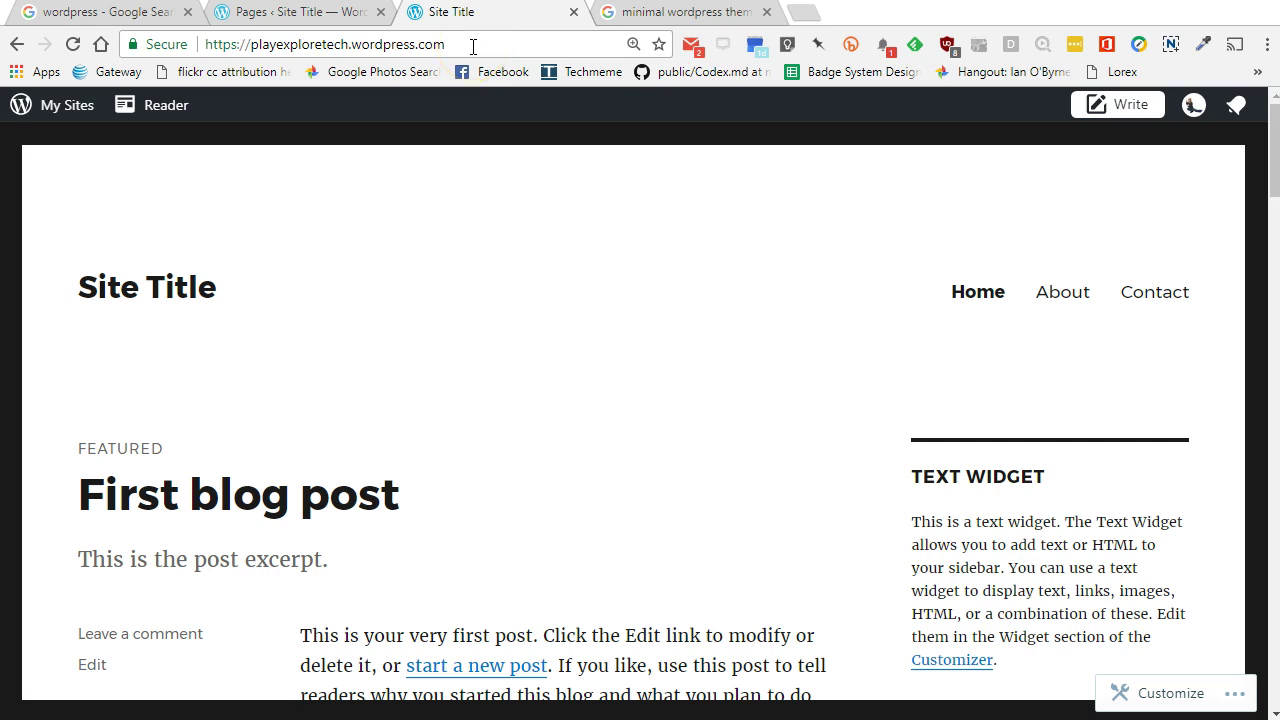
scroll(268, 354, "down", 10)
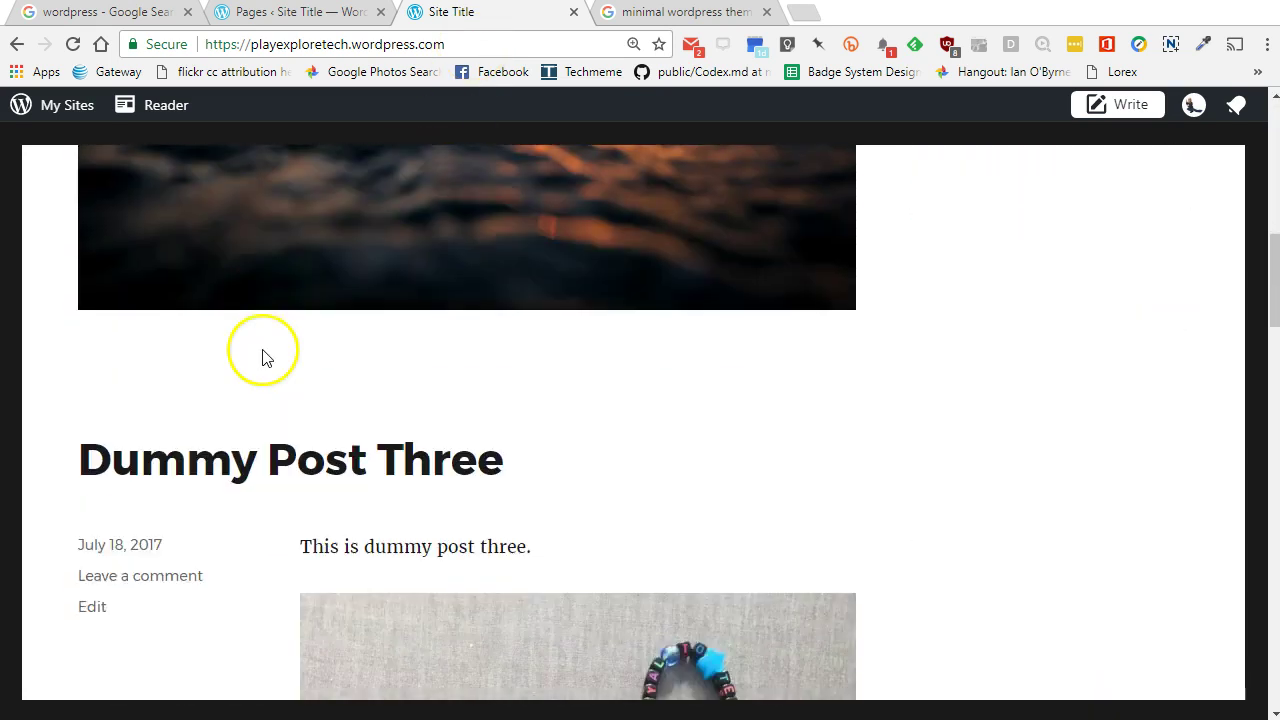
scroll(265, 358, "down", 15)
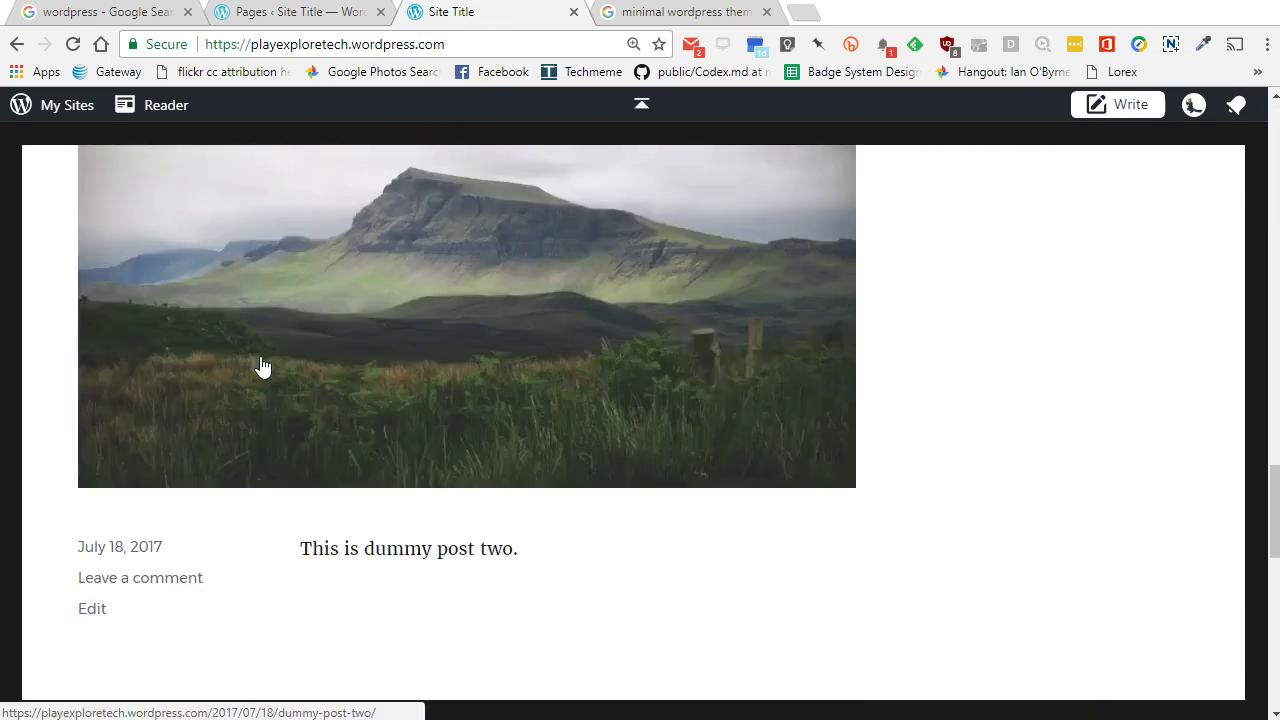
scroll(262, 367, "down", 2)
scroll(260, 371, "up", 7)
- Open Dummy Post Two, examine its single post page down to the reply section, and return to the home page
left_click(251, 387)
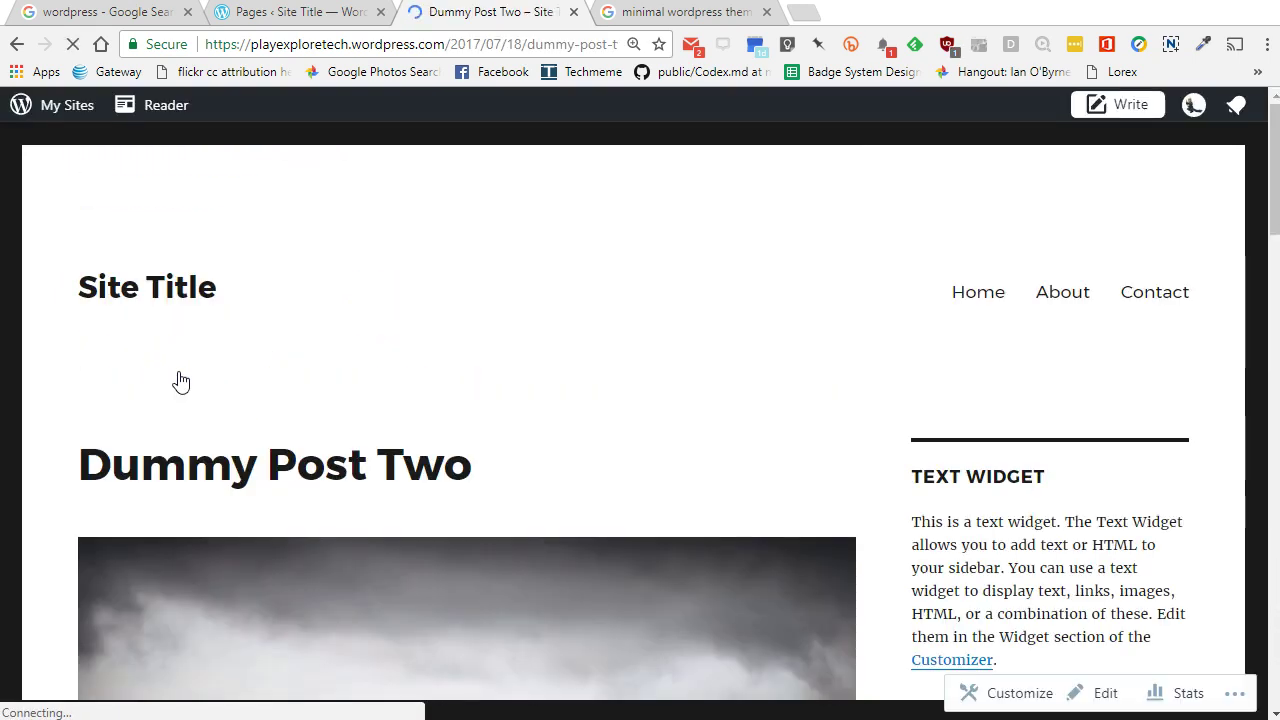
scroll(400, 480, "down", 3)
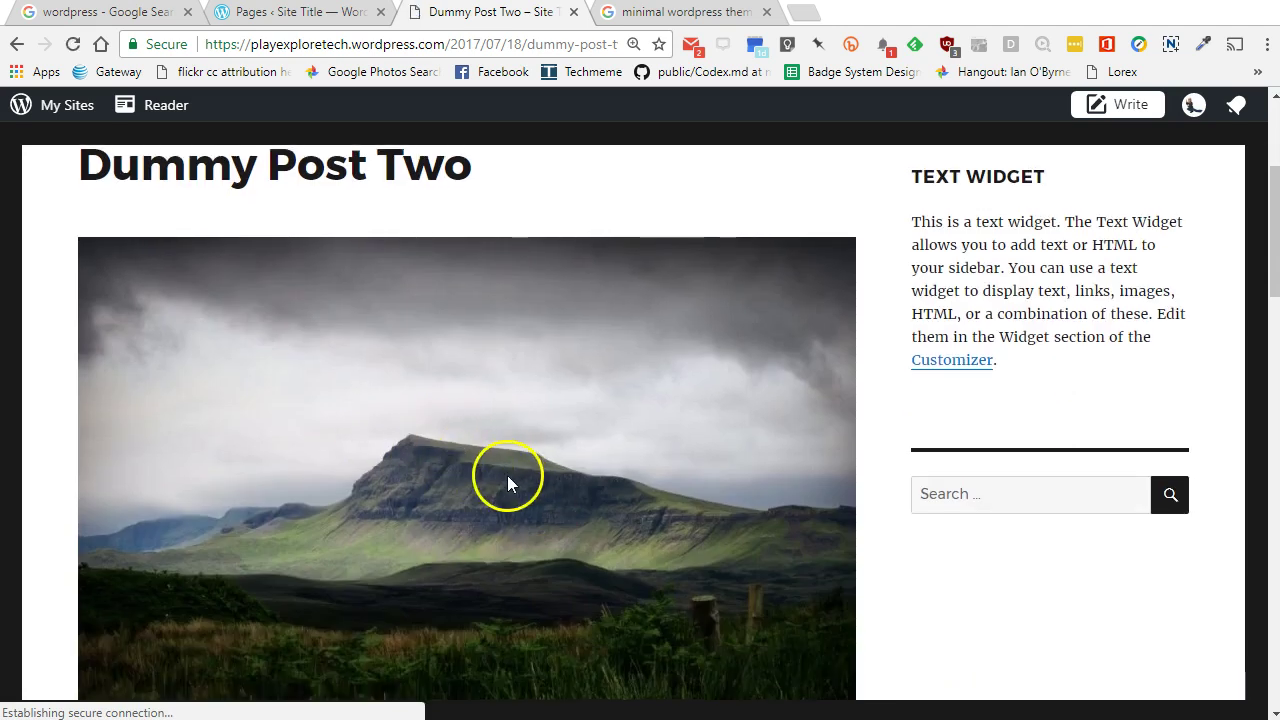
scroll(507, 476, "down", 4)
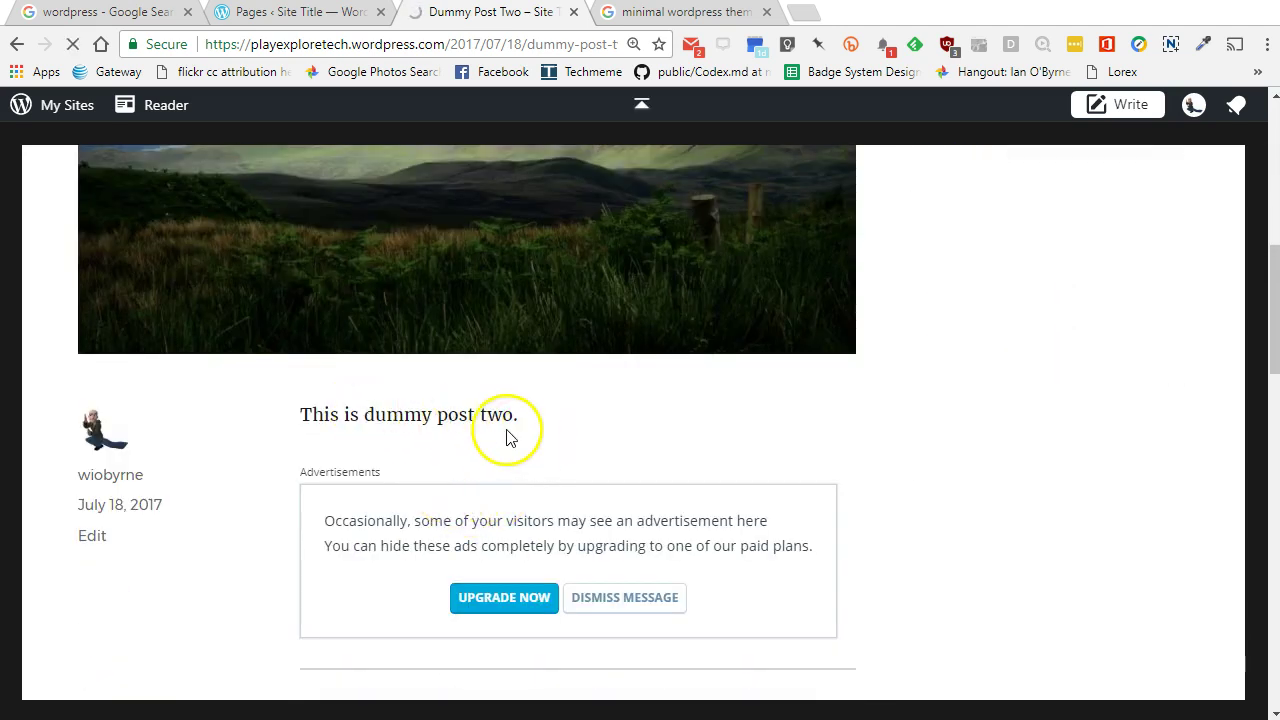
scroll(471, 429, "down", 7)
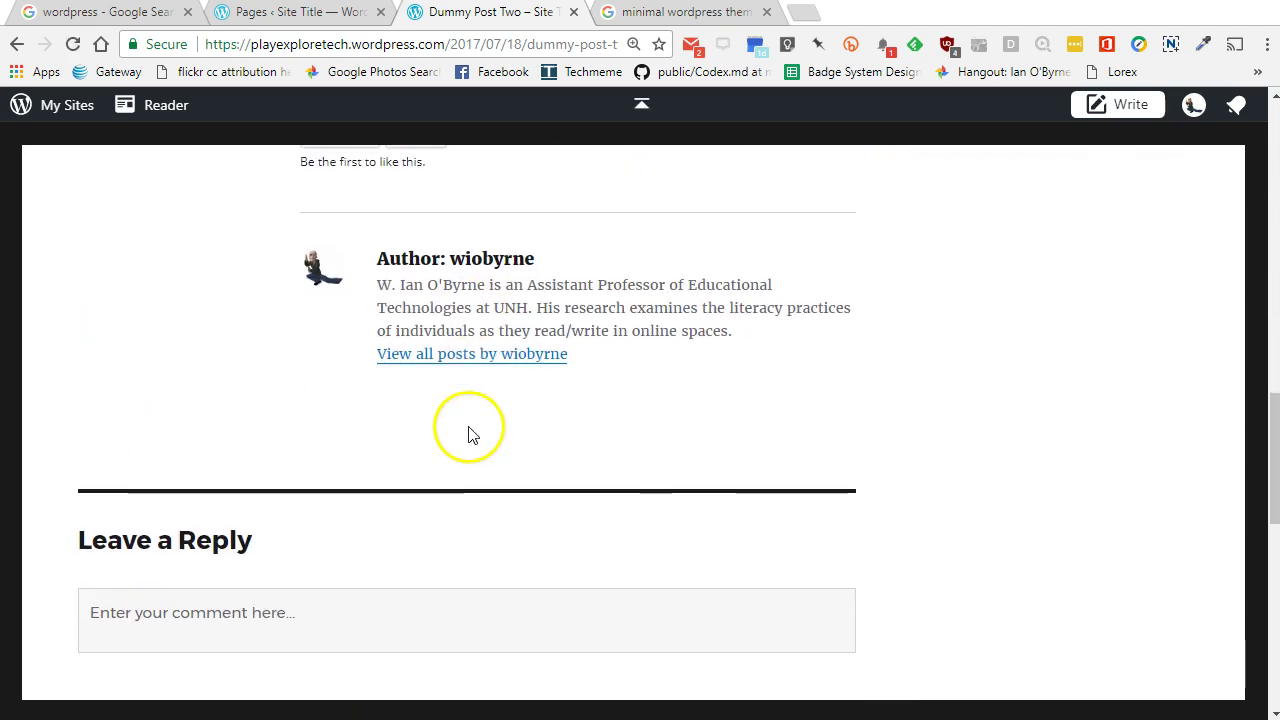
scroll(443, 434, "up", 14)
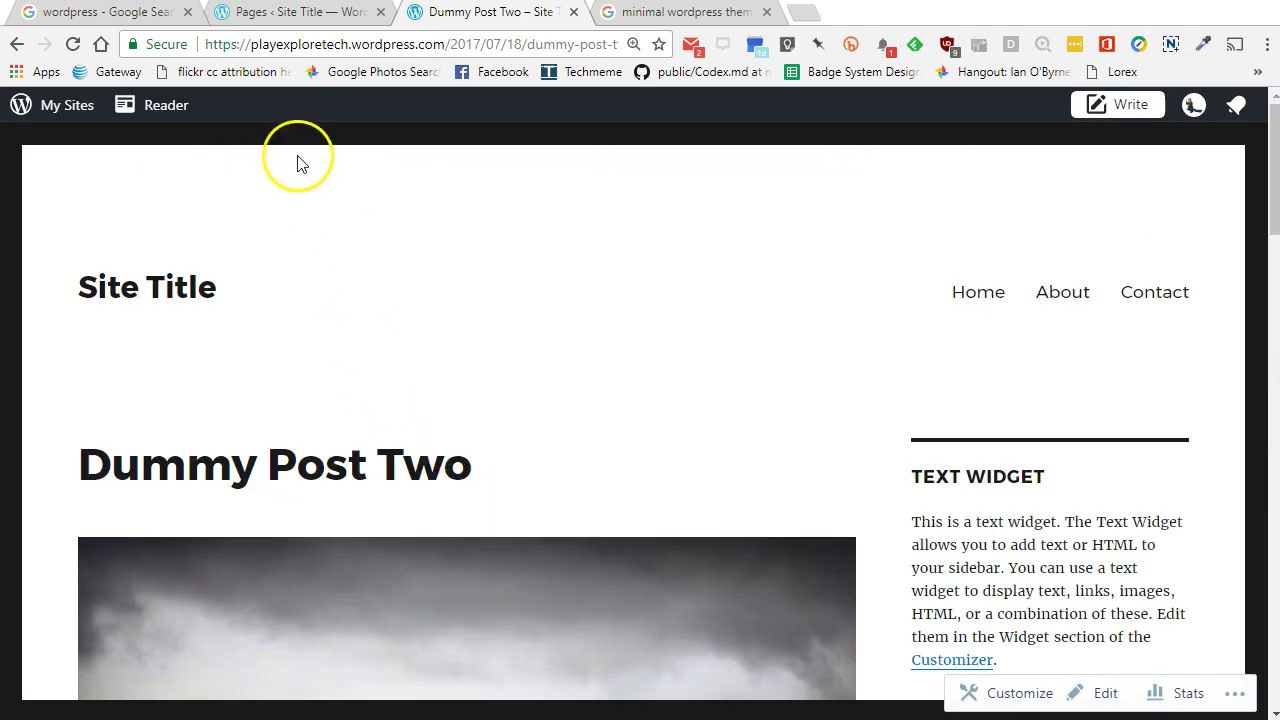
left_click(178, 286)
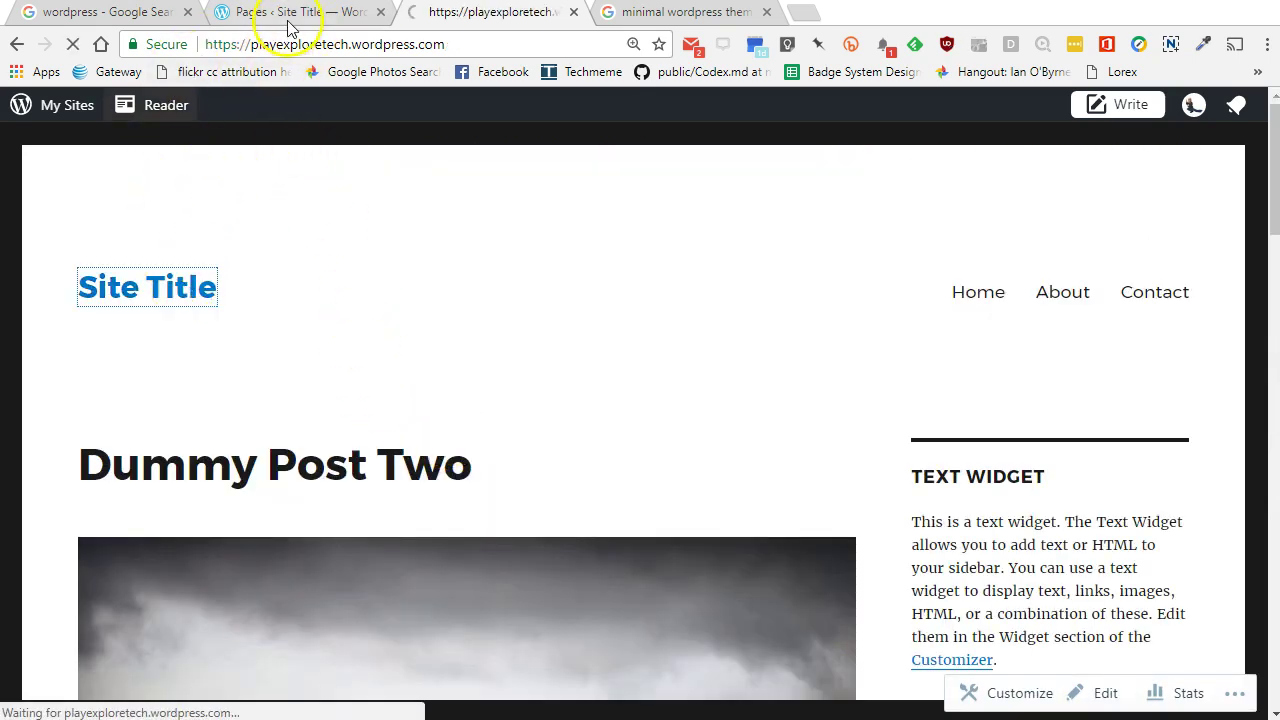
- Switch to the WordPress.com dashboard and browse the available themes for the site
left_click(288, 18)
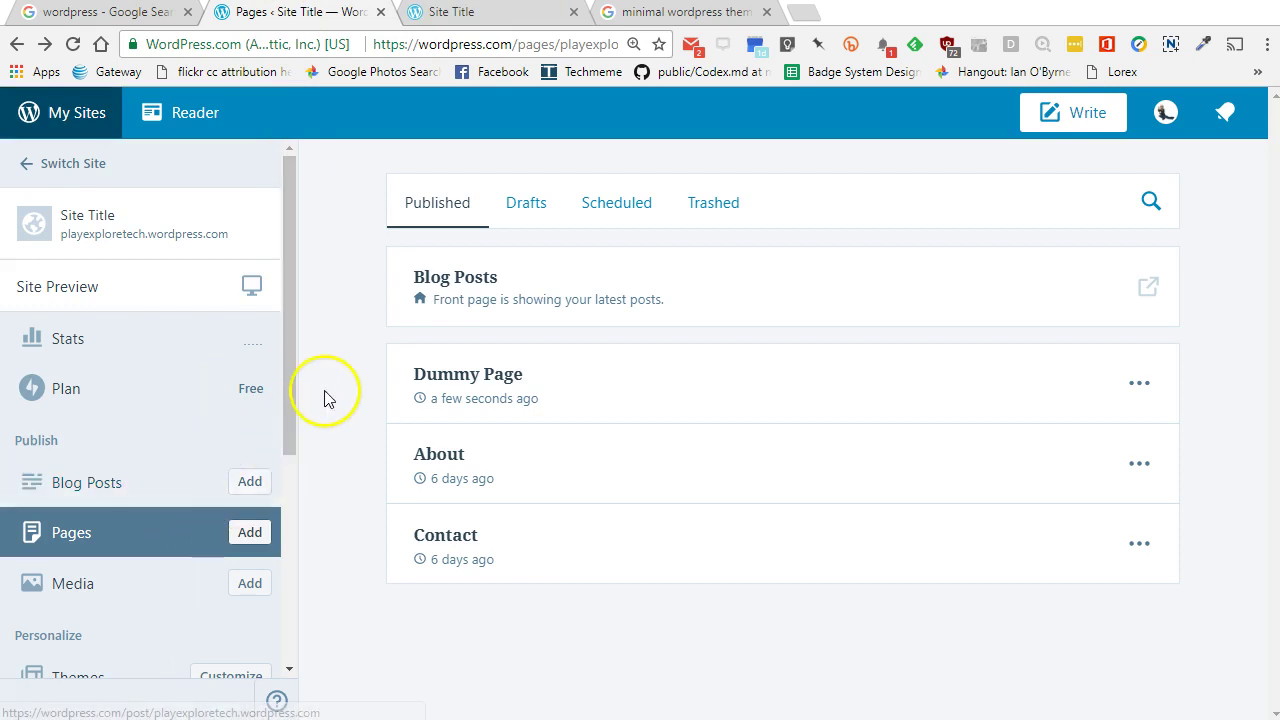
scroll(123, 580, "down", 2)
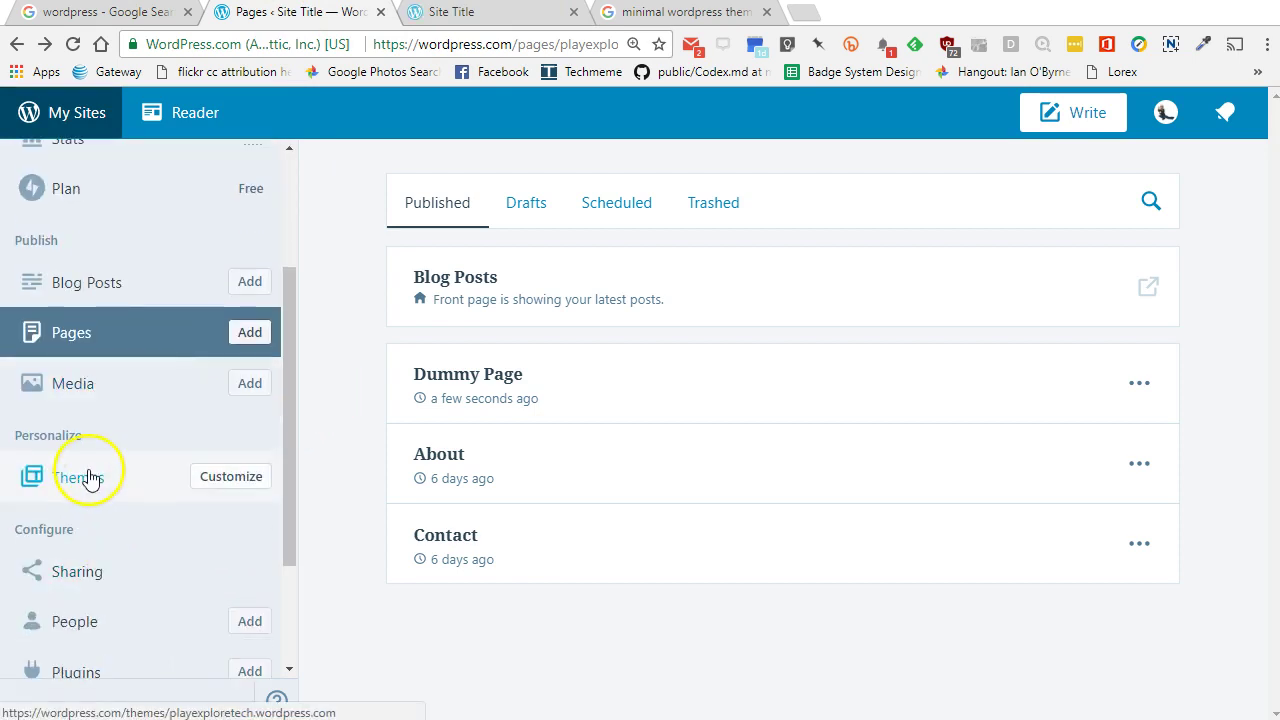
left_click(235, 456)
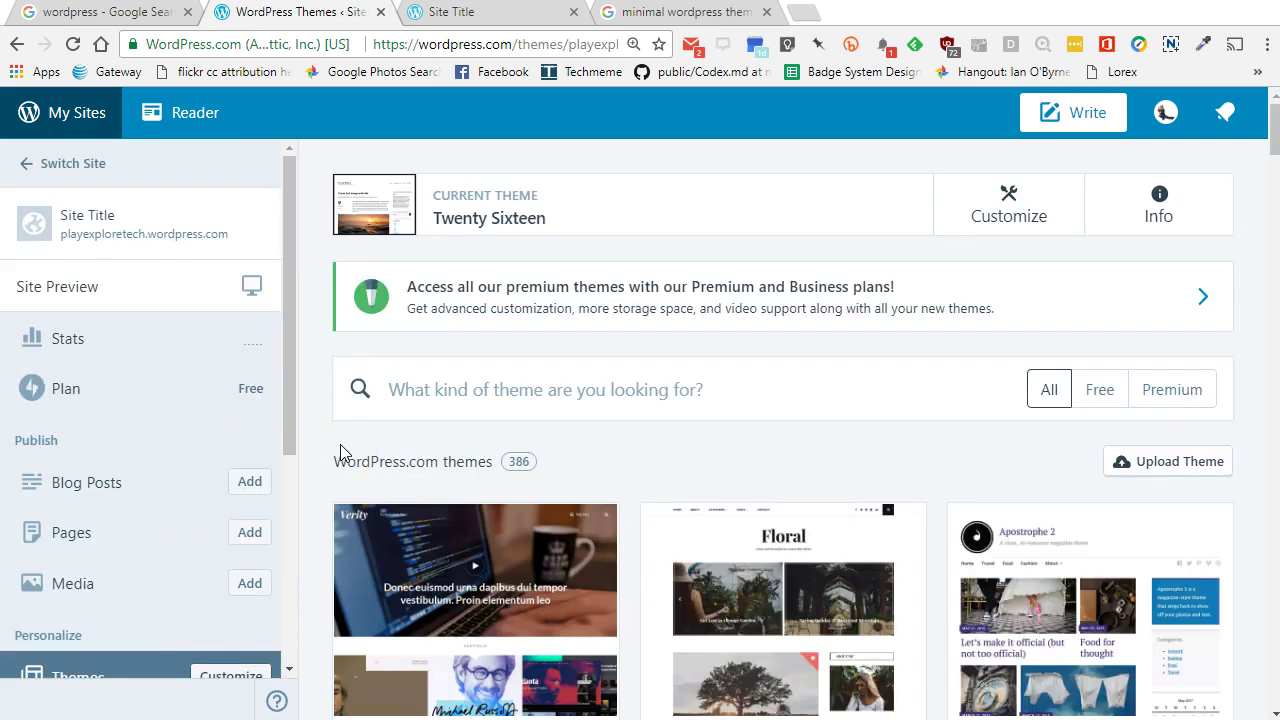
scroll(340, 453, "down", 1)
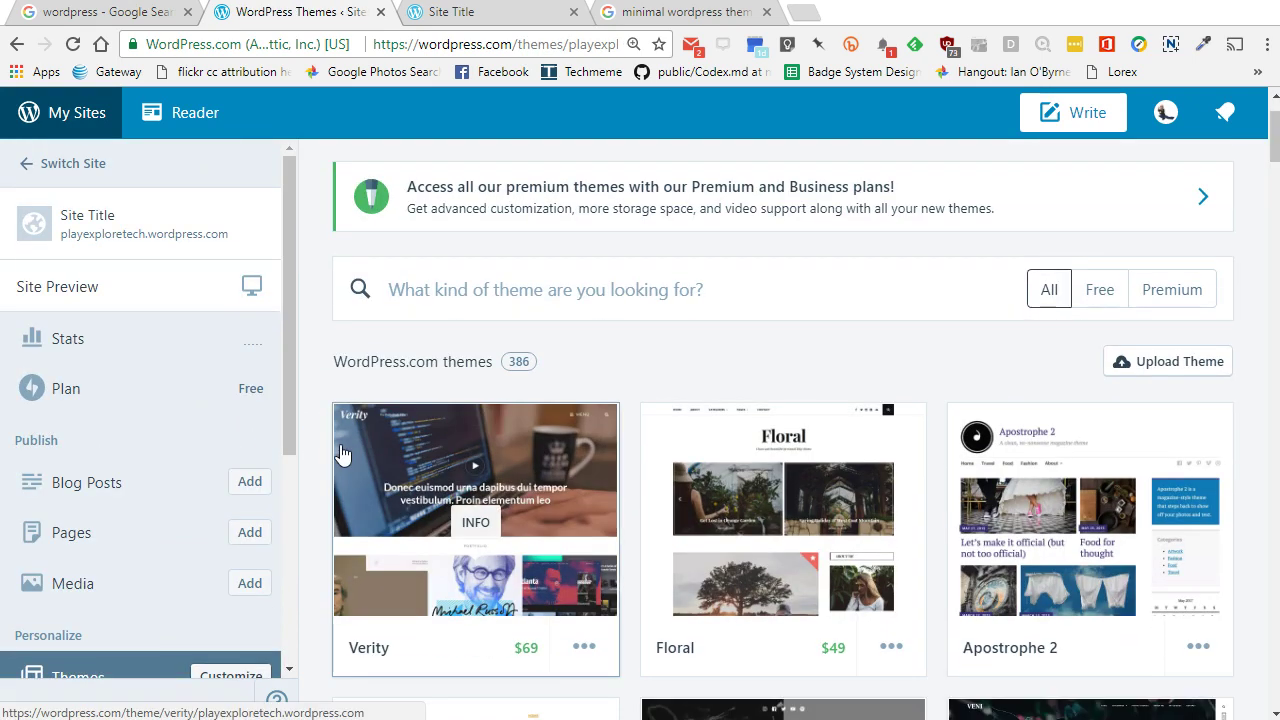
scroll(340, 453, "down", 4)
scroll(335, 452, "up", 3)
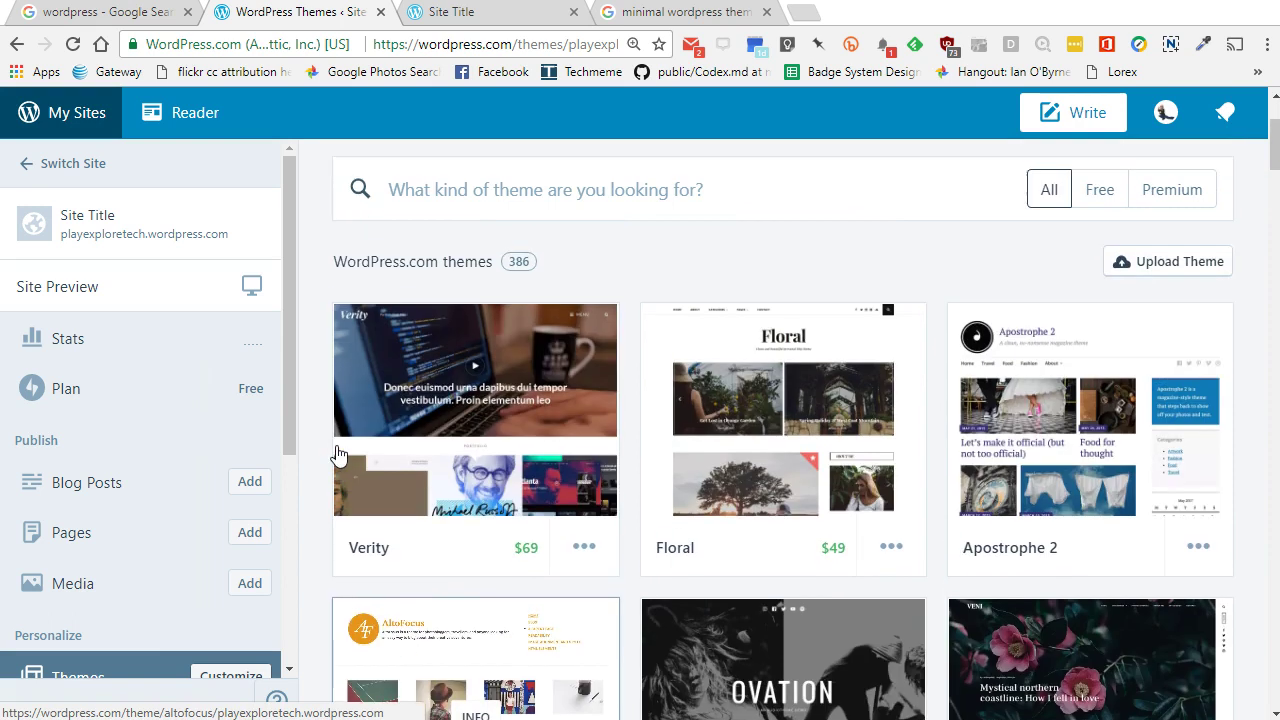
- Activate the free Apostrophe 2 theme and visit the site with it, dismissing the site notice
left_click(1097, 431)
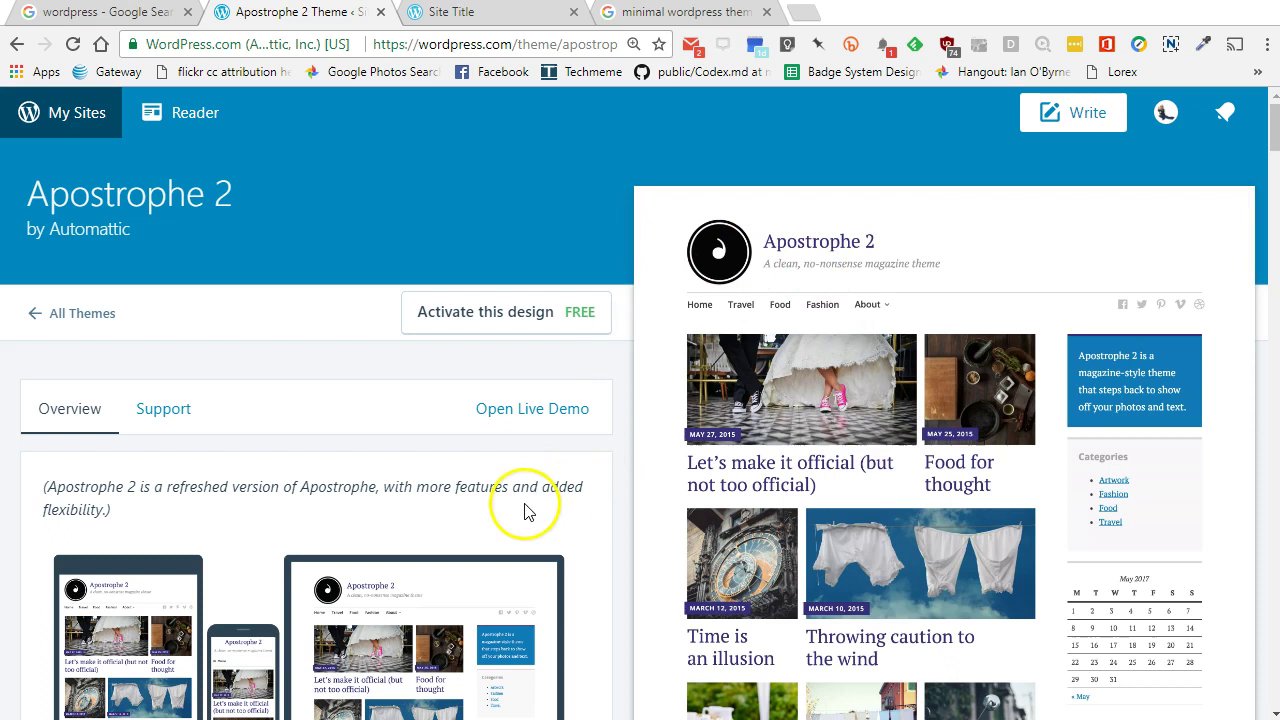
left_click(497, 318)
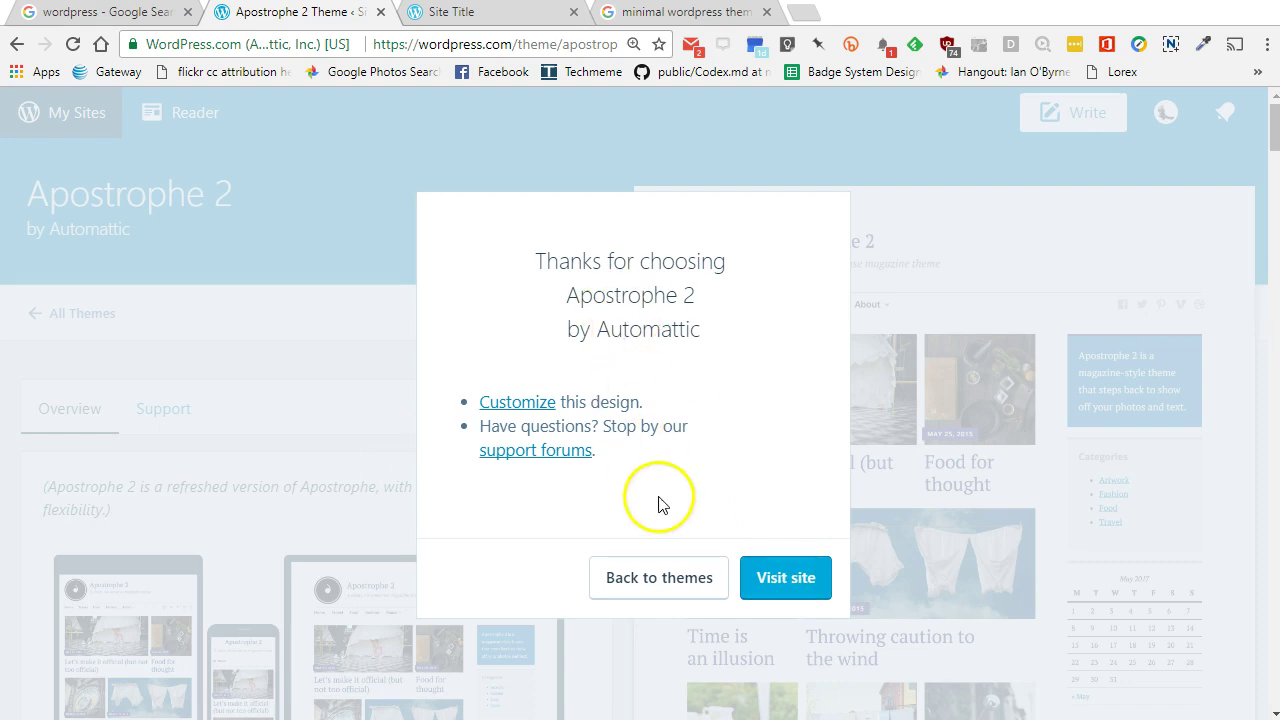
left_click(760, 580)
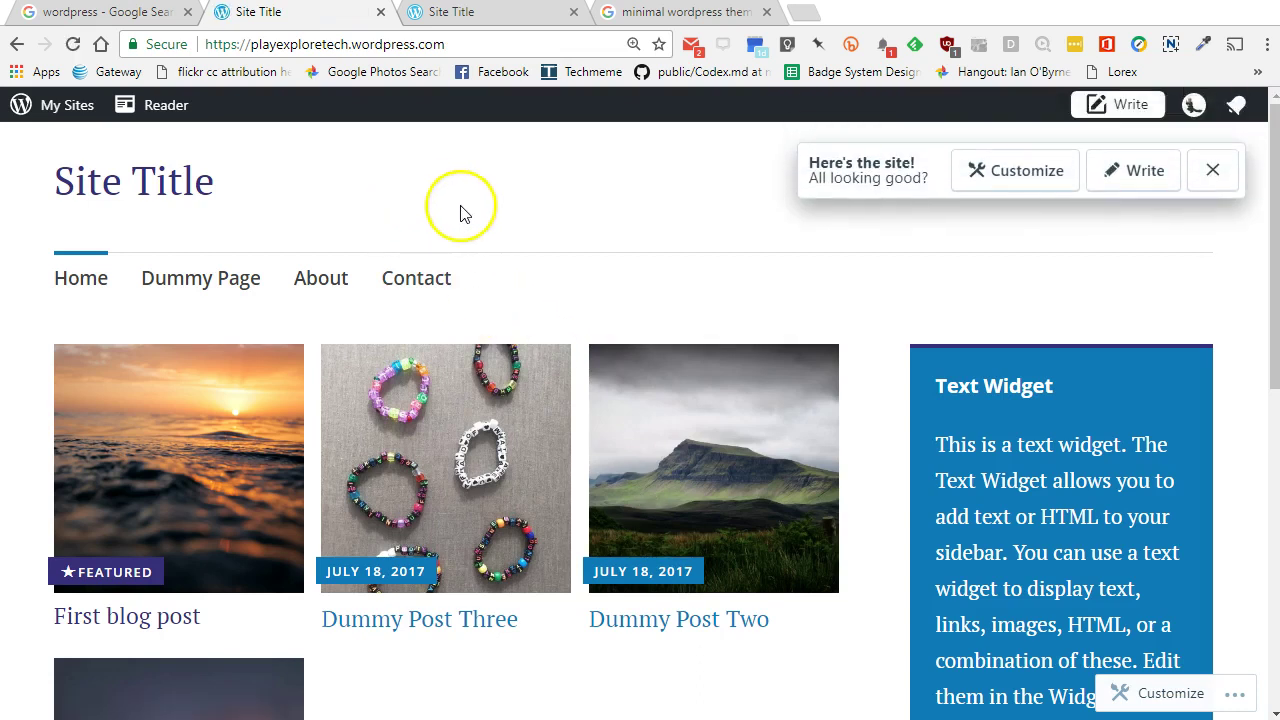
left_click(1212, 170)
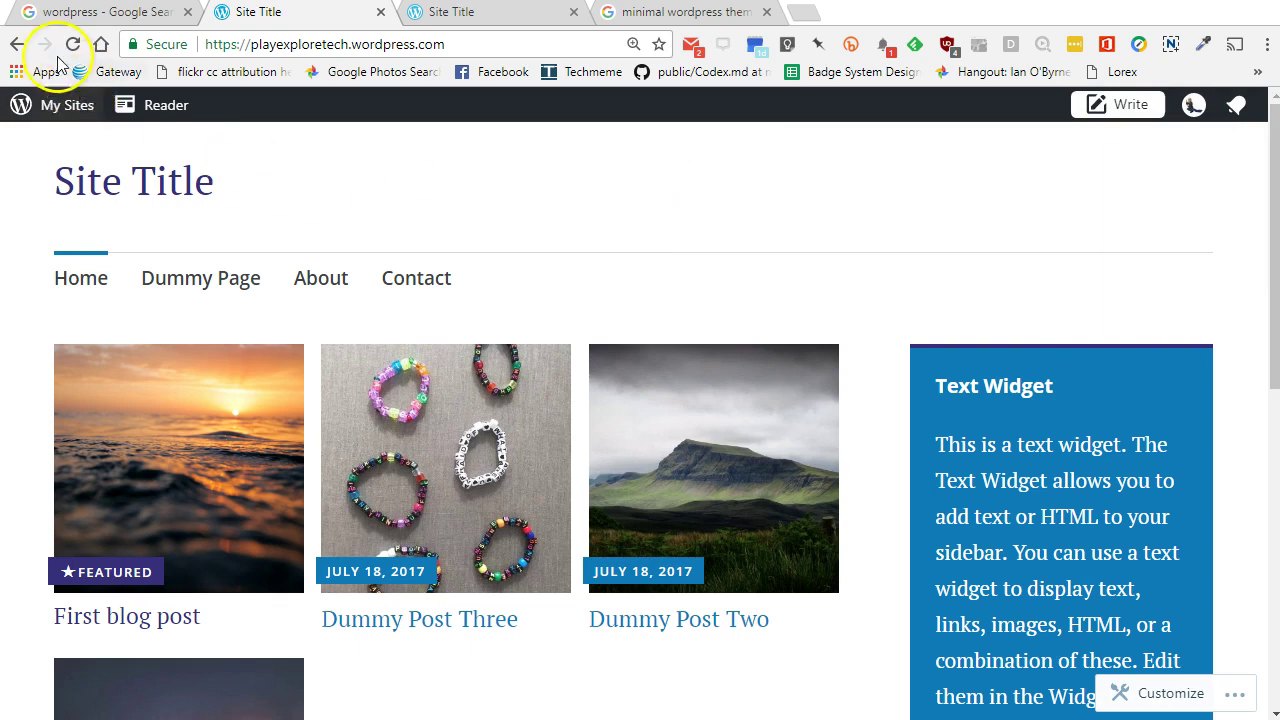
- Go back from the live site to the list of all themes in the dashboard
left_click(18, 45)
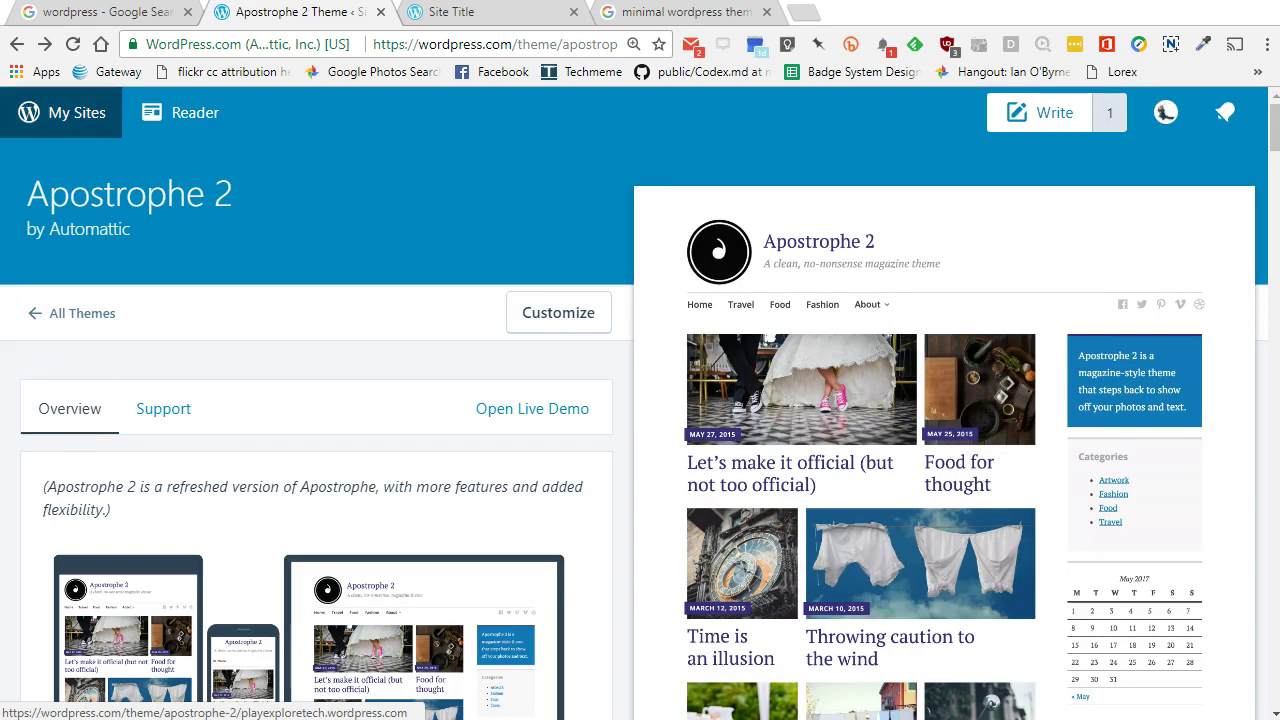
left_click(52, 313)
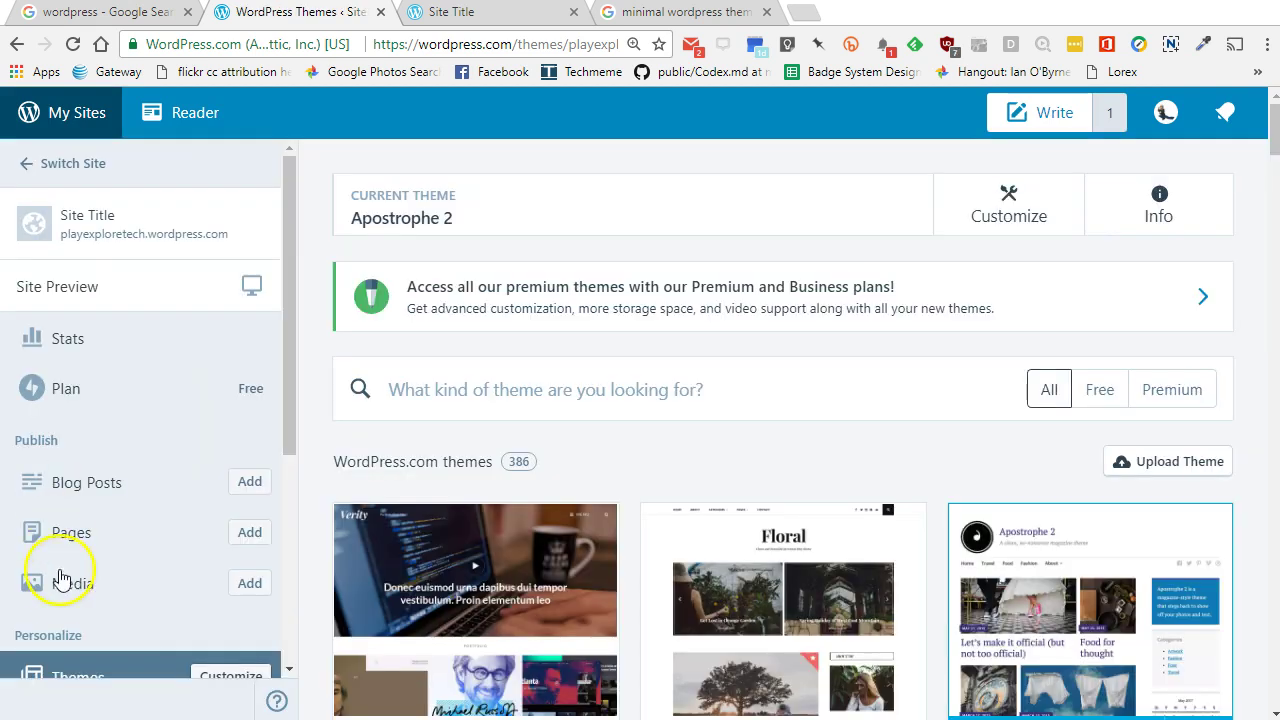
scroll(70, 578, "down", 2)
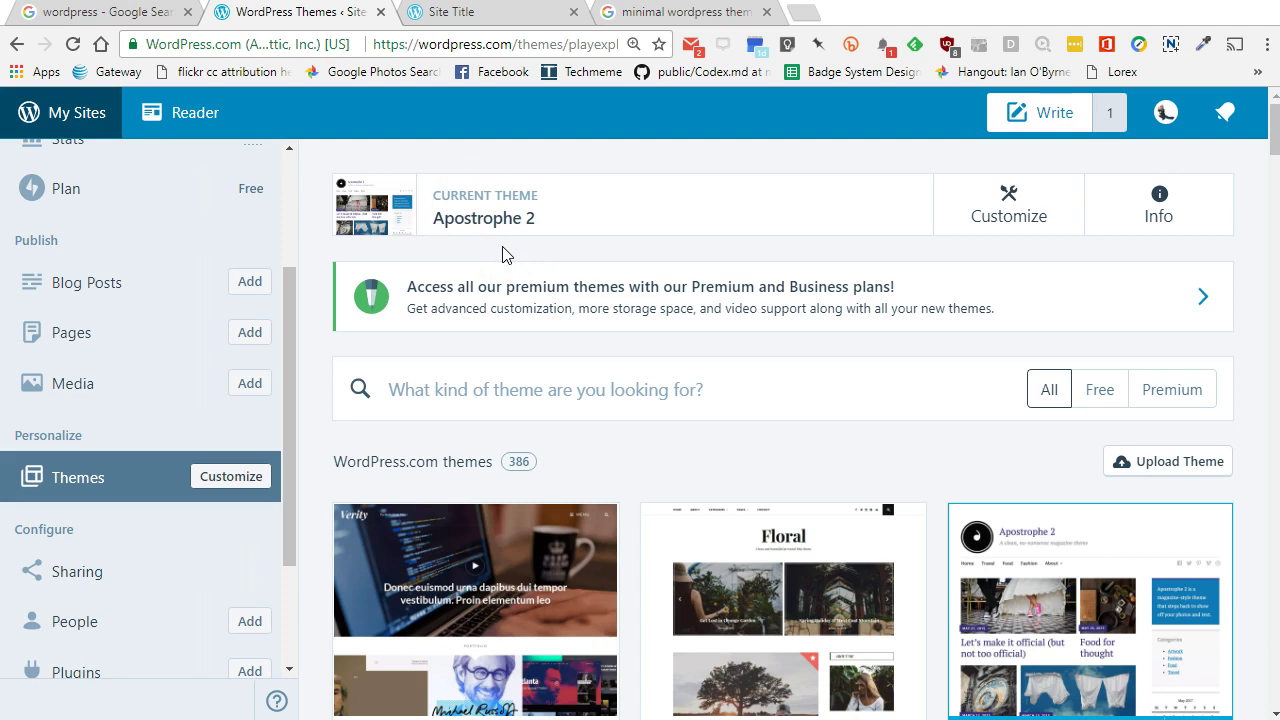
- Close the Google search for minimal WordPress themes and look over the home page in the other live site tab
left_click(538, 14)
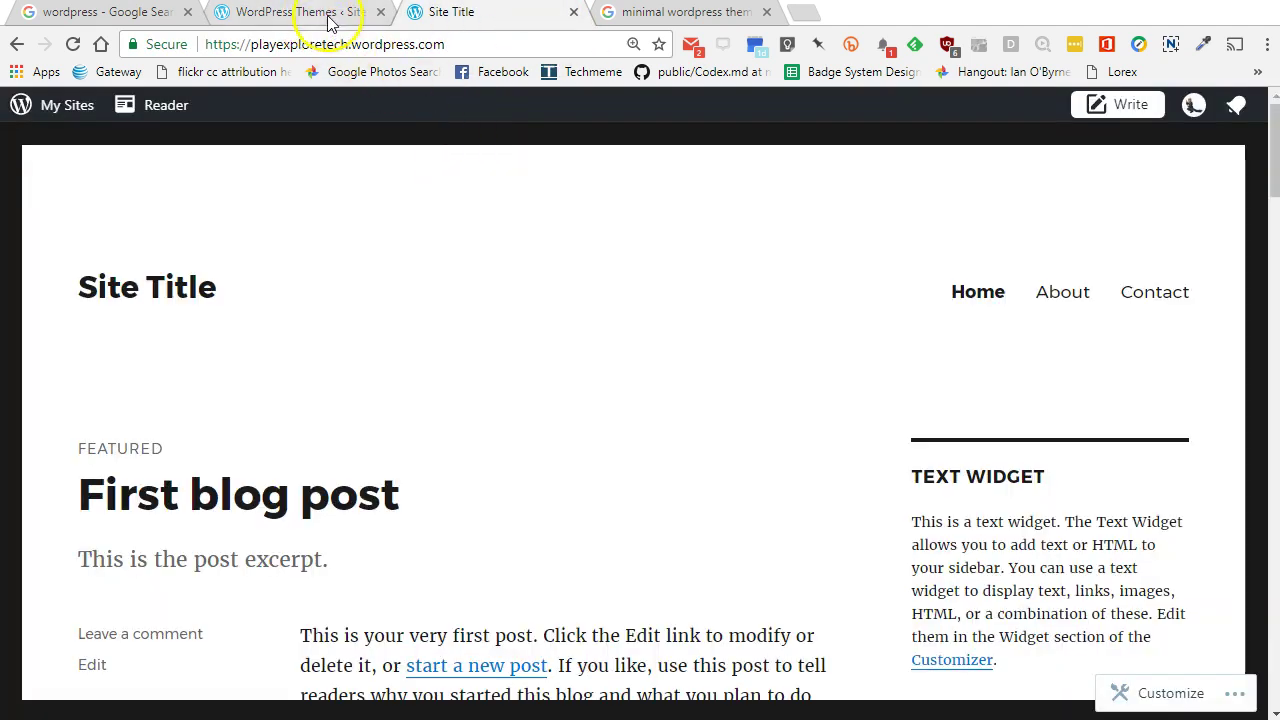
left_click(767, 12)
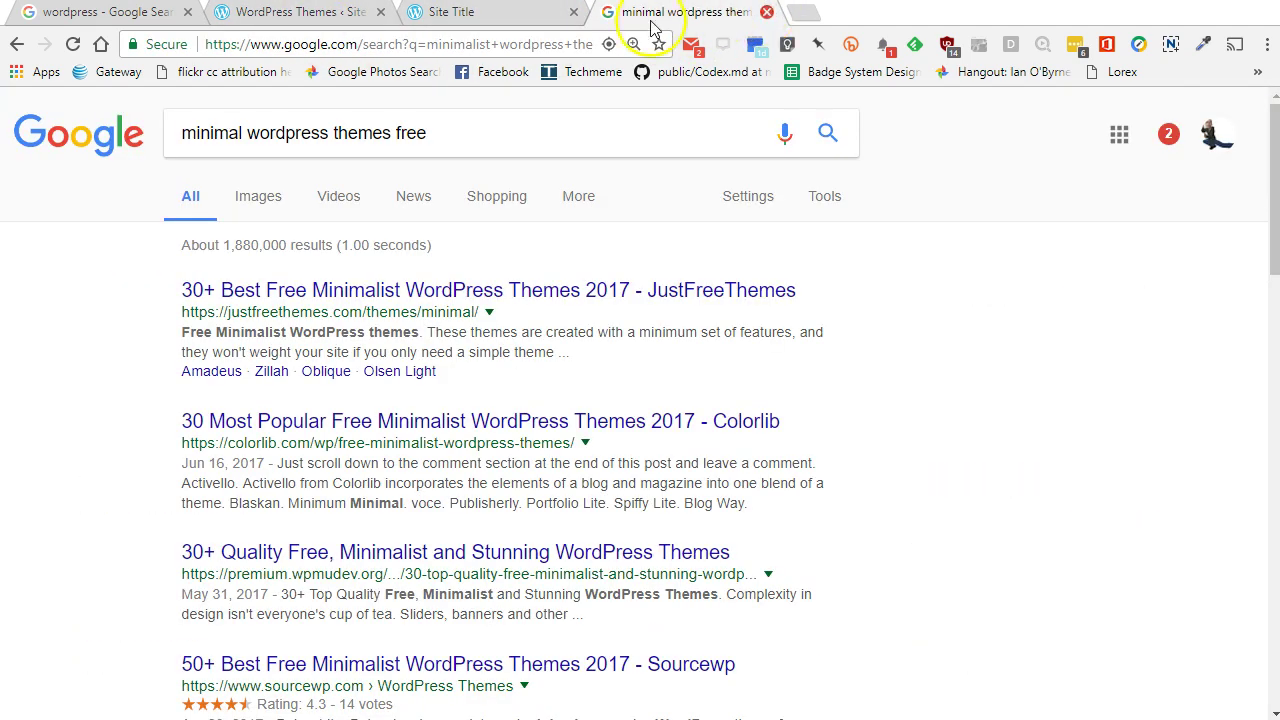
key("ctrl+w")
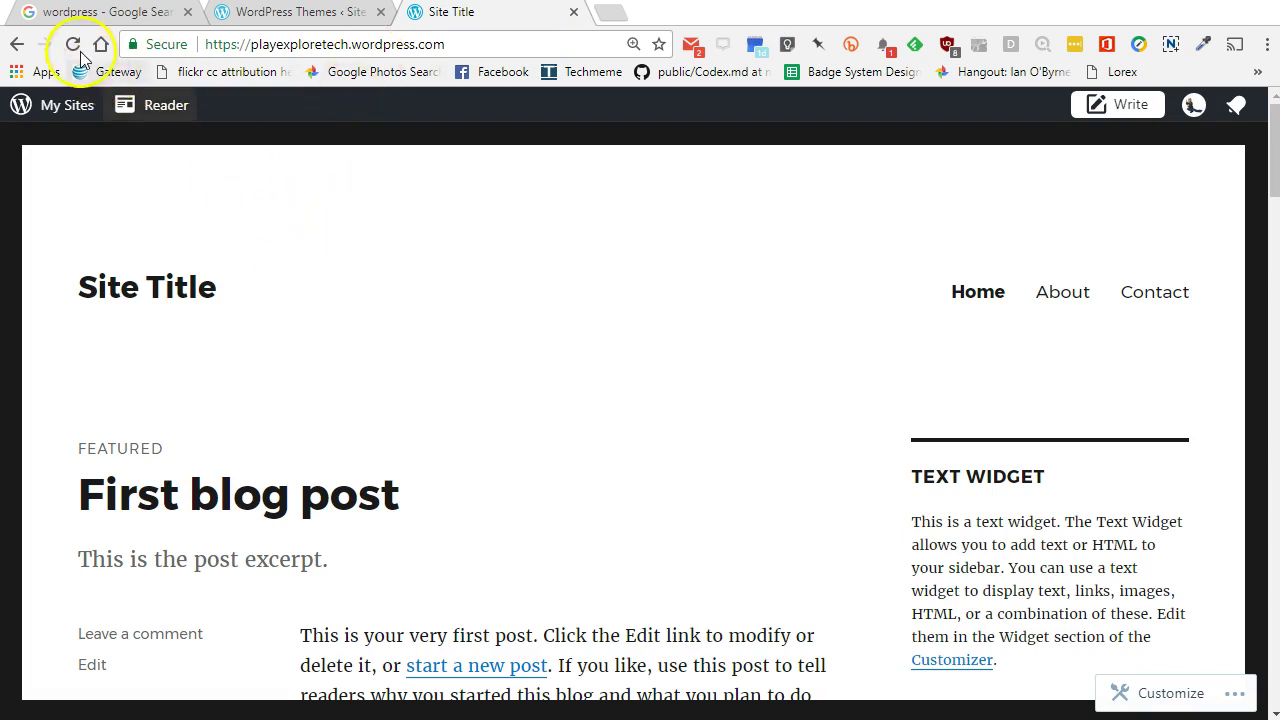
scroll(465, 420, "down", 12)
scroll(465, 420, "up", 12)
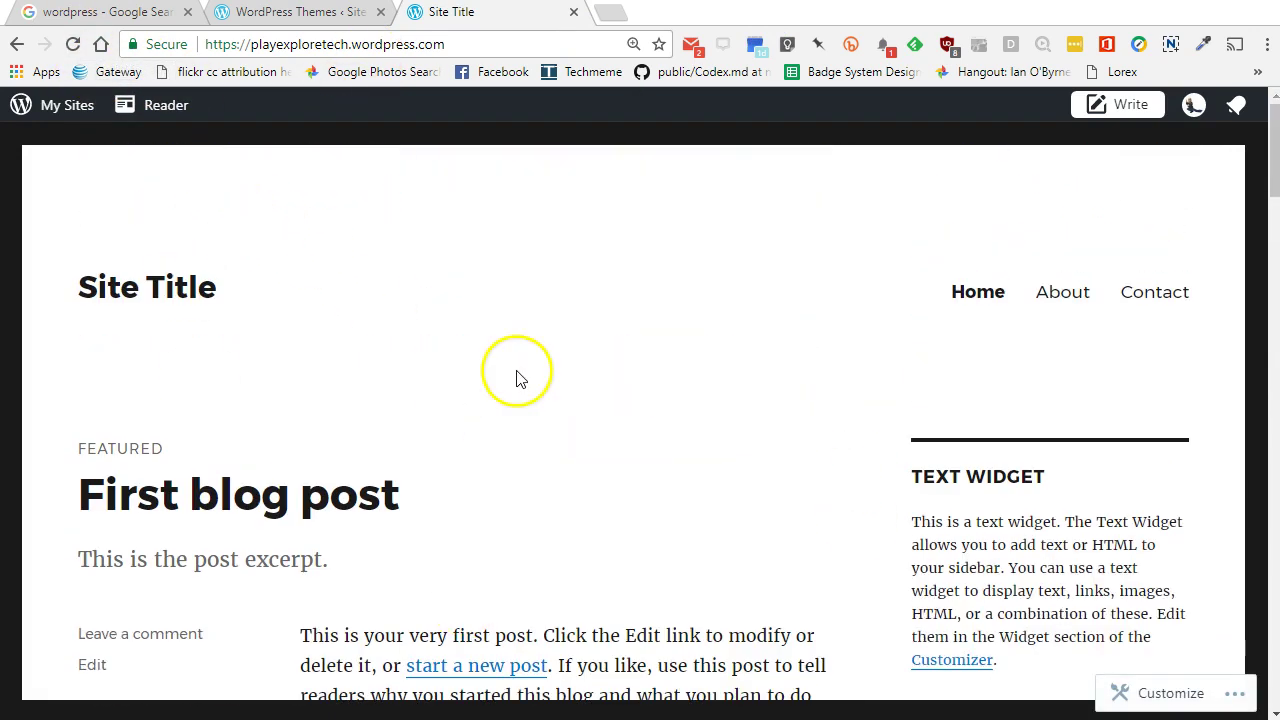
- Reload the live site and look over the home page's posts and sidebar in the Apostrophe 2 theme
left_click(74, 45)
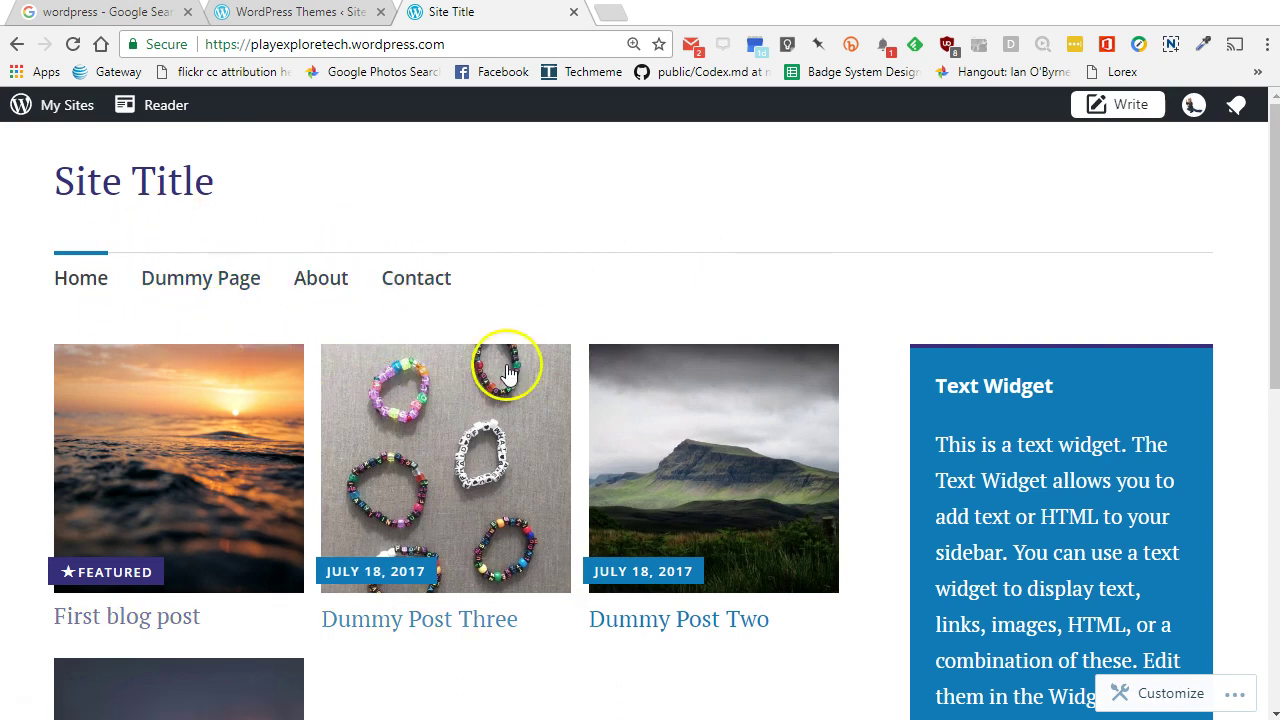
scroll(634, 371, "down", 1)
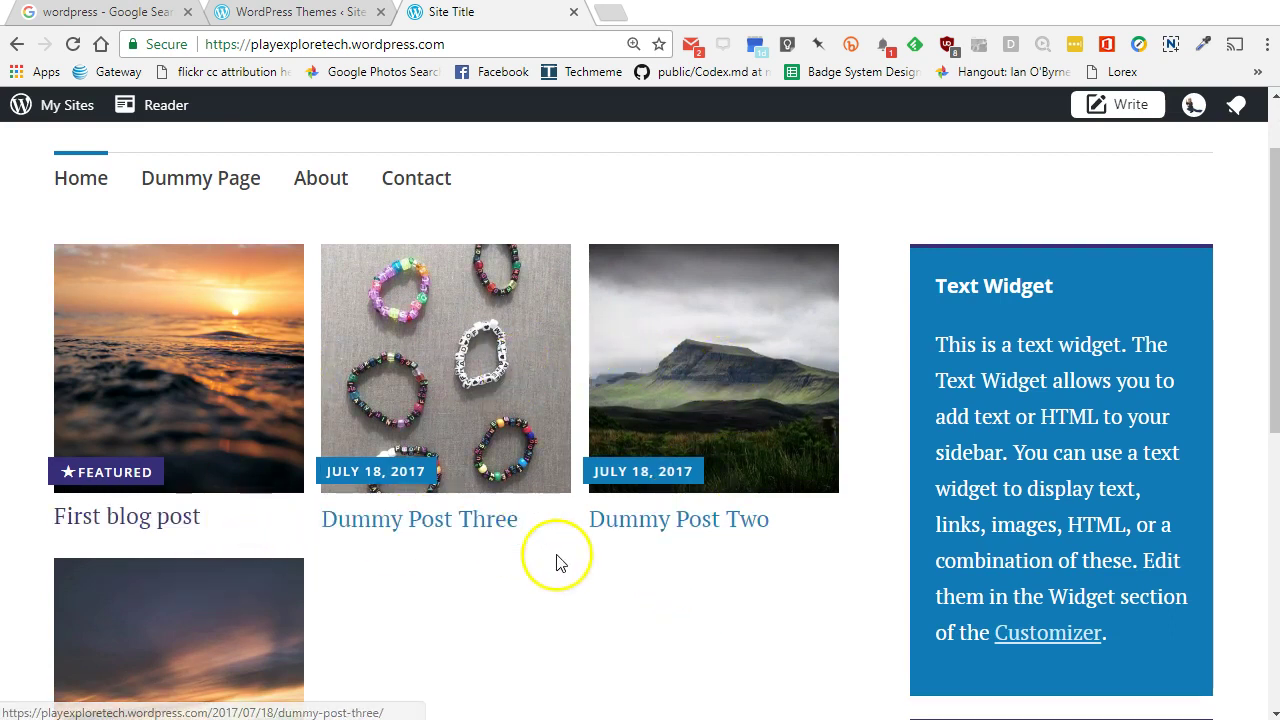
scroll(594, 608, "down", 1)
scroll(1079, 250, "down", 5)
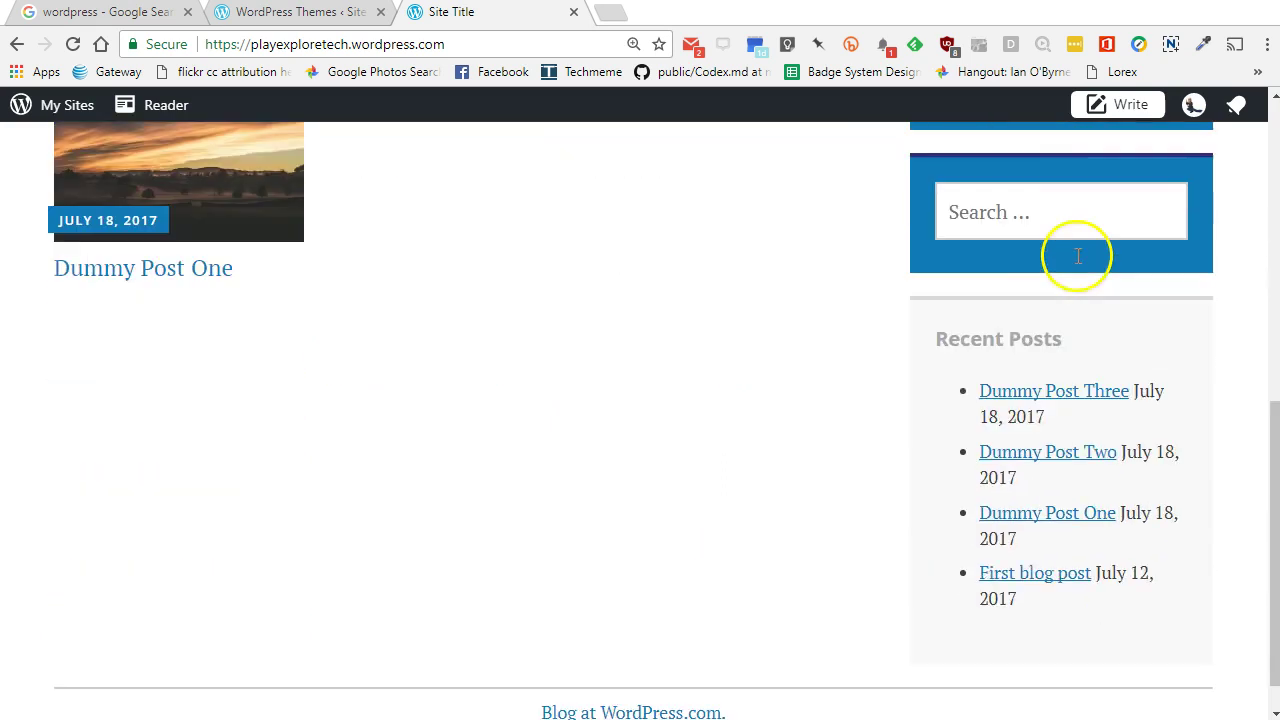
scroll(1080, 334, "up", 6)
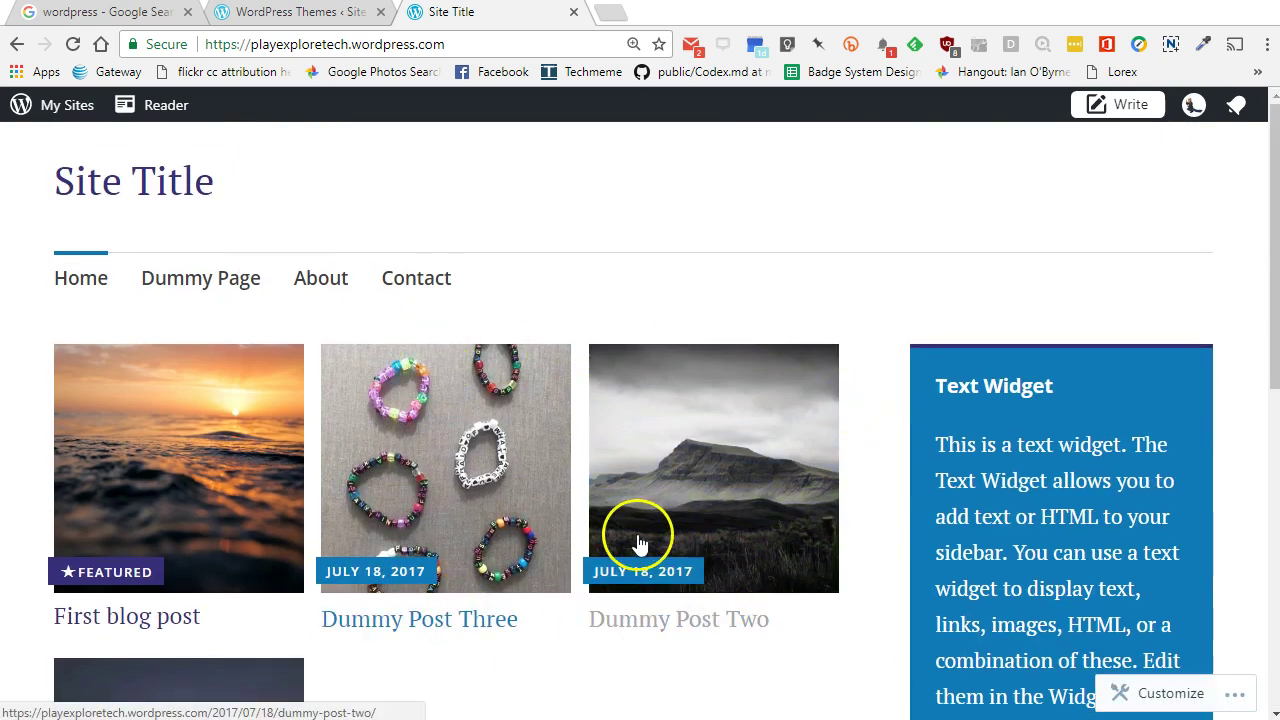
- Open Dummy Post Three on the live site and look over its title, text and image
left_click(458, 634)
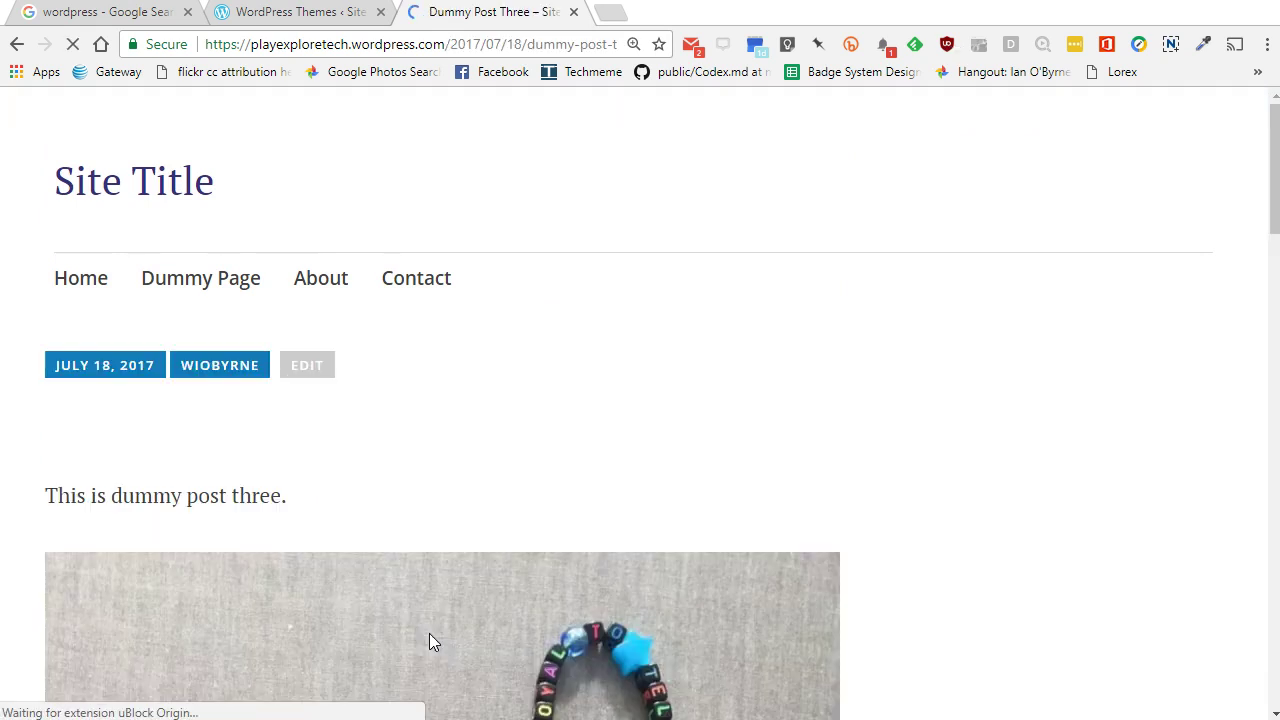
double_click(140, 495)
left_click_drag(202, 497, 243, 493)
left_click(245, 497)
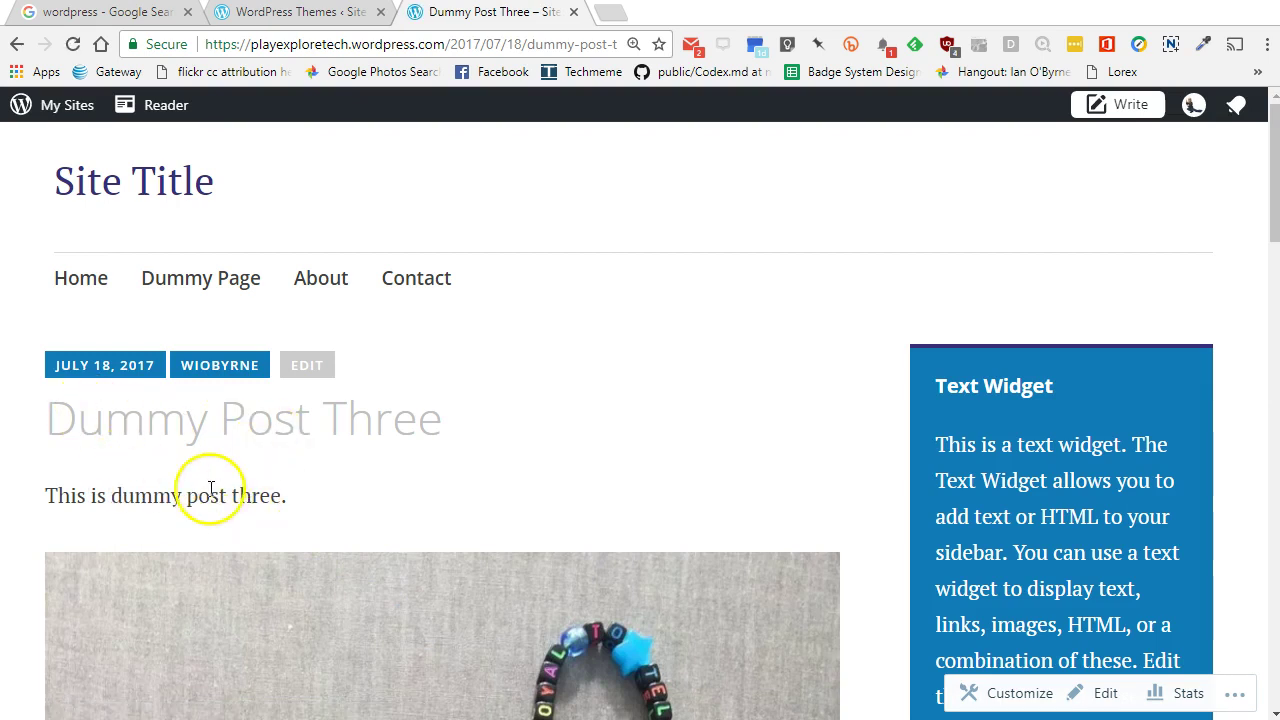
scroll(209, 490, "down", 10)
scroll(432, 506, "up", 9)
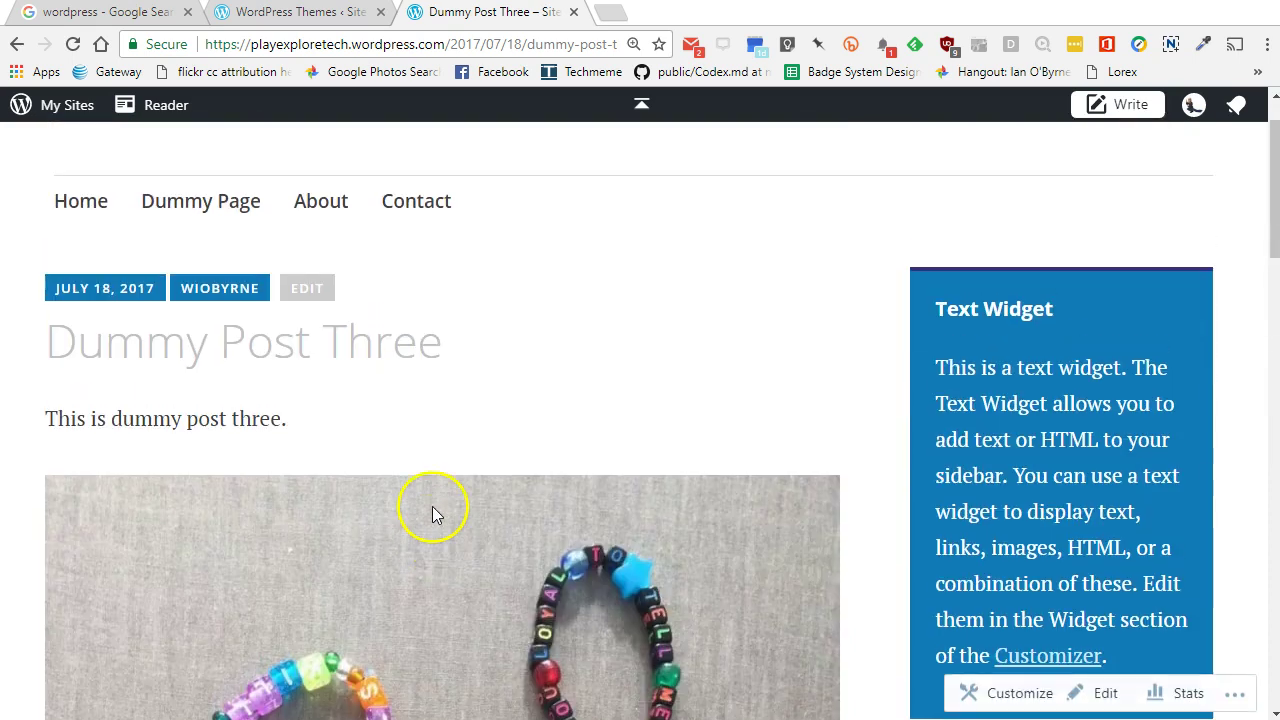
scroll(433, 514, "up", 1)
- Switch to the WordPress.com themes list, activate the free Intergalactic 2 theme and return to the theme overview
left_click(295, 12)
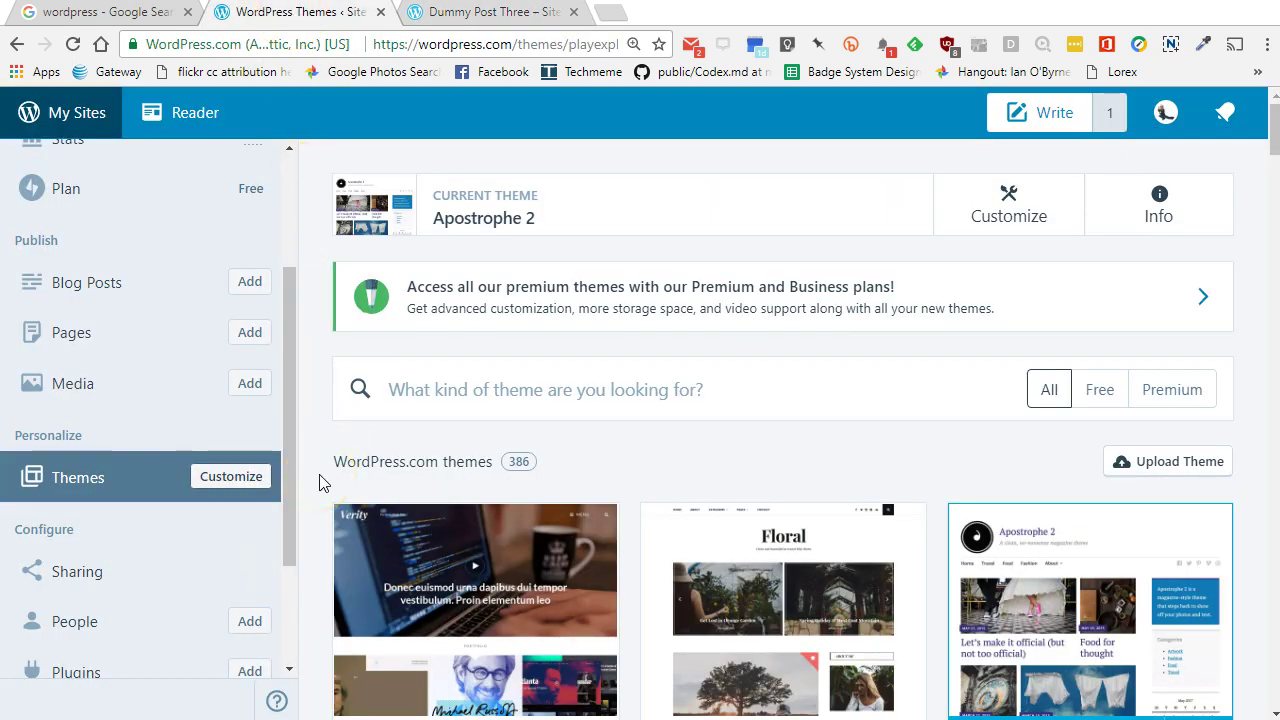
scroll(308, 500, "down", 4)
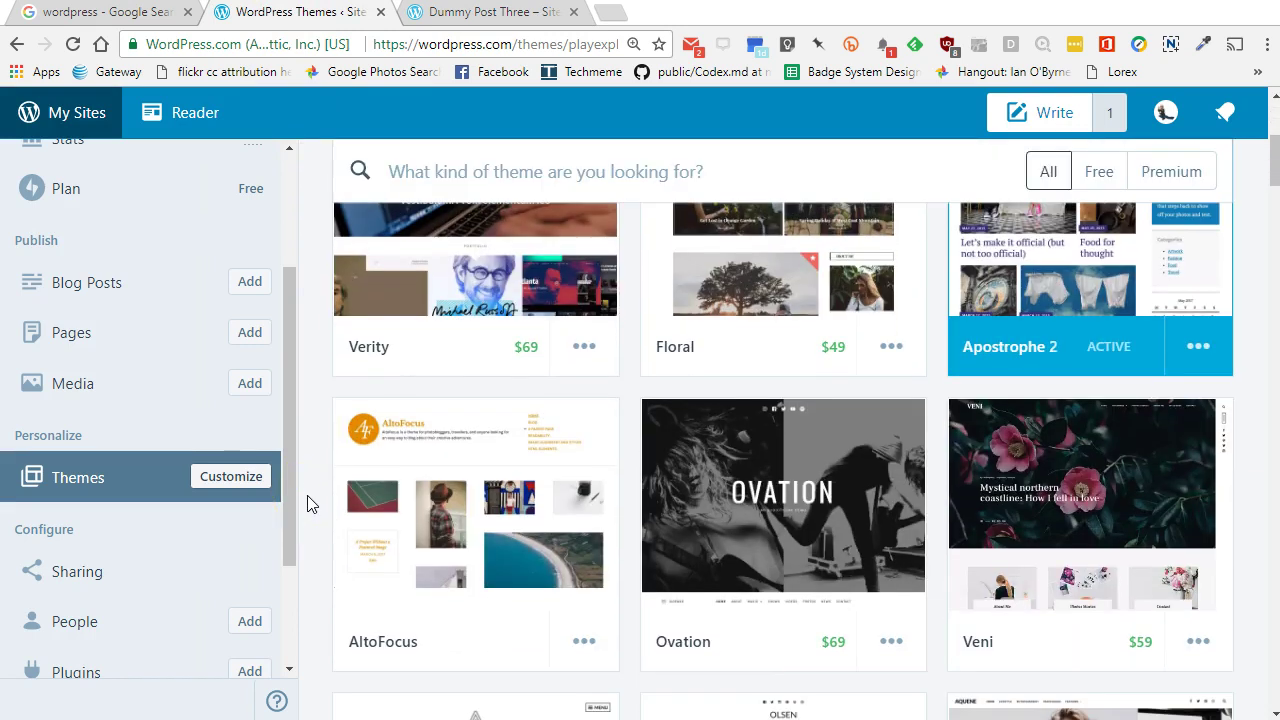
scroll(308, 503, "down", 4)
scroll(308, 503, "down", 1)
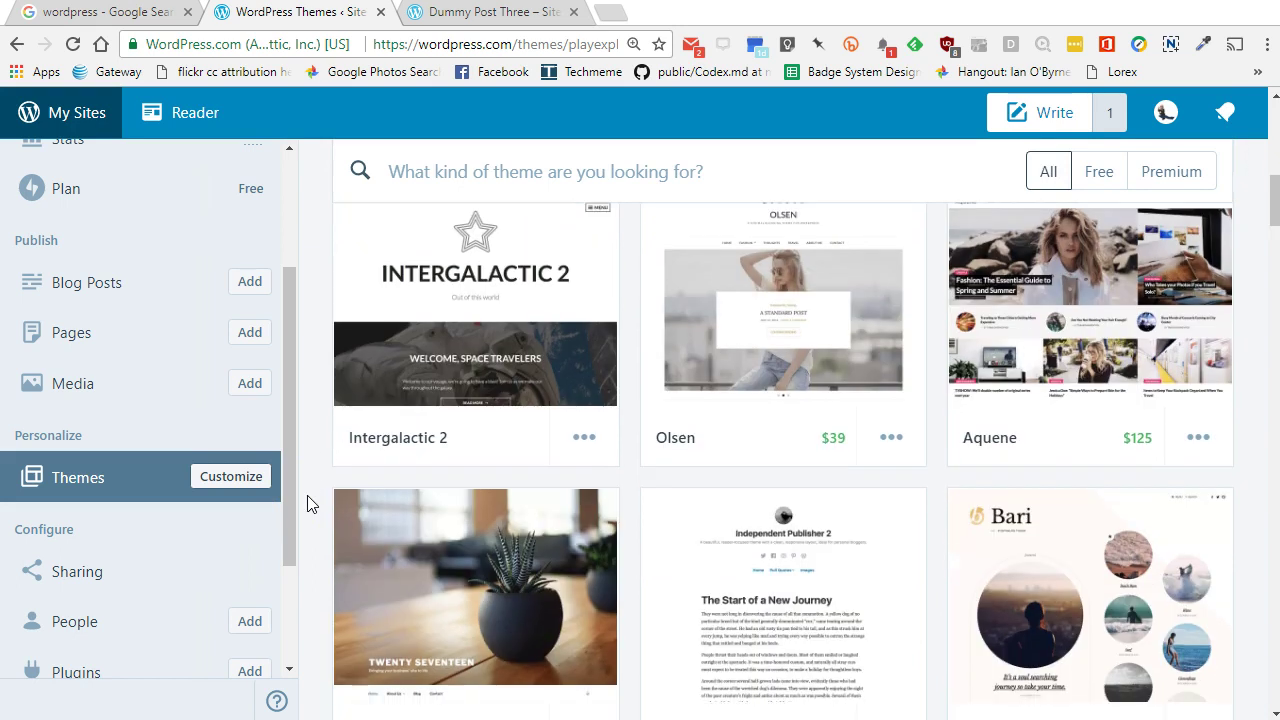
mouse_move(446, 330)
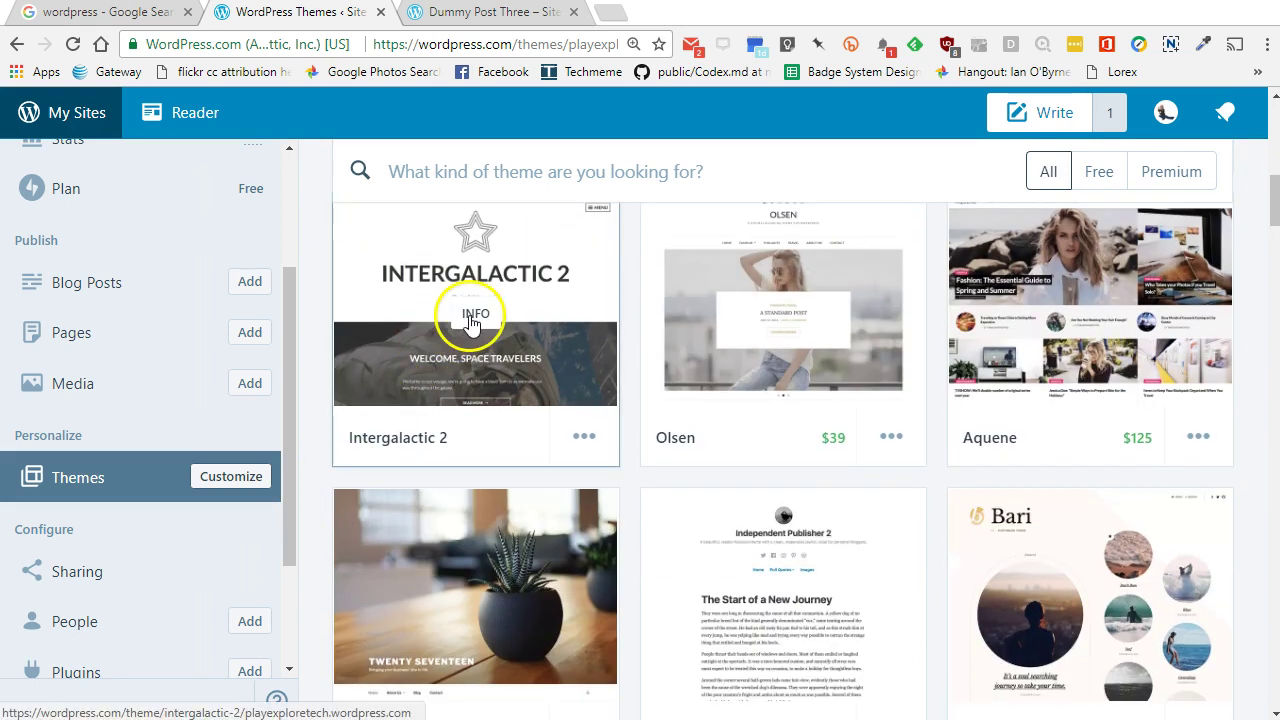
left_click(584, 438)
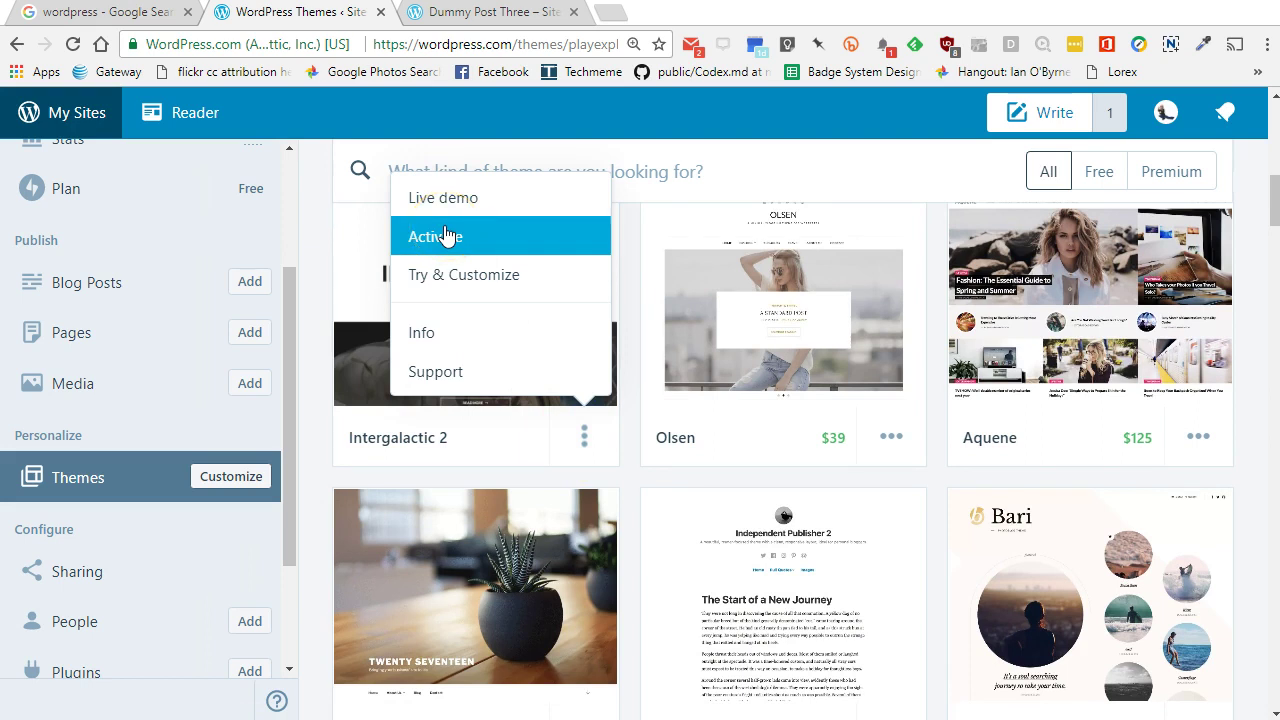
left_click(446, 235)
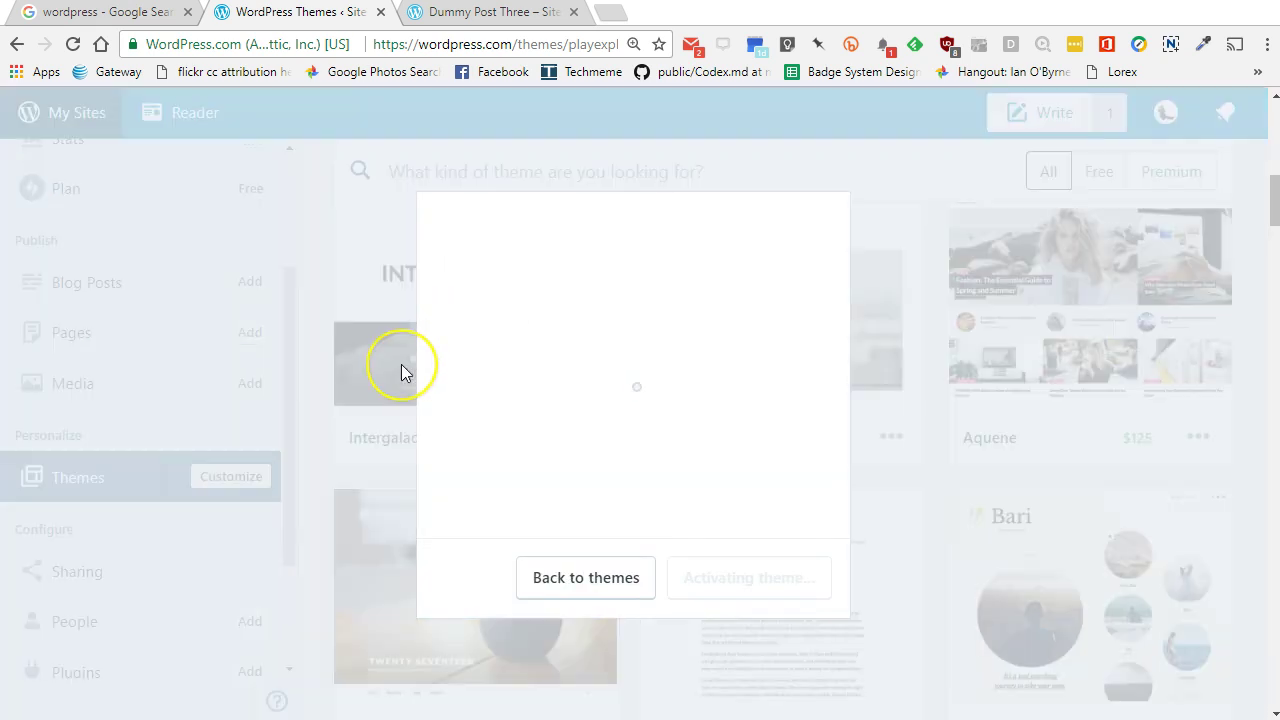
left_click(658, 578)
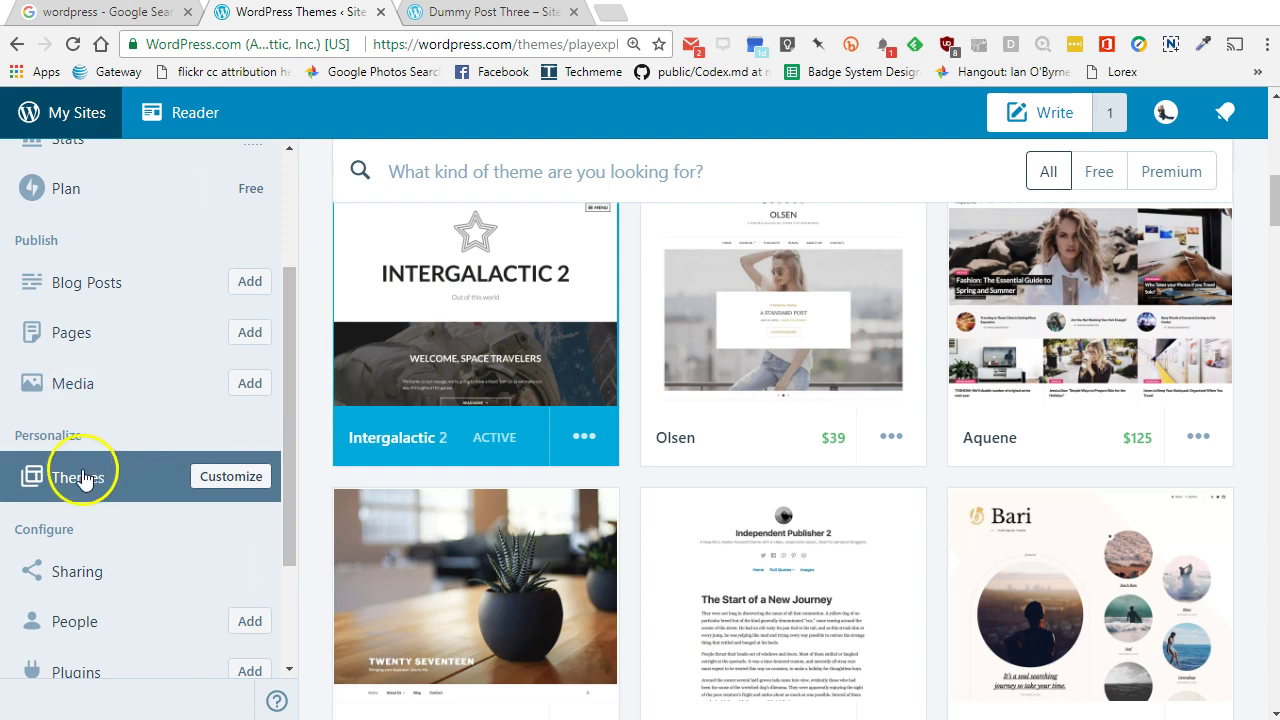
left_click(85, 479)
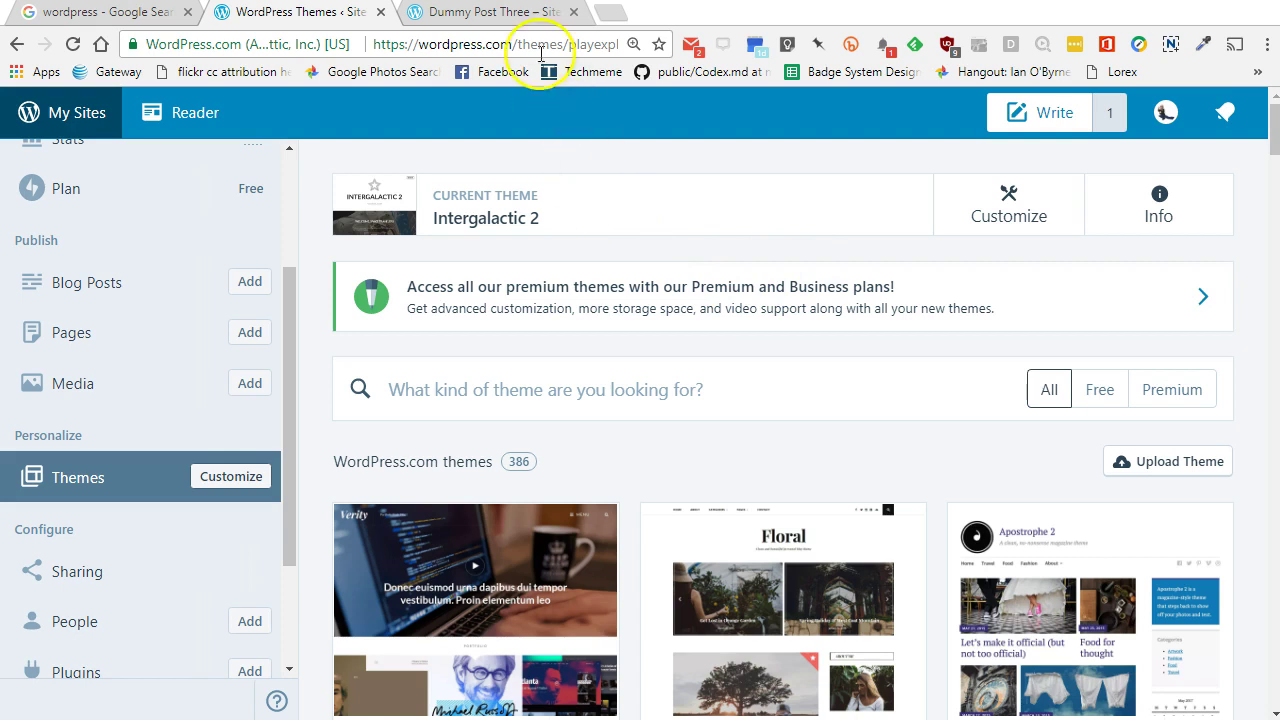
- Reload the live site tab with the Intergalactic 2 theme and go to the site's home page
left_click(497, 12)
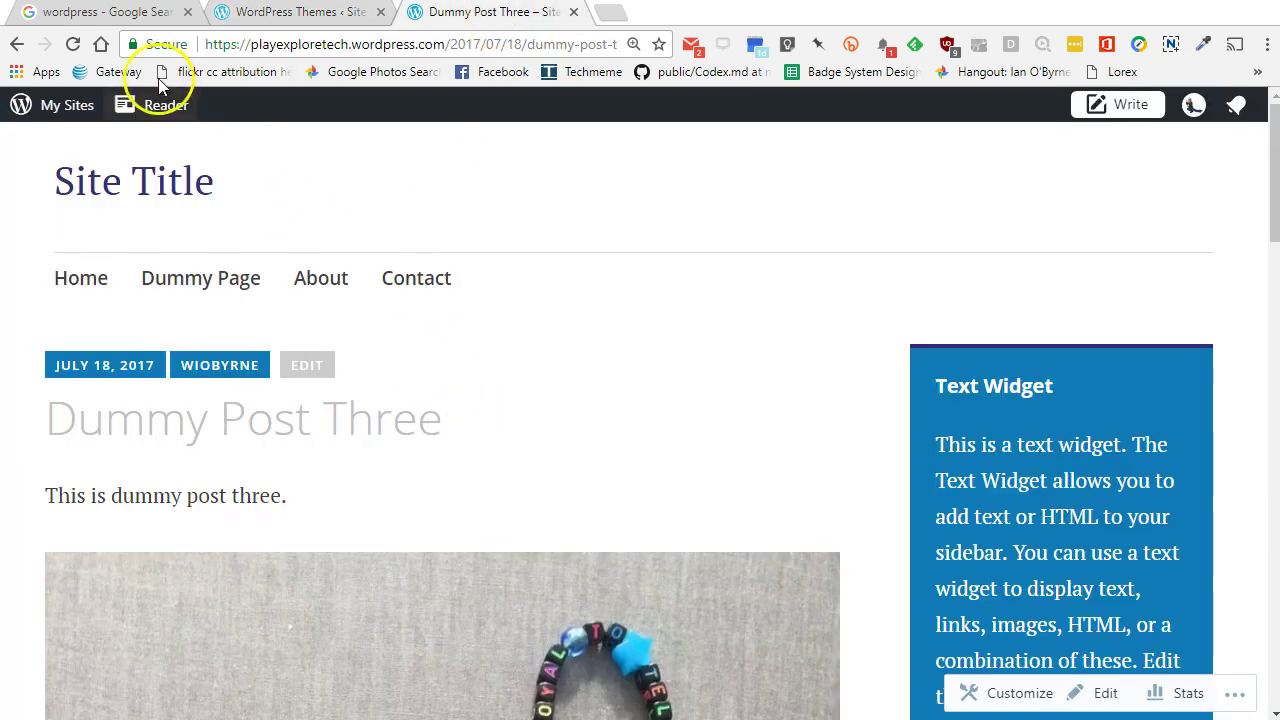
left_click(70, 45)
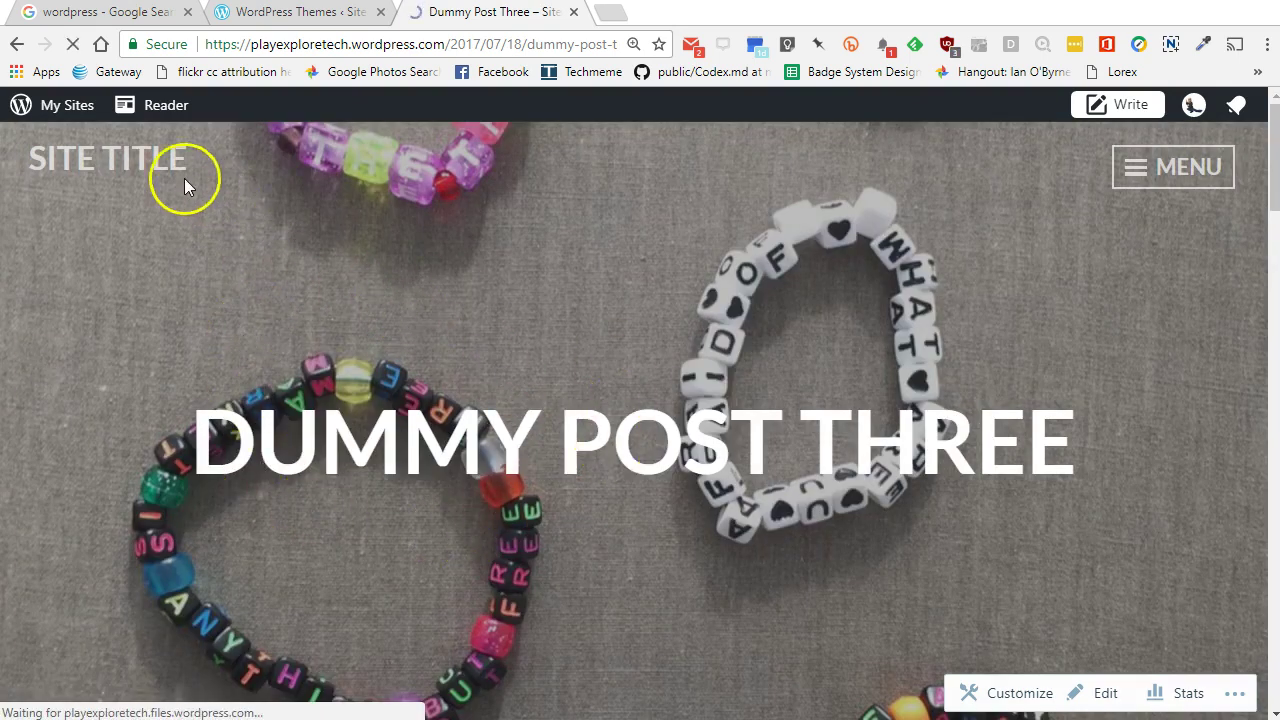
left_click(137, 155)
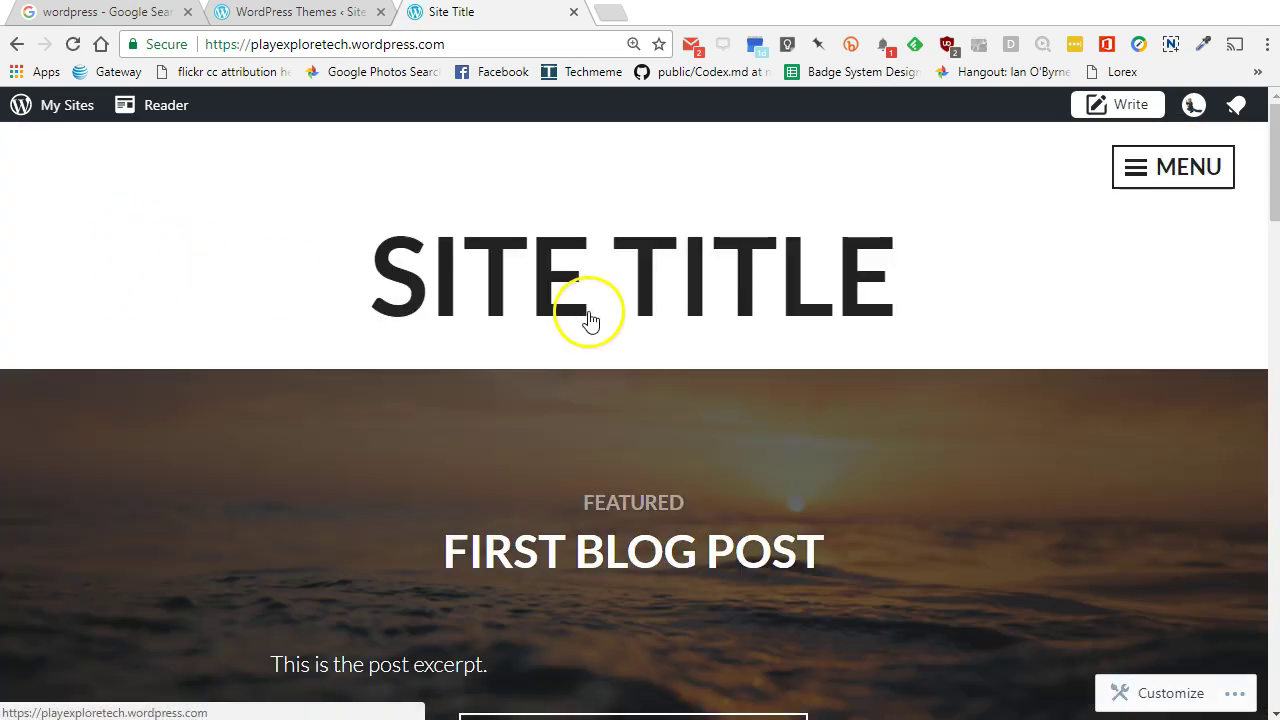
left_click(672, 218)
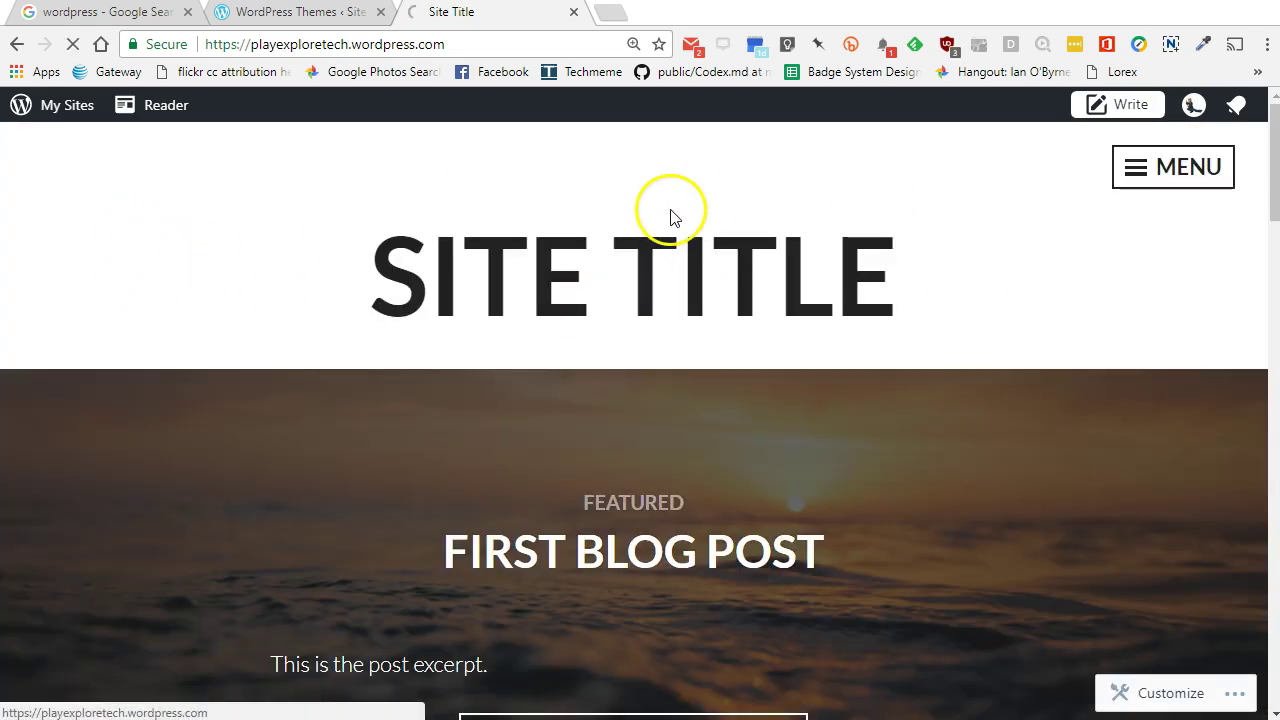
- Look through the featured post and the dummy posts on the live home page
scroll(514, 271, "down", 2)
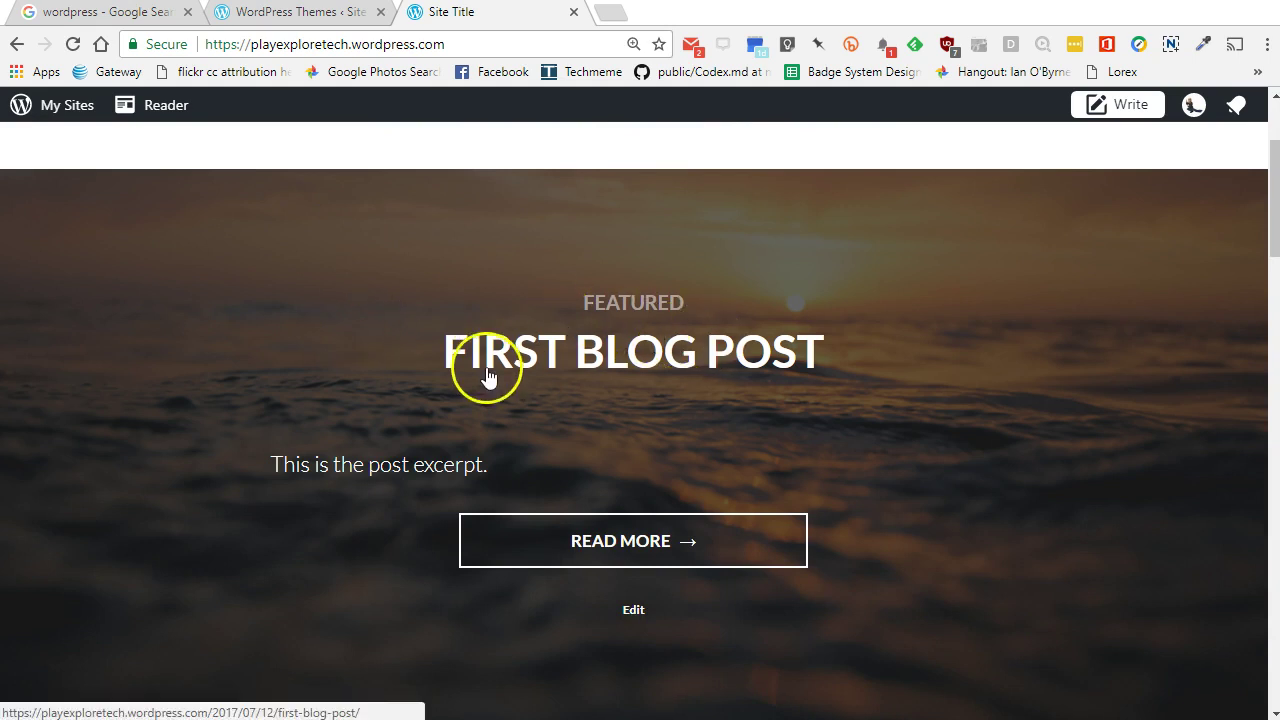
scroll(487, 375, "down", 6)
scroll(486, 378, "down", 6)
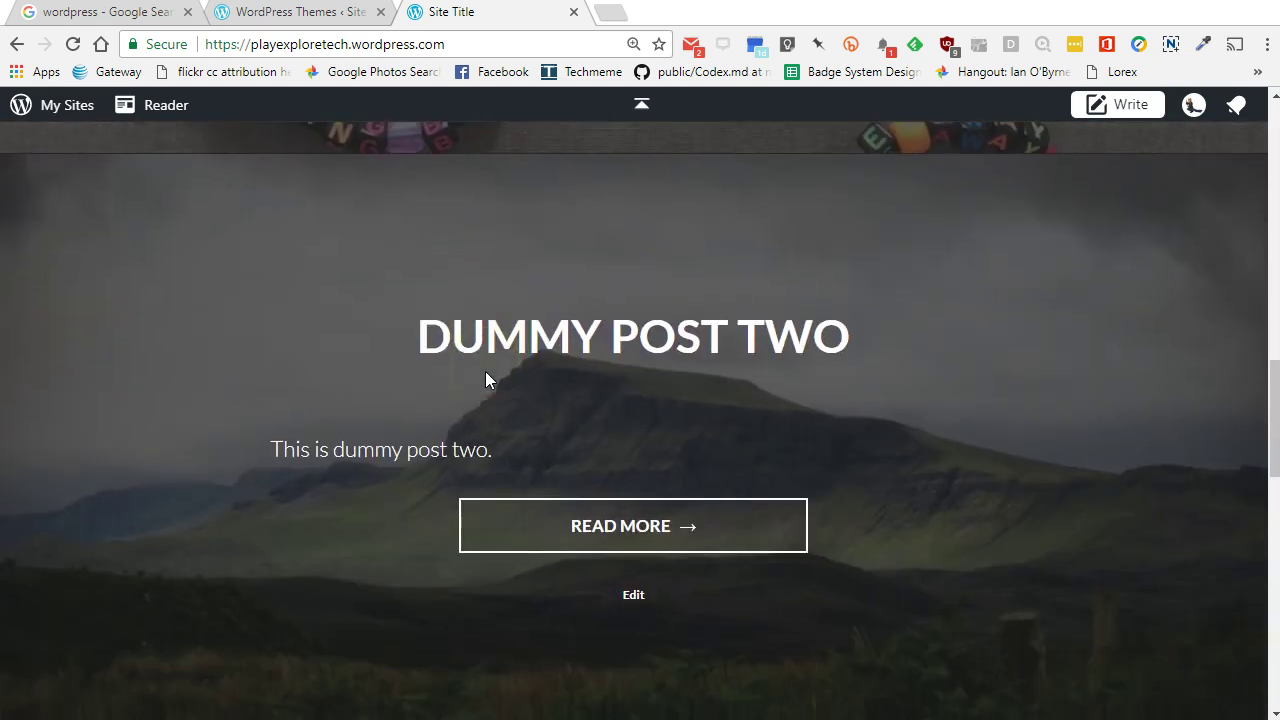
scroll(485, 378, "down", 6)
scroll(484, 380, "down", 6)
scroll(484, 376, "up", 10)
scroll(484, 376, "down", 3)
- Open Dummy Post Two, look over its header image and text, and go back to the home page
left_click(563, 430)
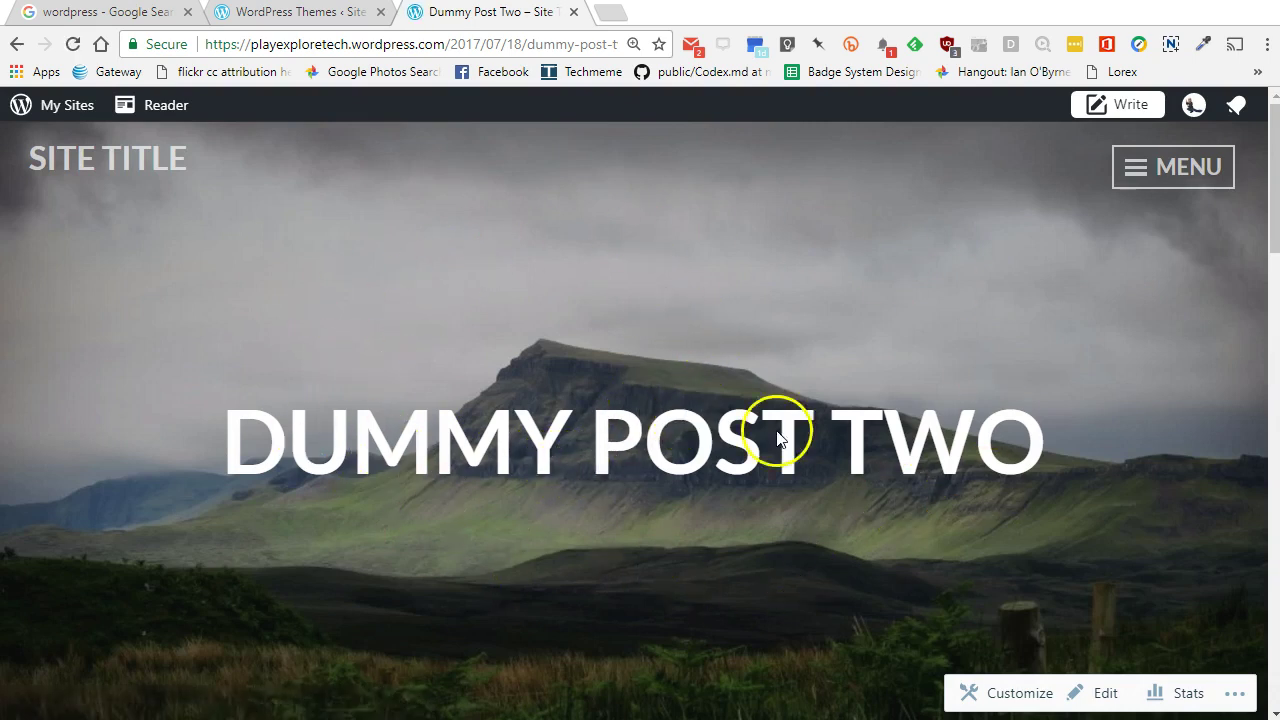
scroll(640, 434, "down", 7)
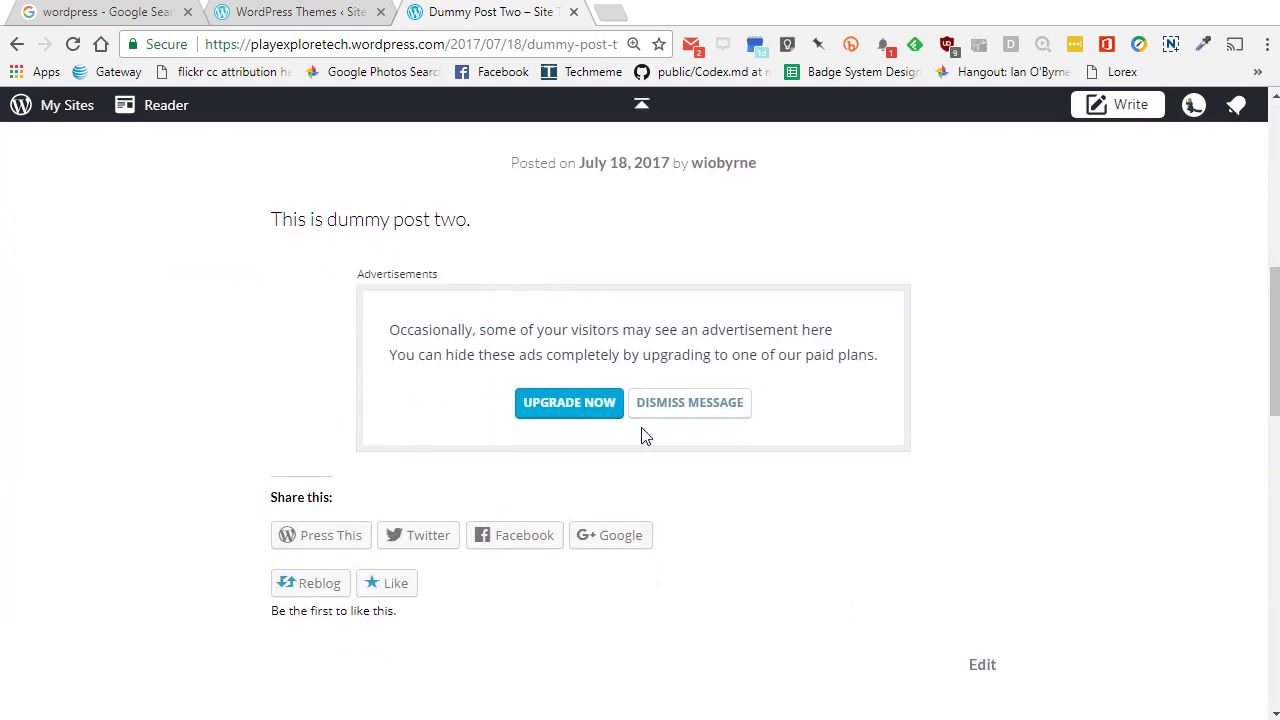
scroll(645, 434, "up", 2)
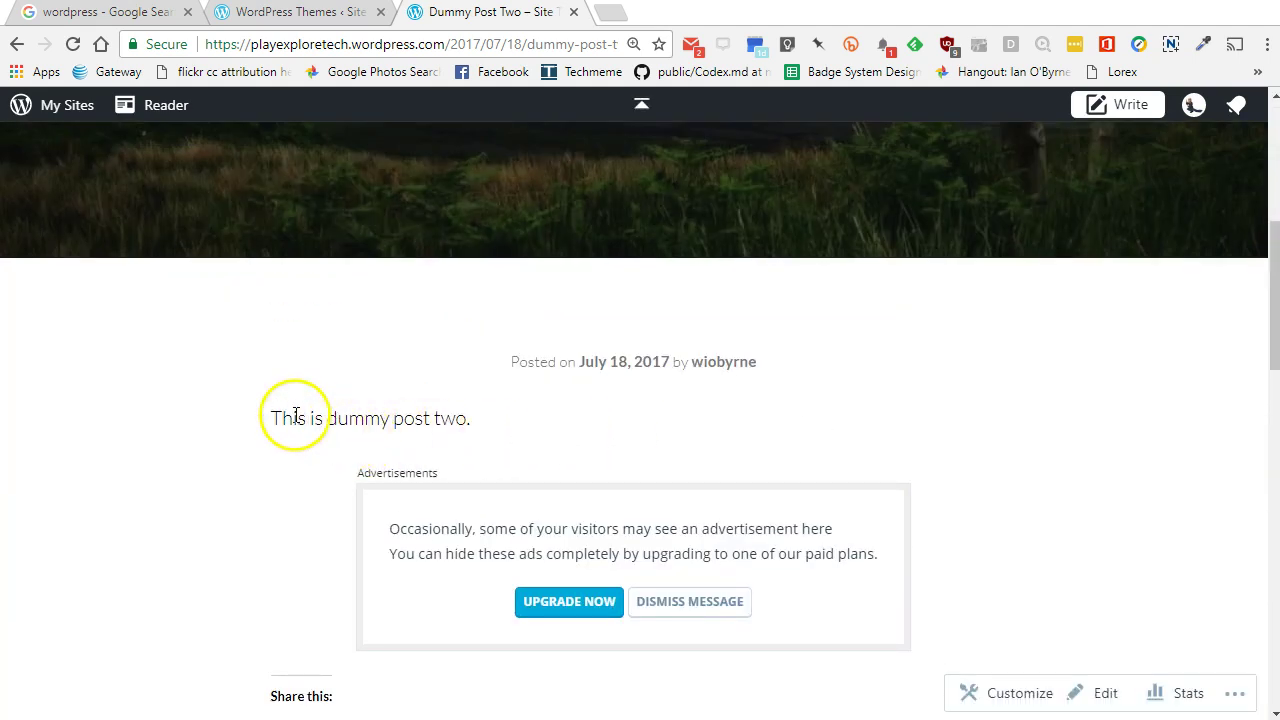
scroll(393, 408, "up", 5)
scroll(392, 407, "down", 1)
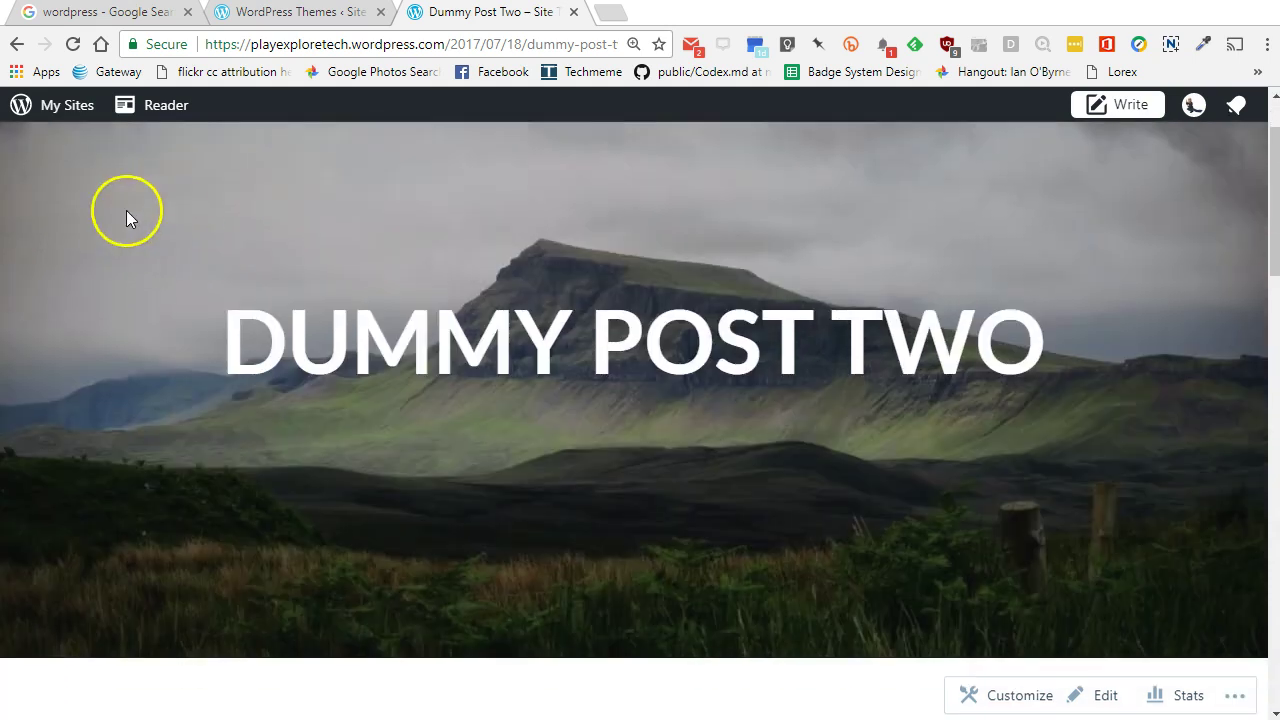
left_click(19, 44)
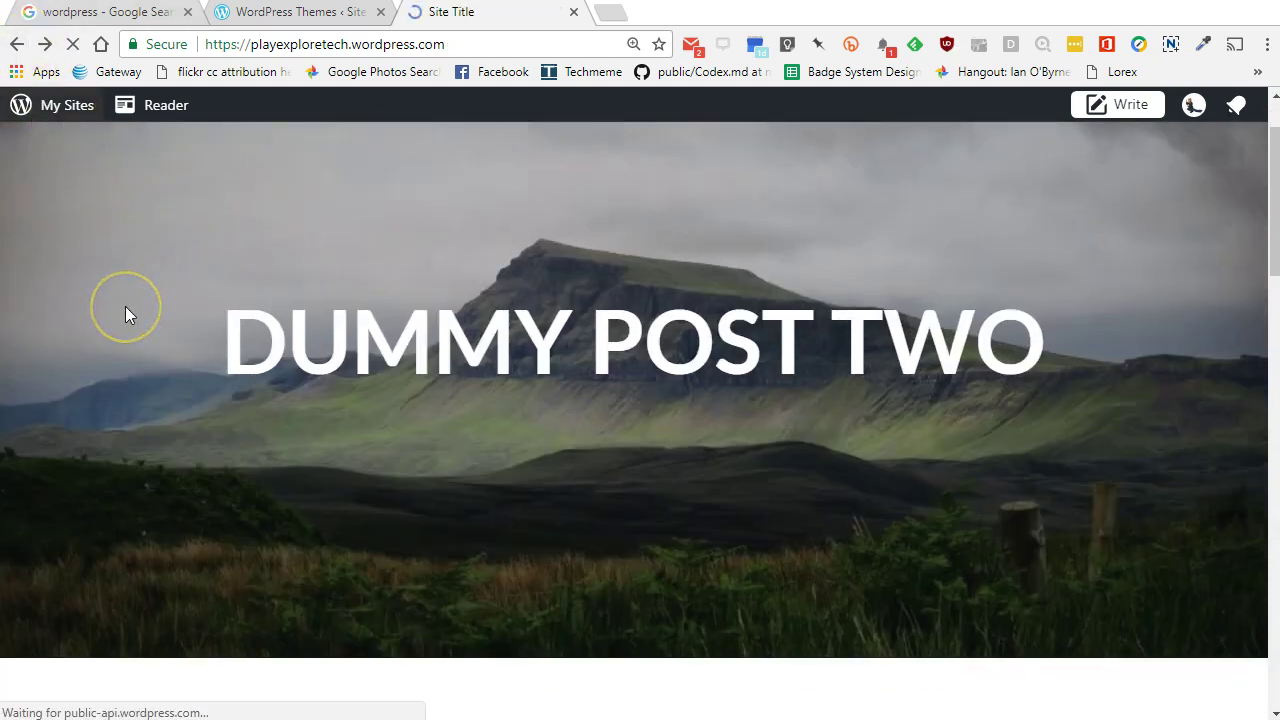
- Open Dummy Post Three from the home page, examine its header image and content, and return to the home page
scroll(208, 430, "up", 8)
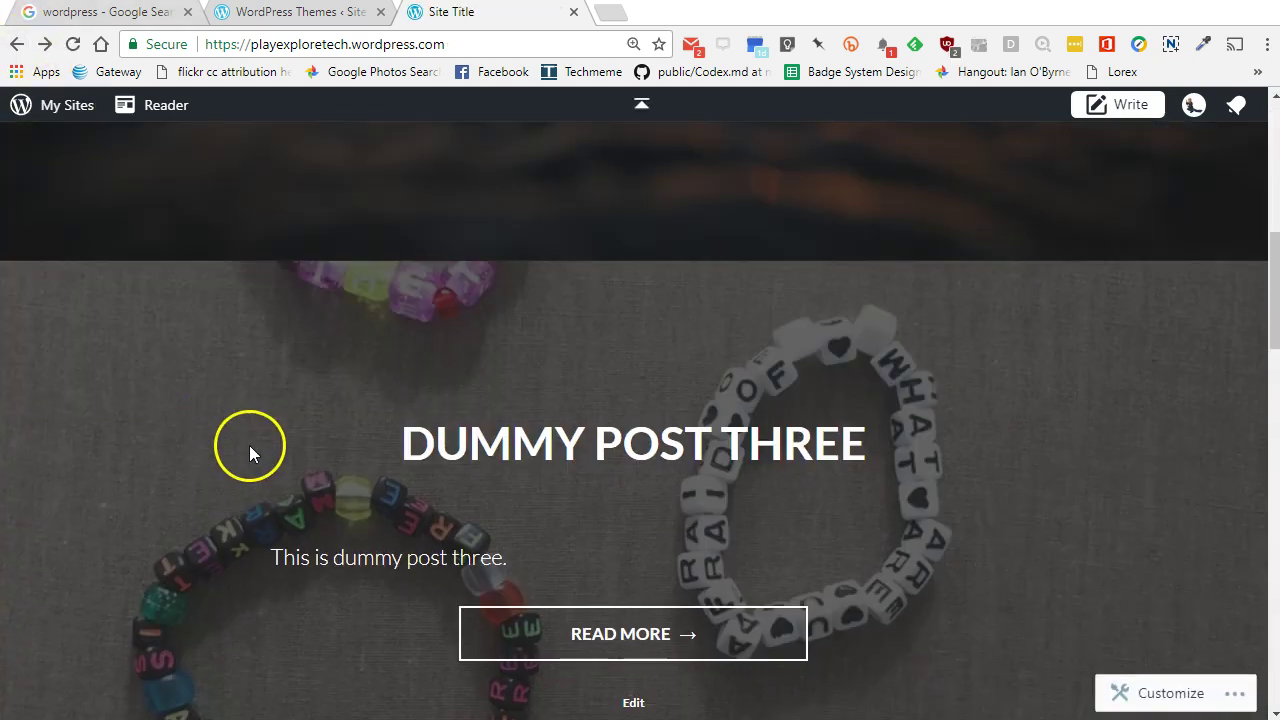
left_click(614, 632)
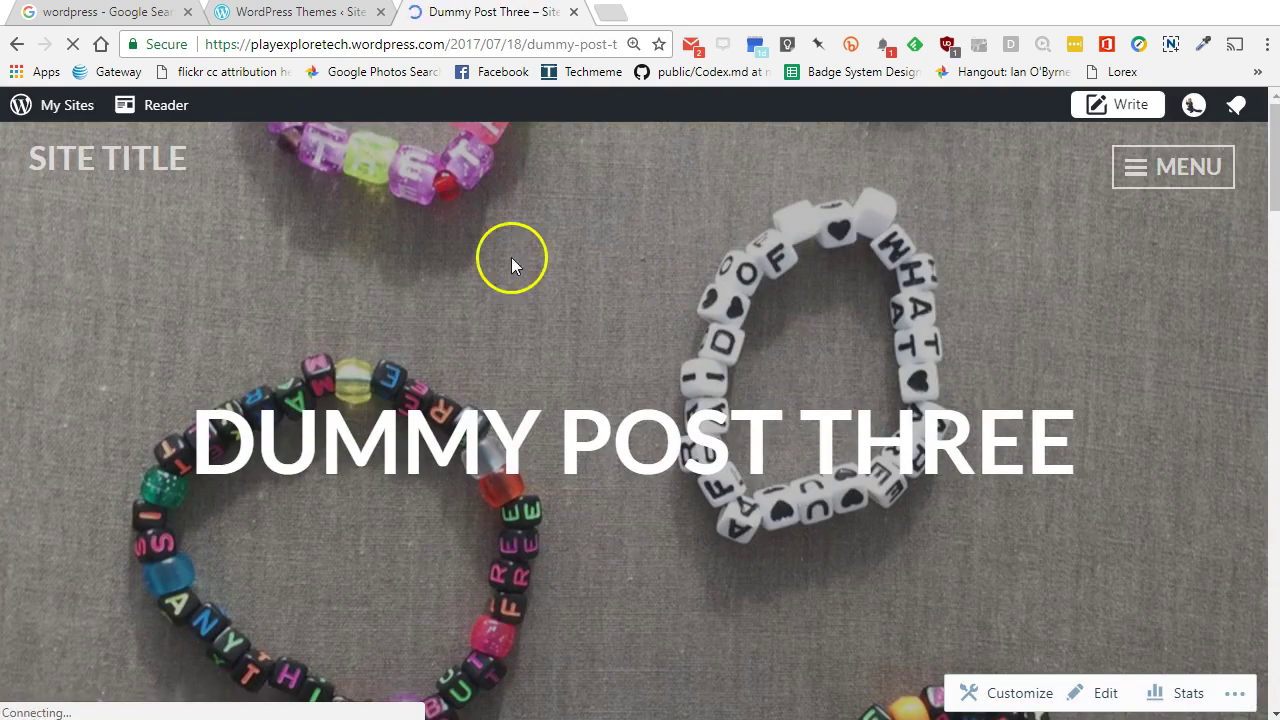
scroll(748, 430, "down", 8)
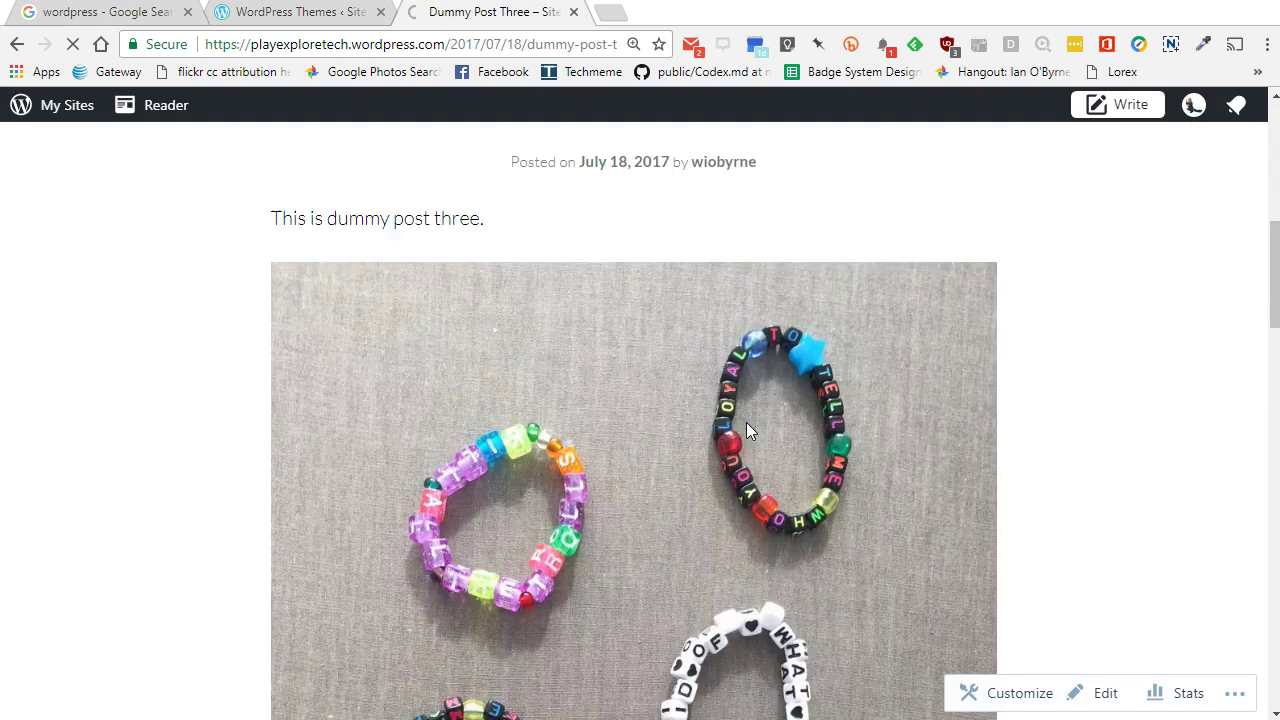
scroll(581, 472, "up", 7)
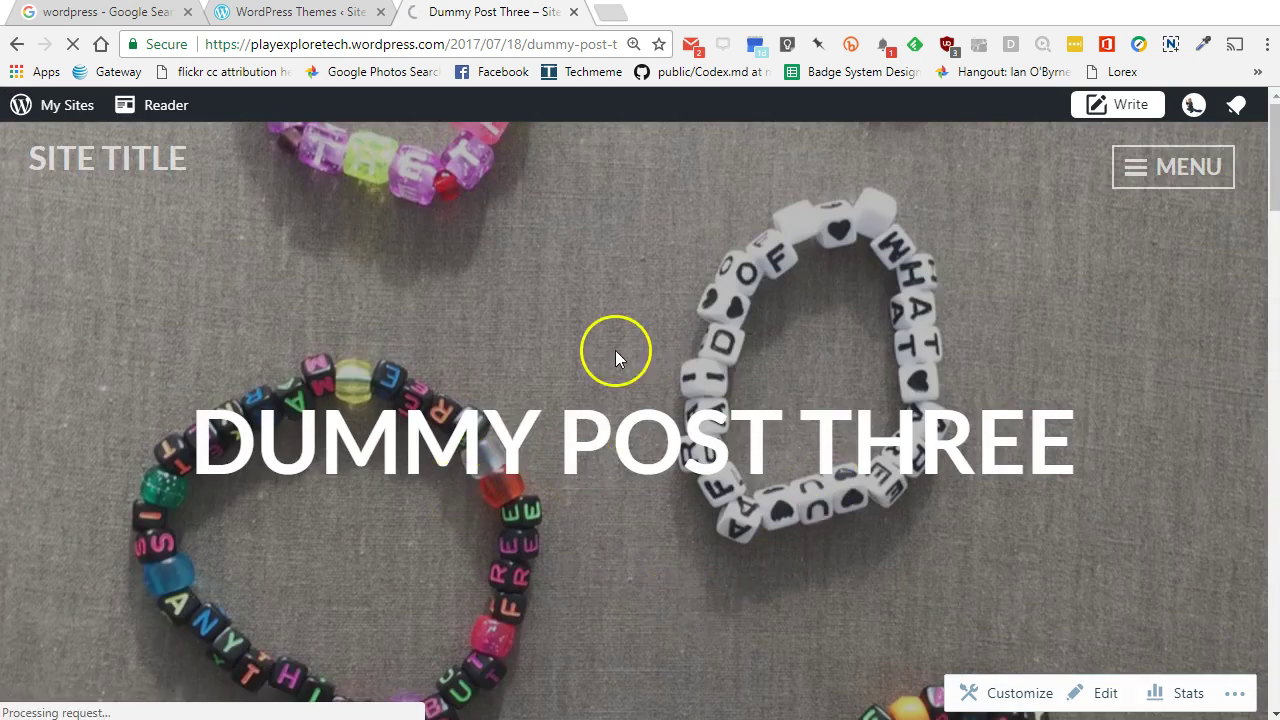
scroll(624, 581, "down", 7)
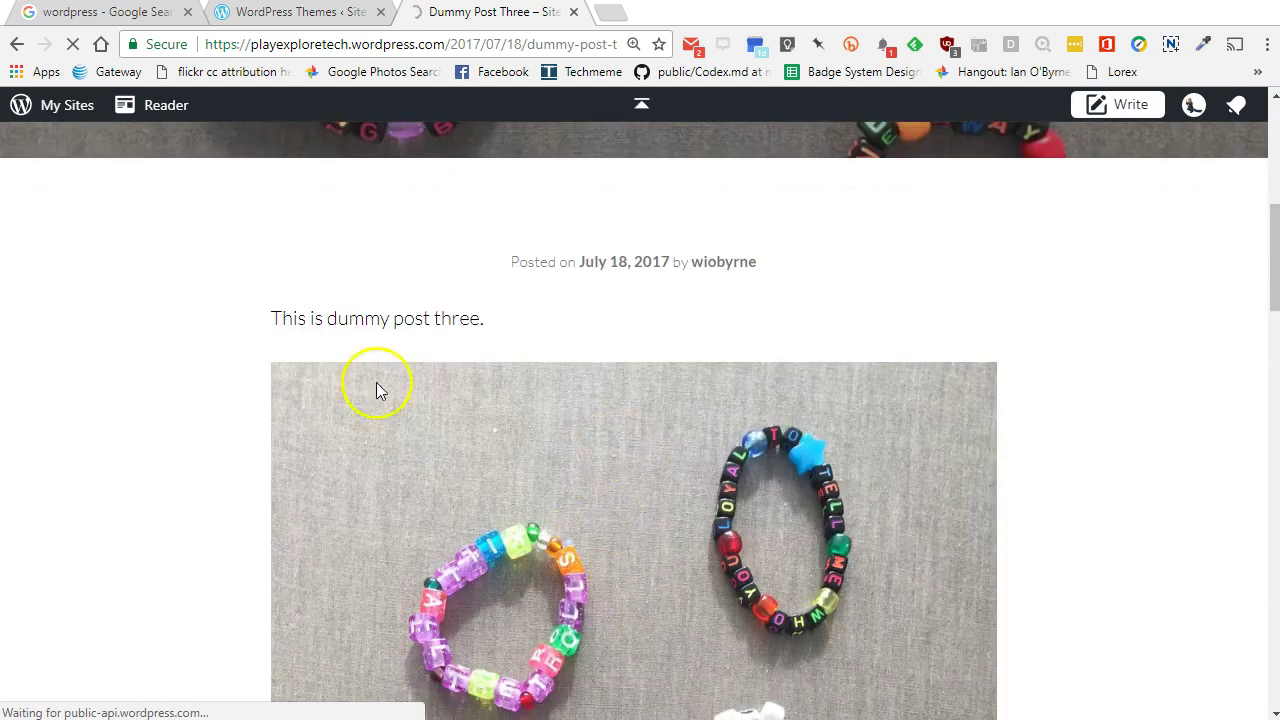
scroll(371, 386, "up", 7)
left_click(125, 157)
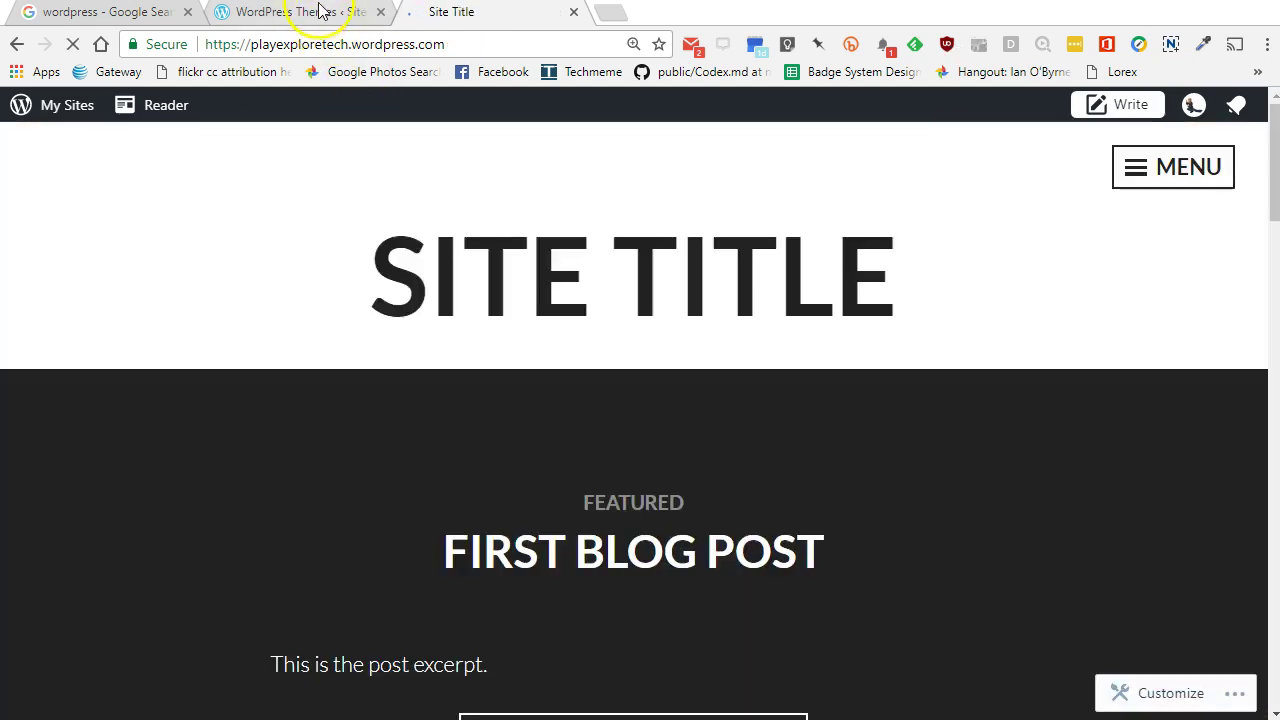
- Switch back to the dashboard's themes list and look over the available themes
left_click(320, 11)
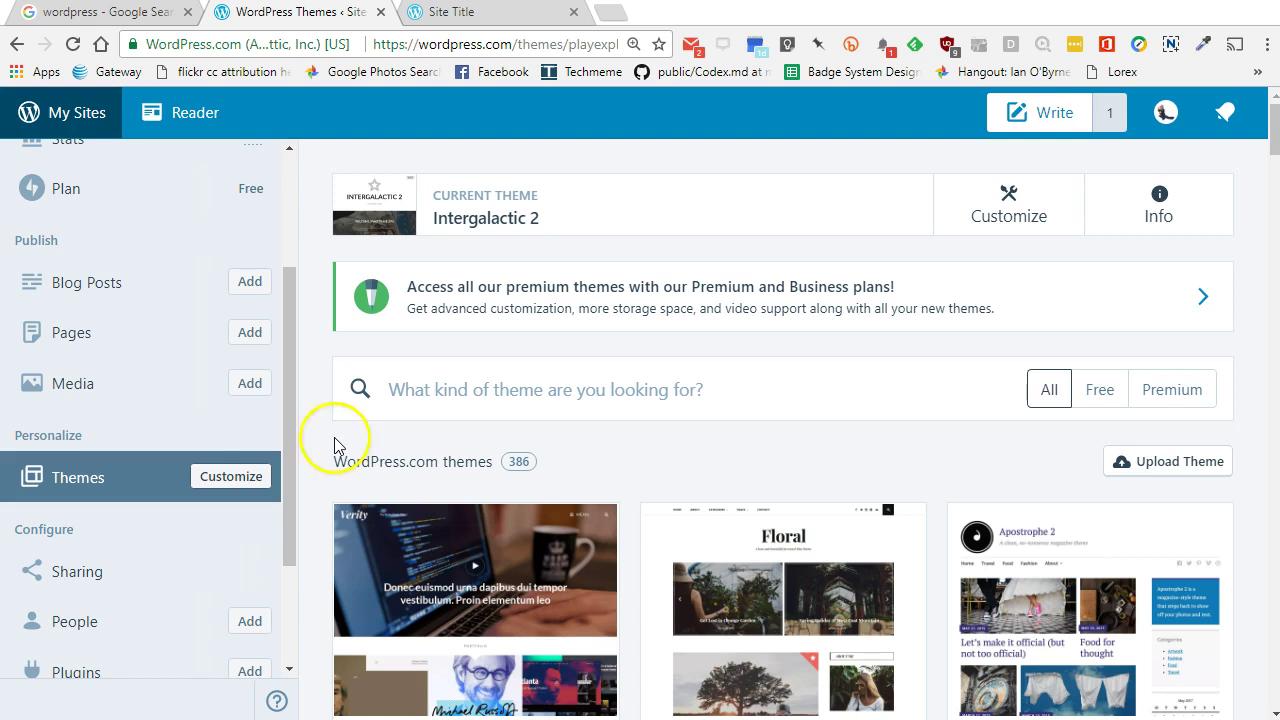
scroll(640, 505, "down", 3)
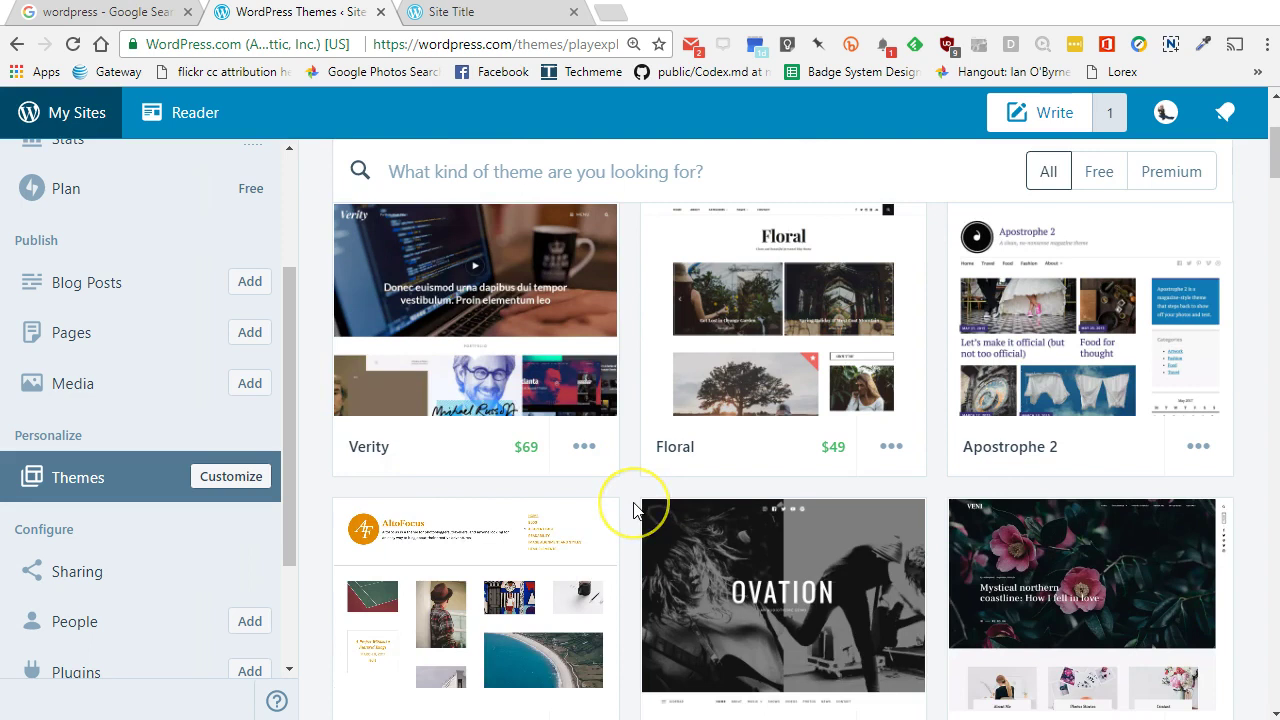
scroll(635, 510, "up", 3)
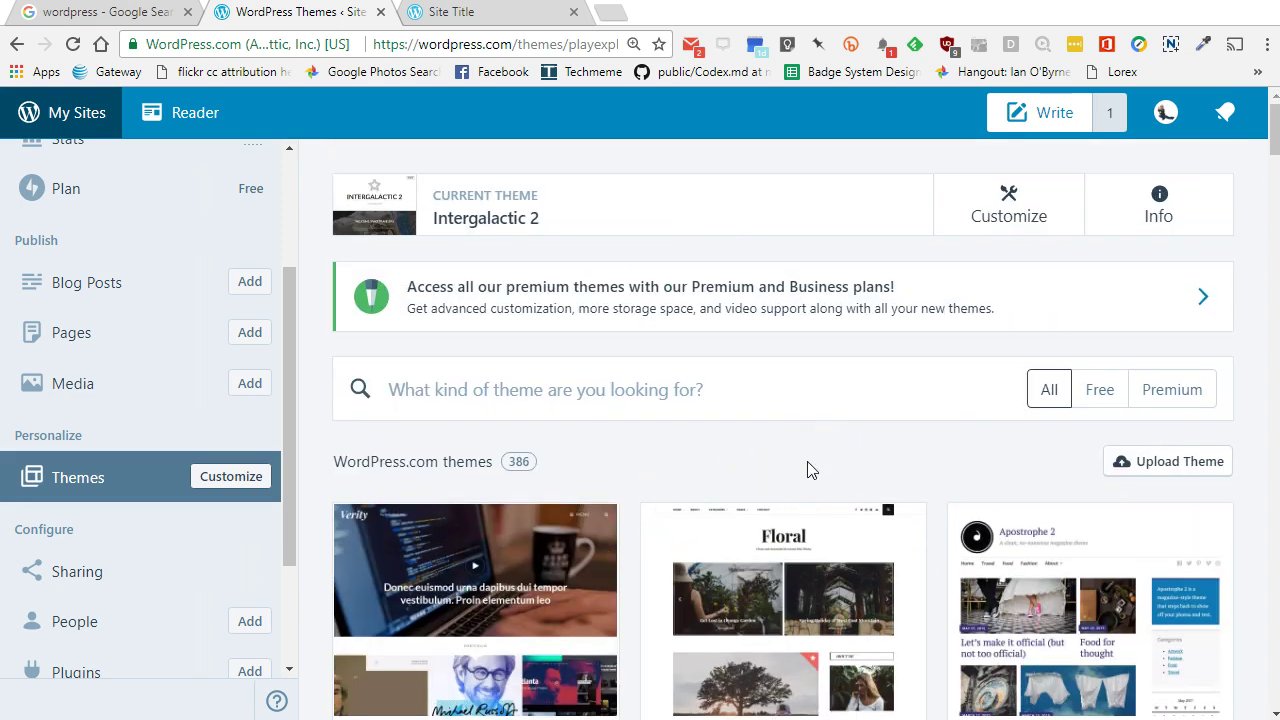
- Browse further down the themes list, examining the themes offered above and below the active Intergalactic 2 theme
scroll(634, 471, "down", 5)
scroll(617, 478, "up", 5)
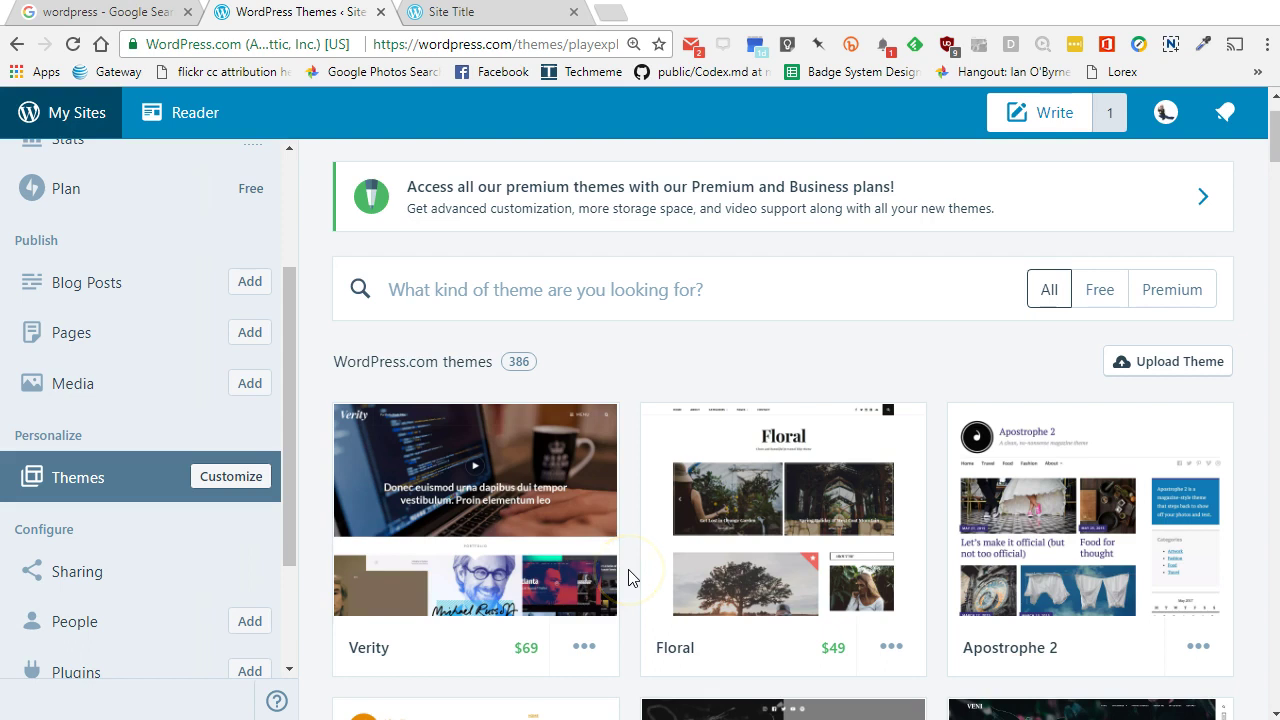
scroll(625, 580, "down", 6)
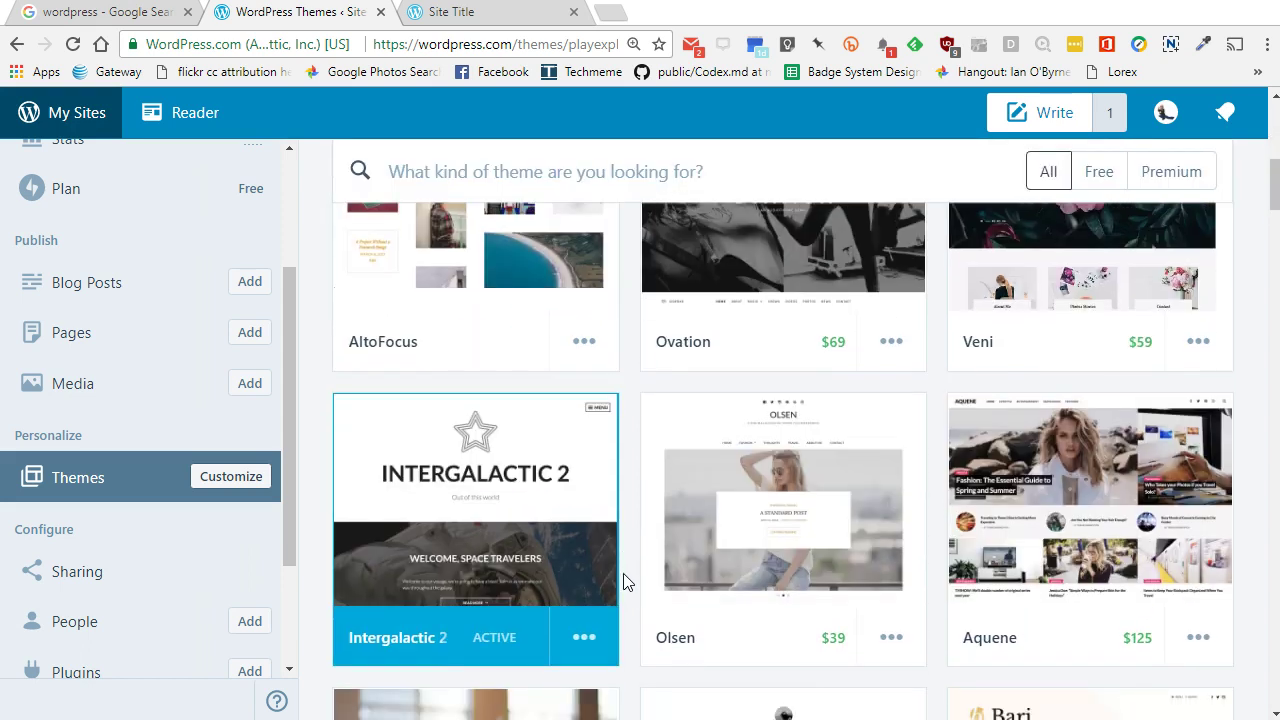
scroll(622, 580, "down", 6)
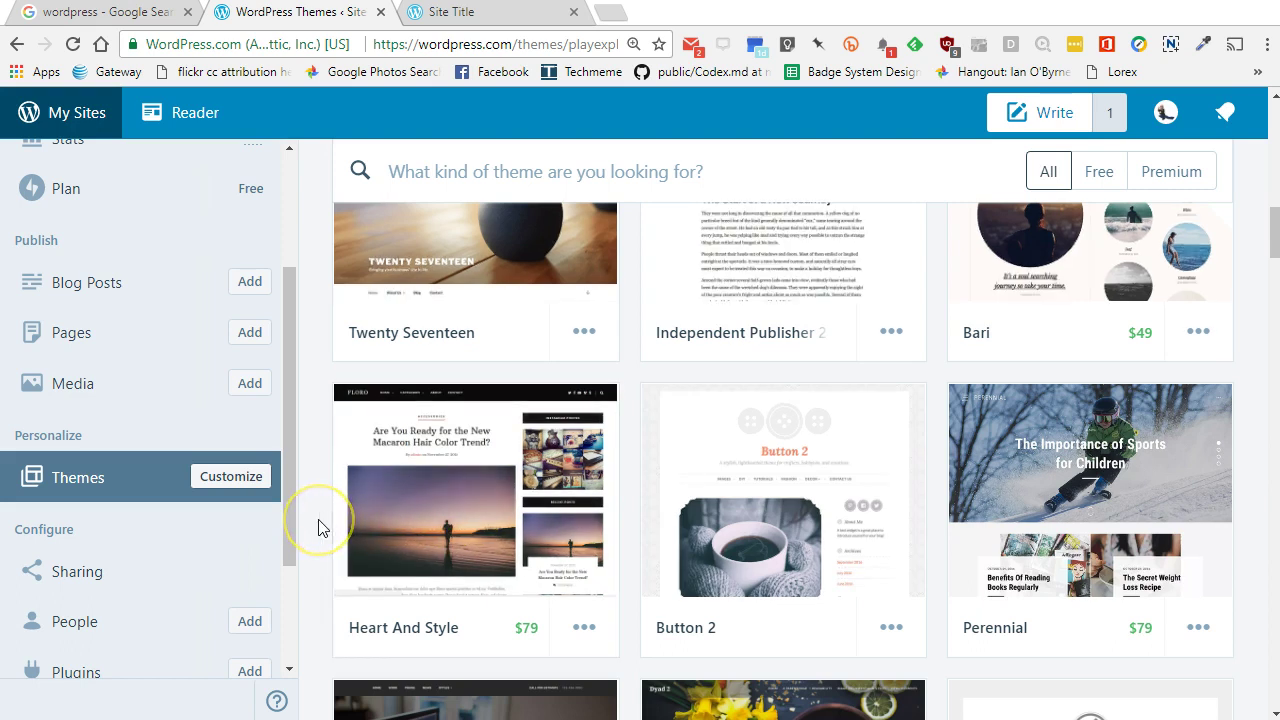
scroll(318, 528, "up", 5)
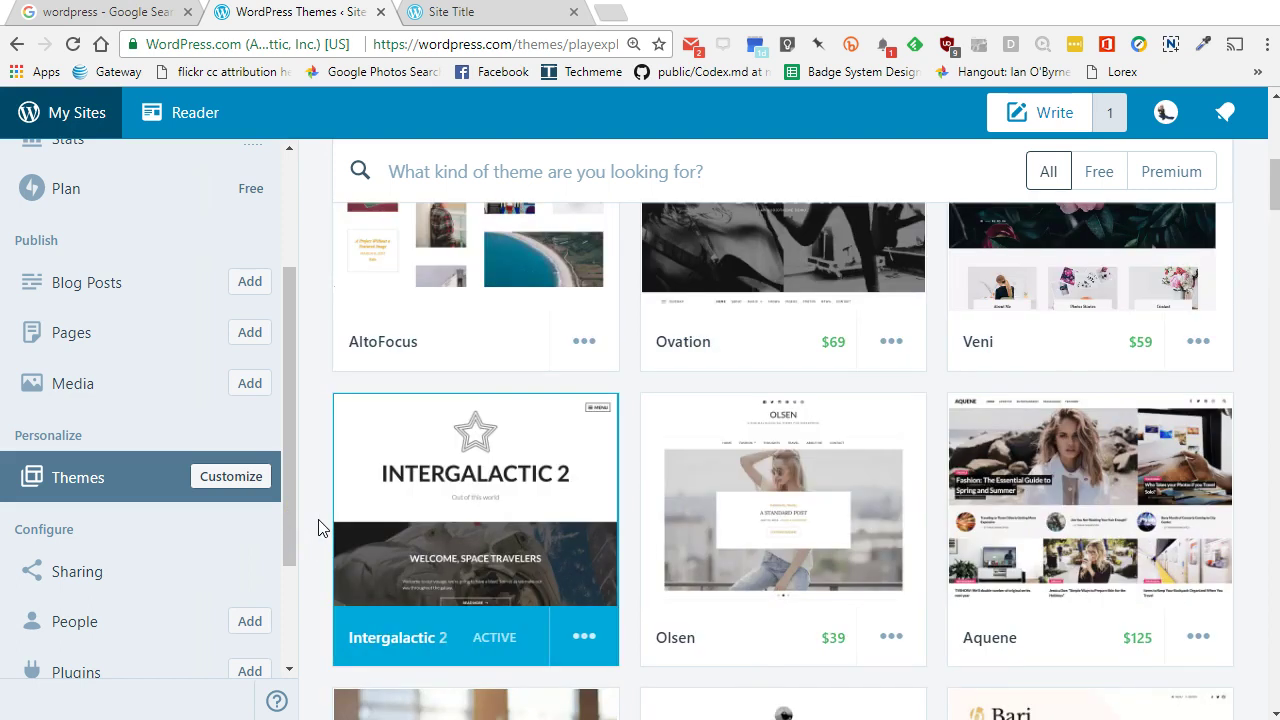
- Open the site's pages list and the options for Dummy Page, and return to the themes list to look it over
left_click(92, 333)
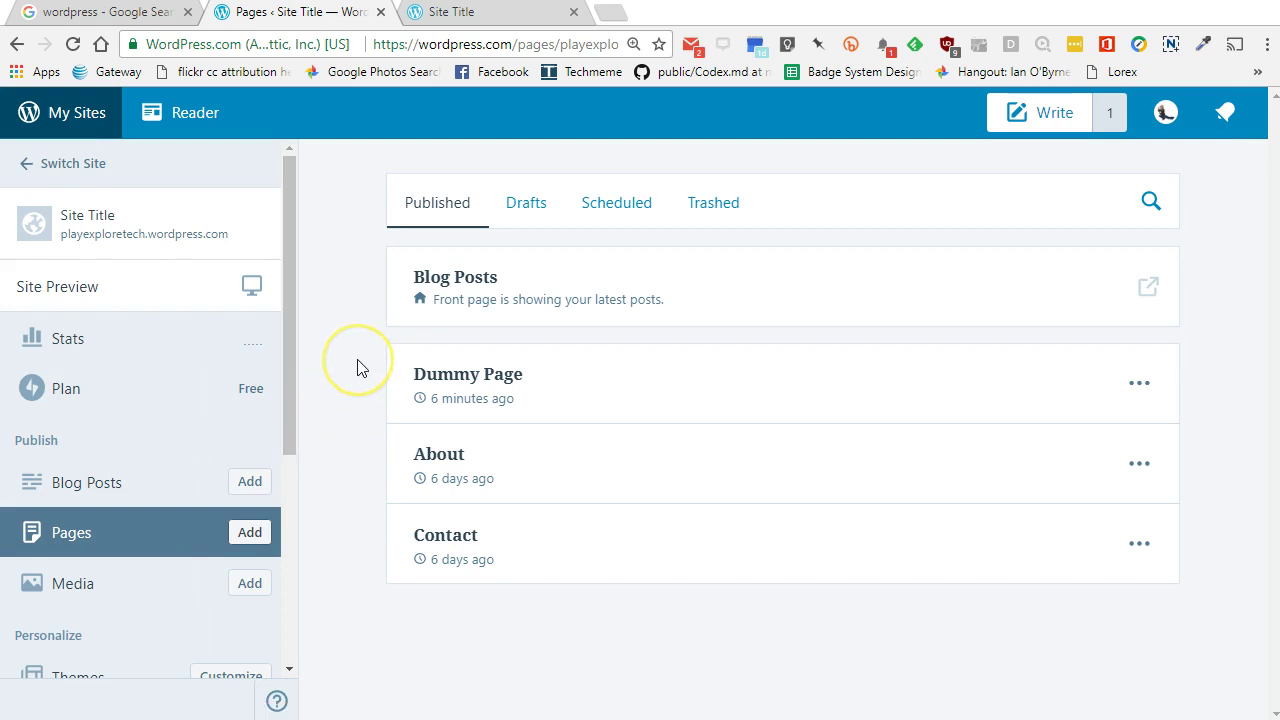
left_click(1139, 383)
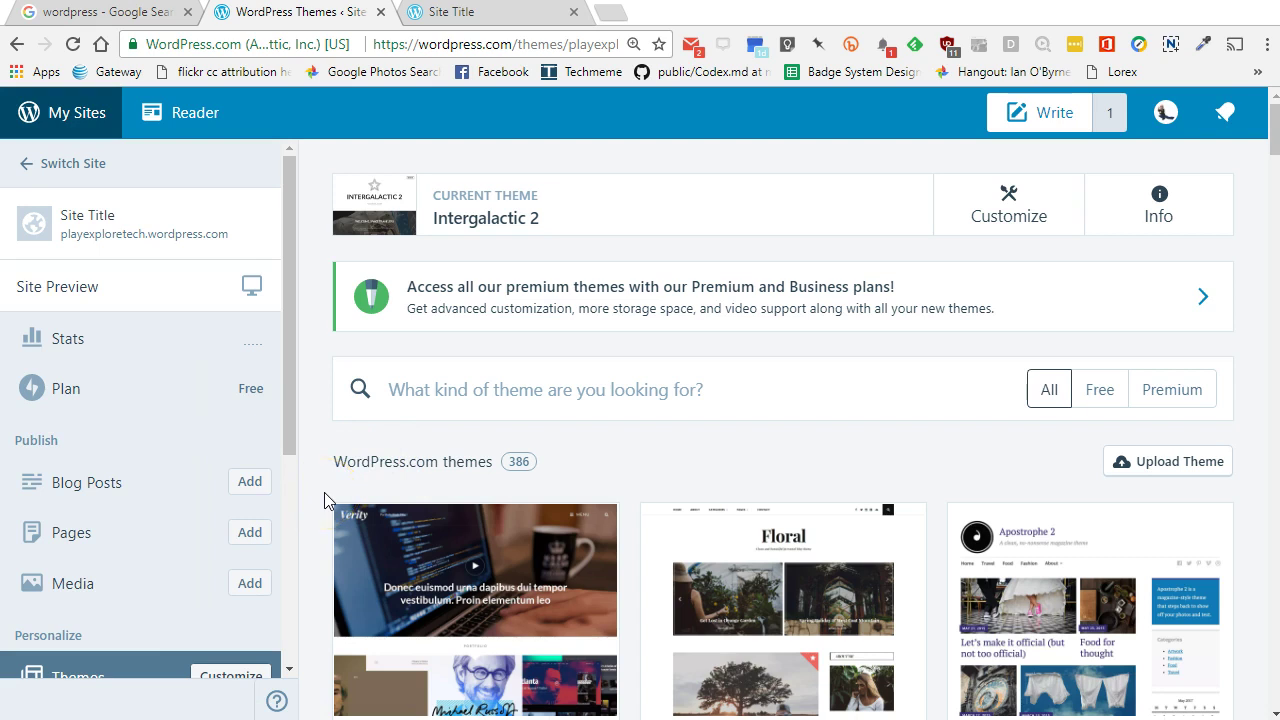
left_click(313, 531)
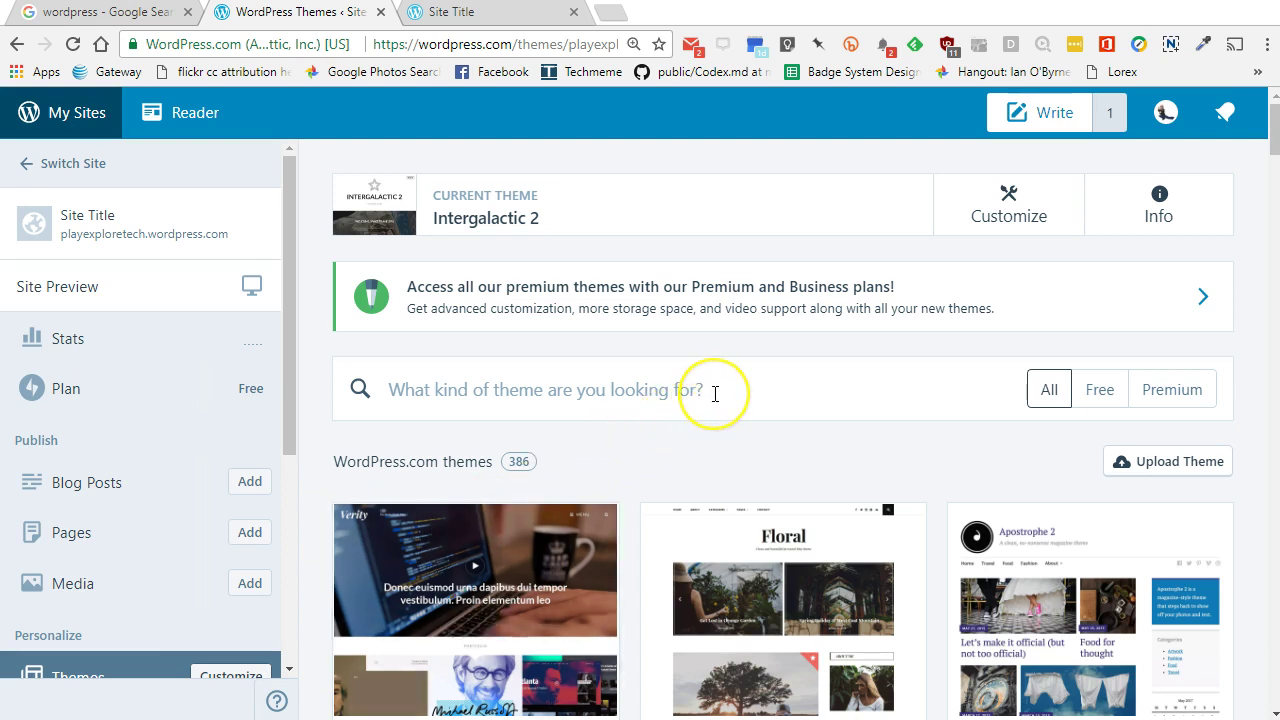
scroll(715, 393, "down", 6)
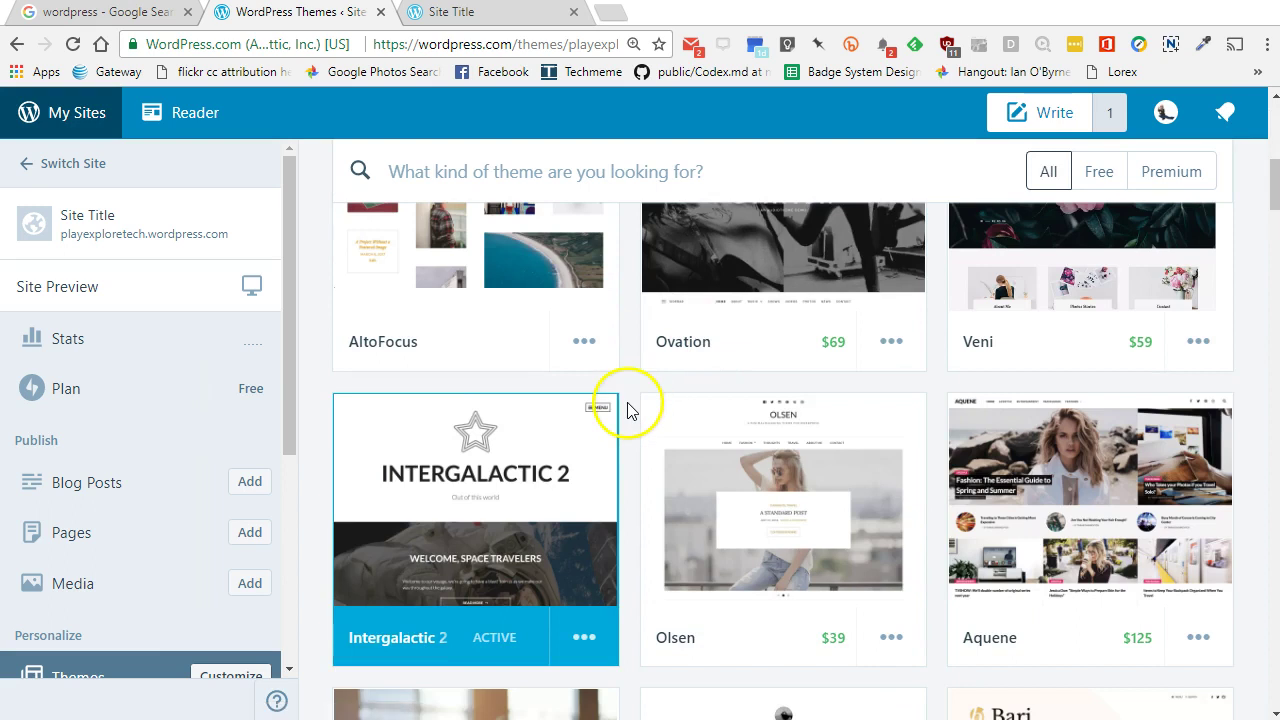
scroll(629, 414, "up", 6)
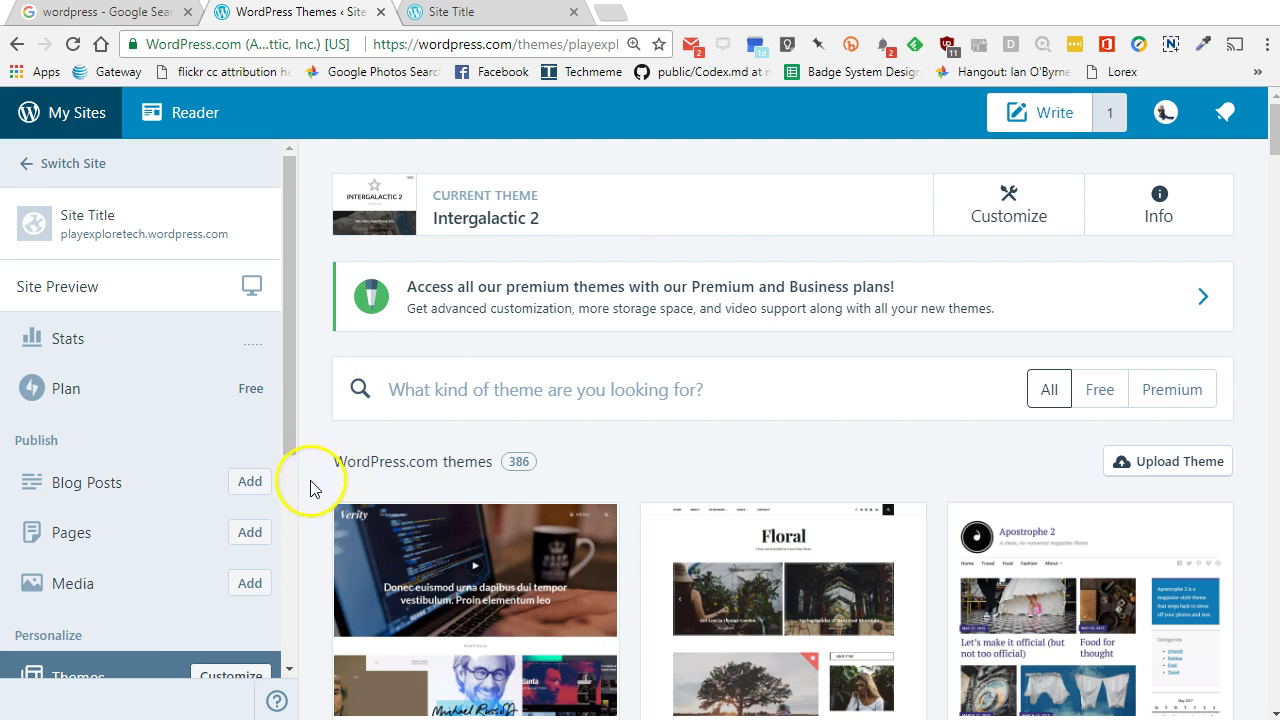
- Open the published blog posts and move Dummy Post Three and Dummy Post Two to the trash
left_click(90, 493)
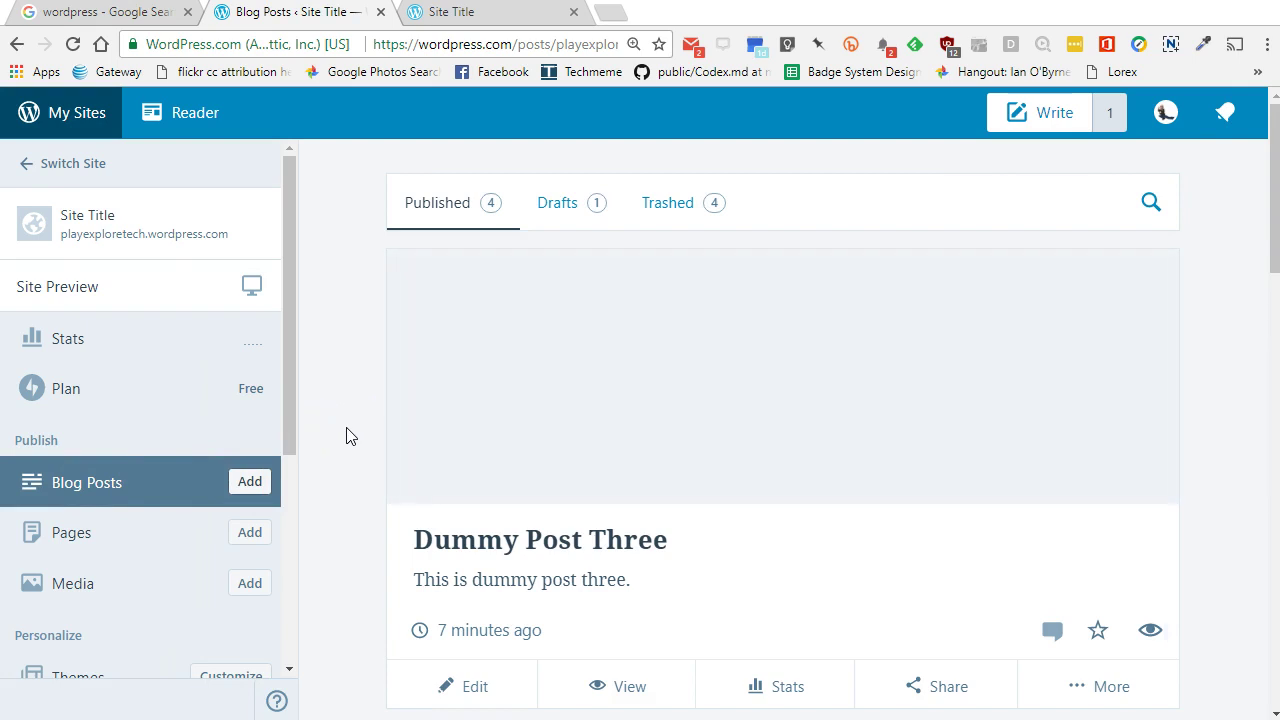
scroll(346, 436, "down", 1)
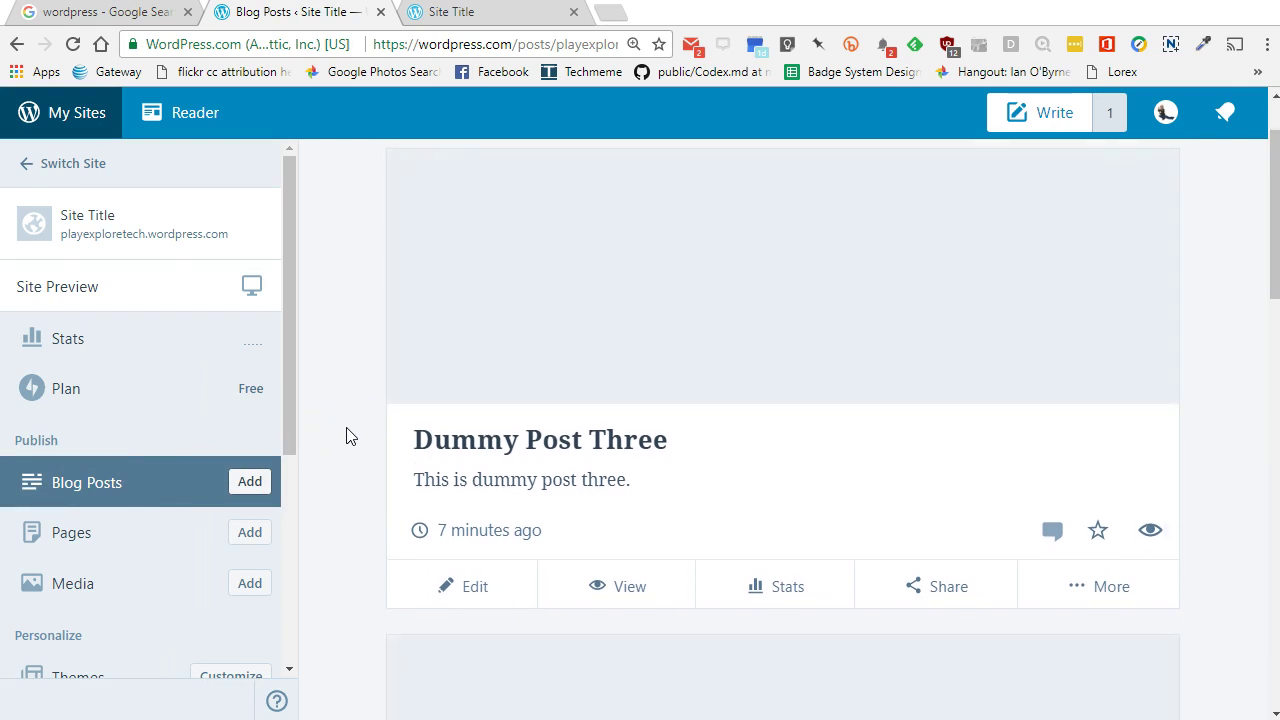
left_click(1075, 588)
left_click(508, 590)
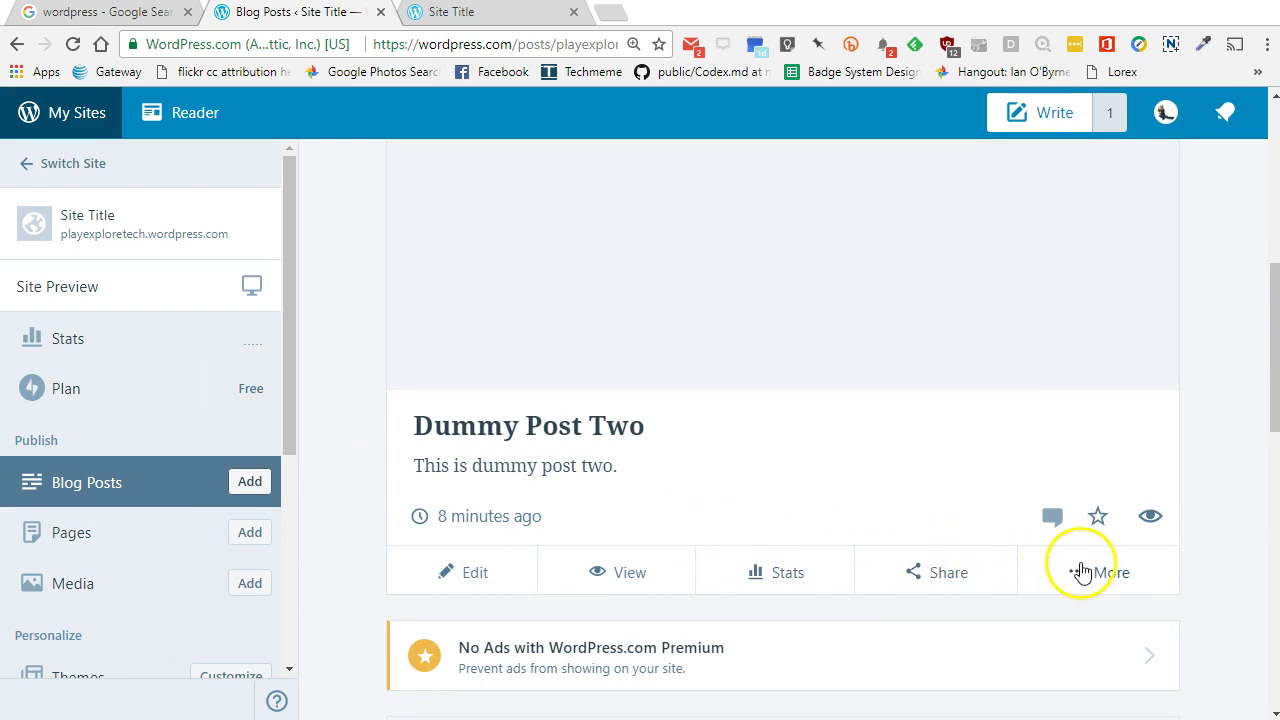
left_click(1080, 570)
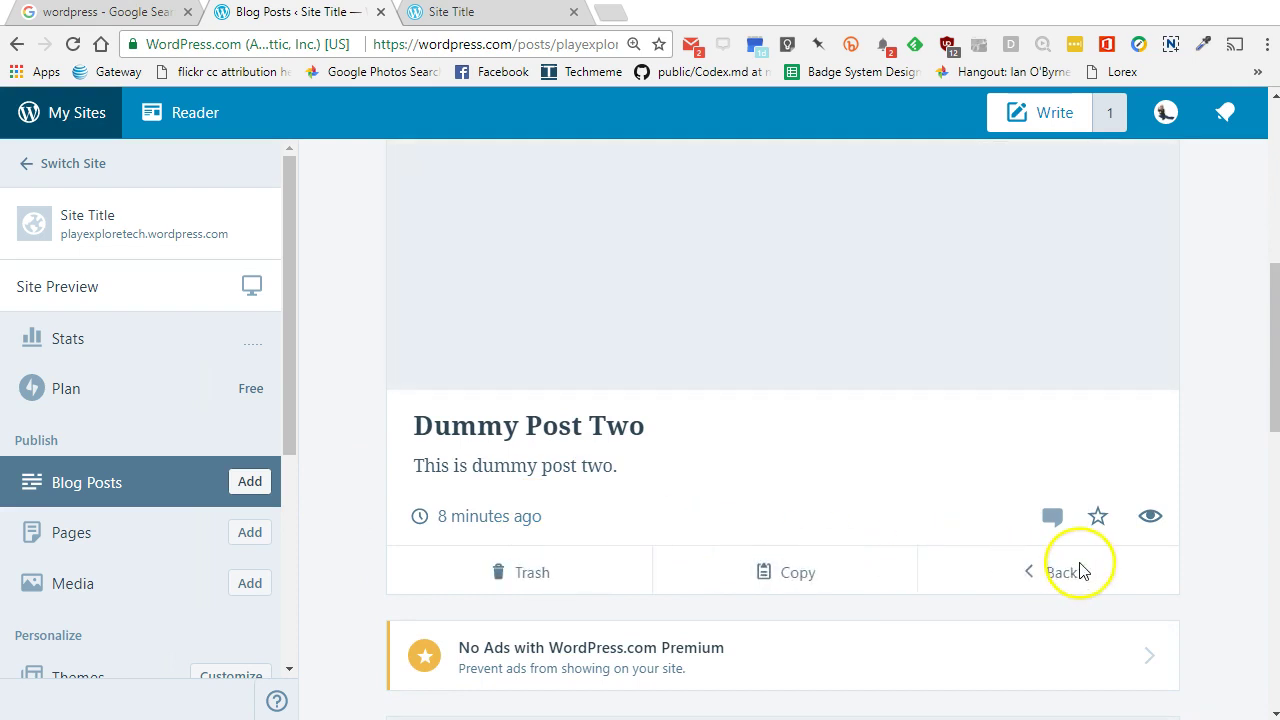
left_click(500, 572)
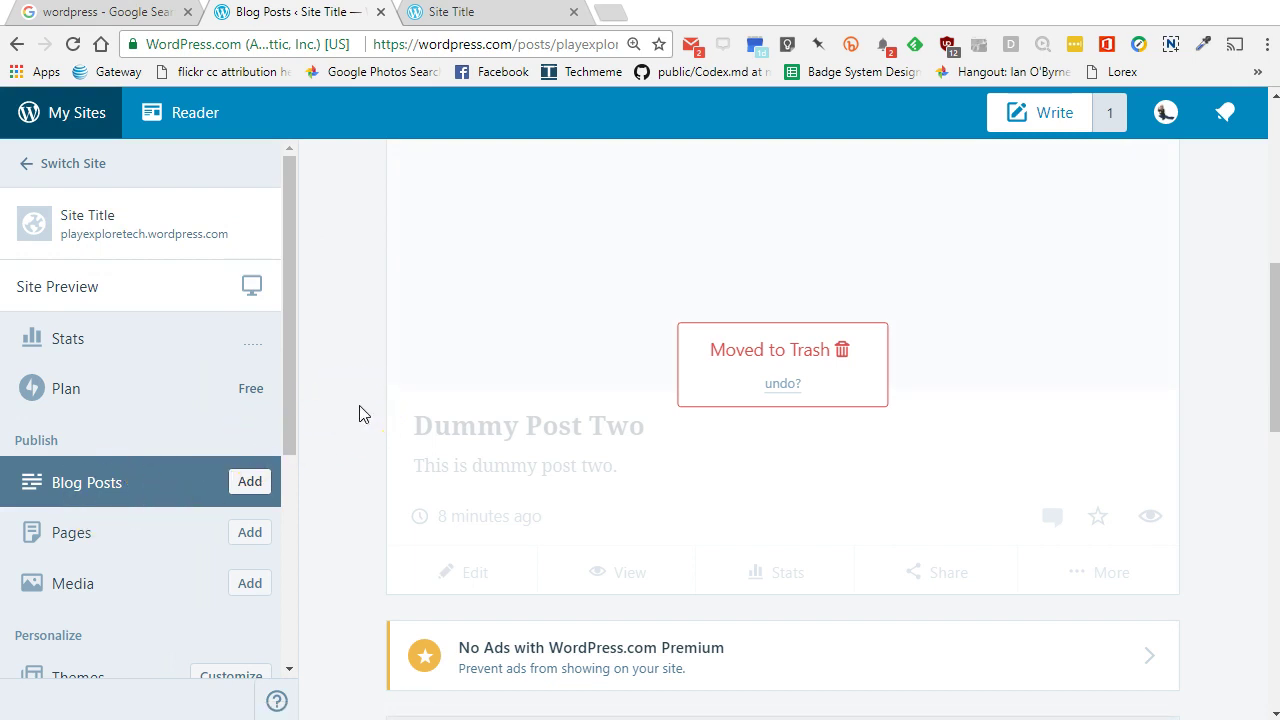
- Switch to the live site and reload its home page to check it after trashing the posts
left_click(30, 166)
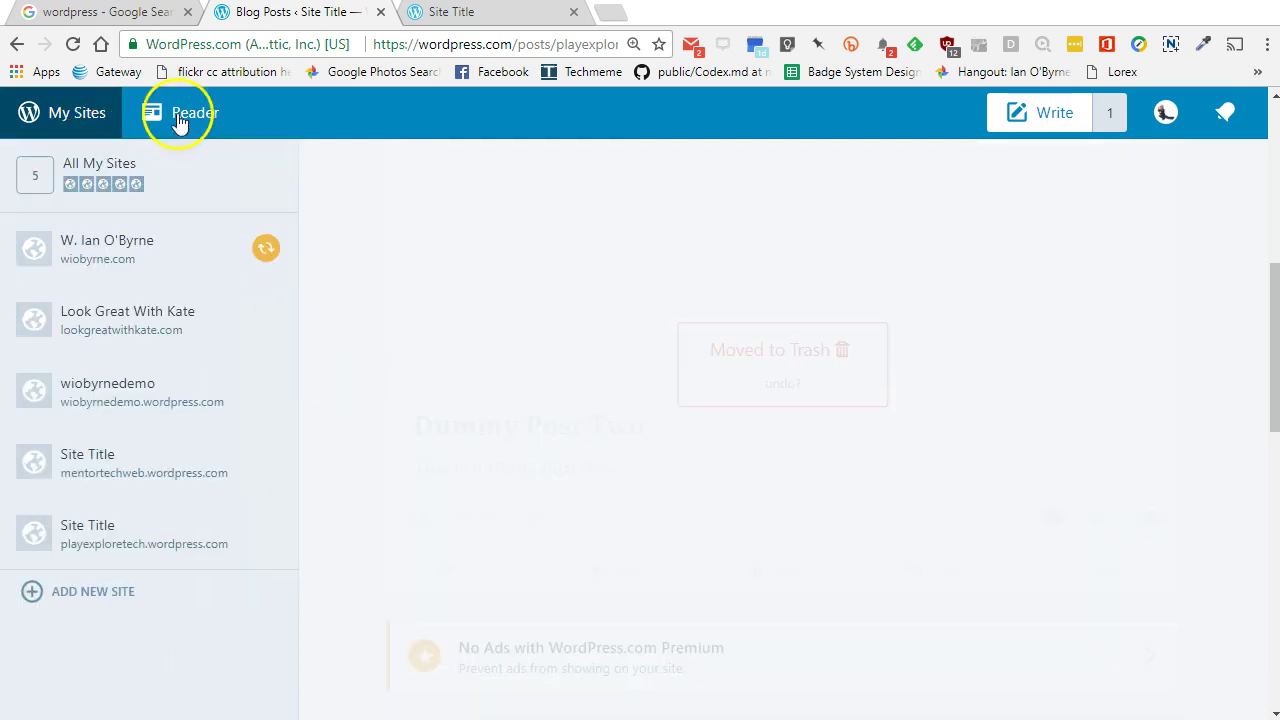
left_click(471, 13)
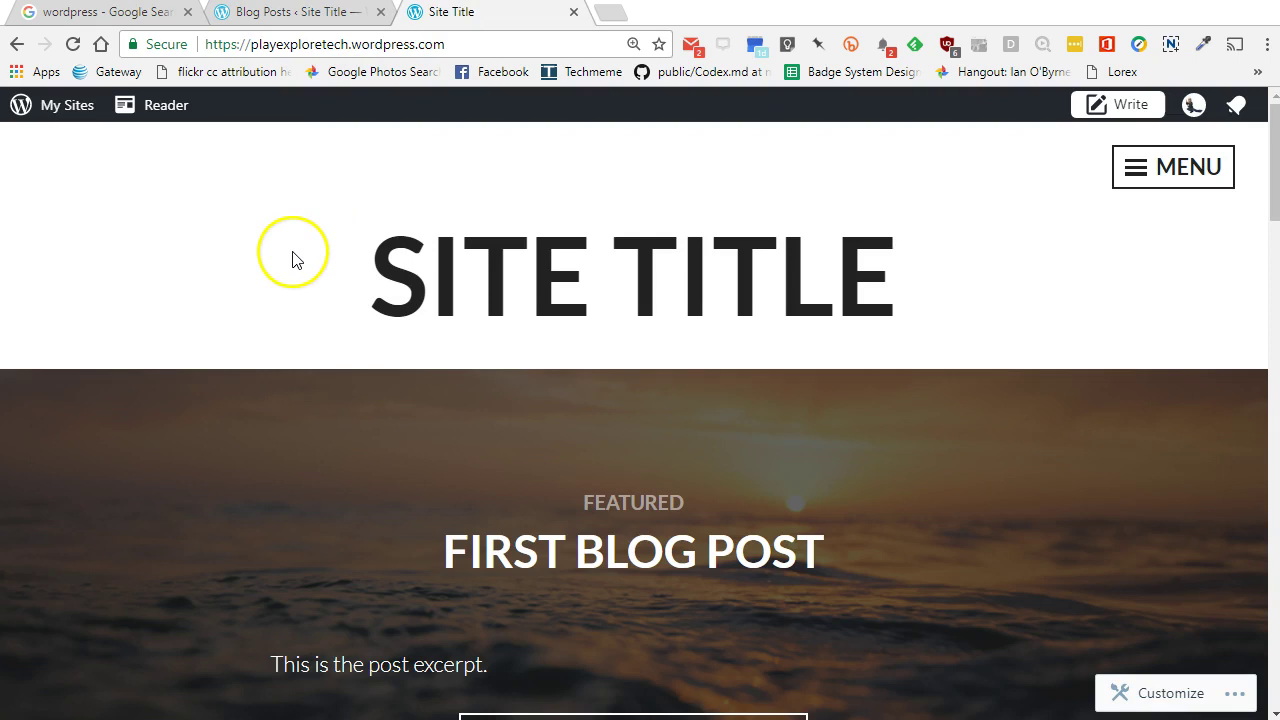
left_click(73, 44)
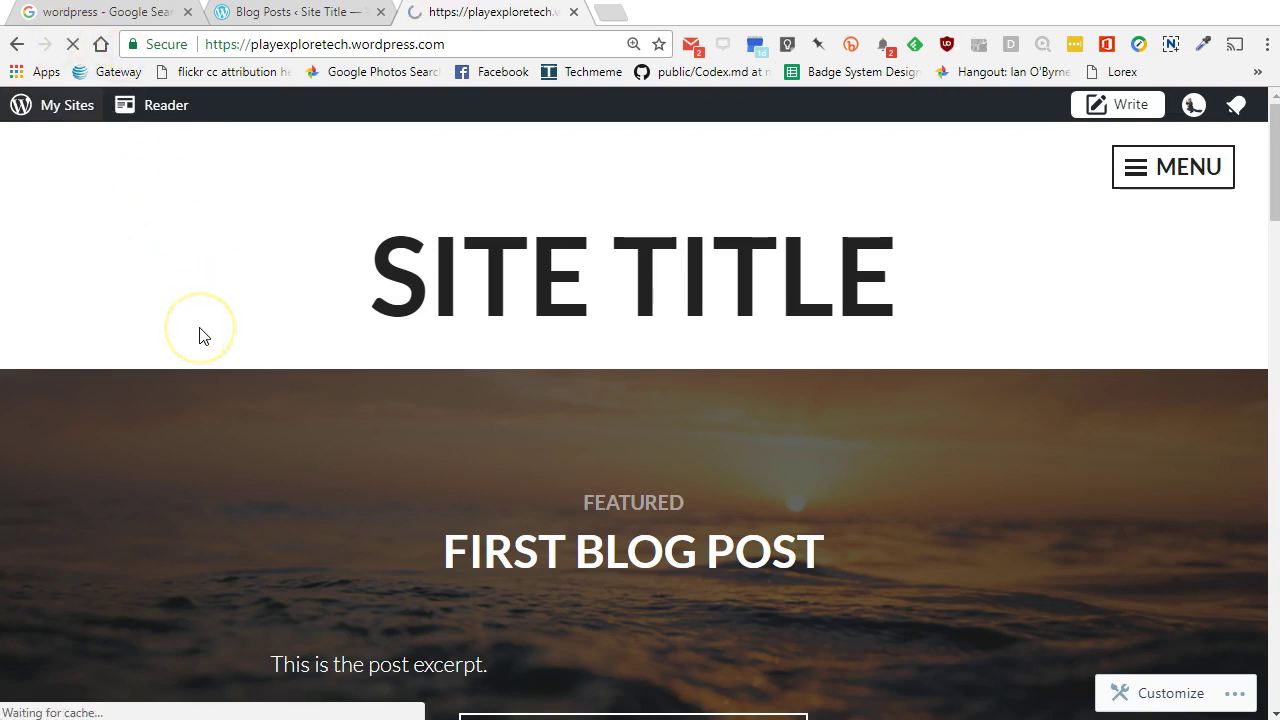